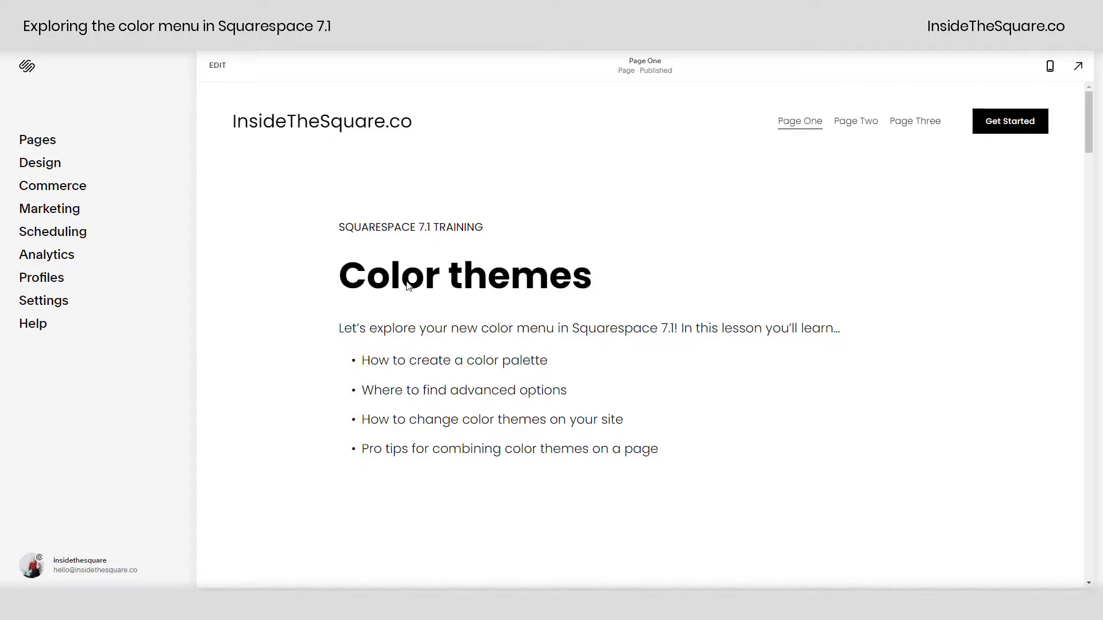
- Browse Design > Site Styles > Colors, then back out to the main site menu
left_click(50, 167)
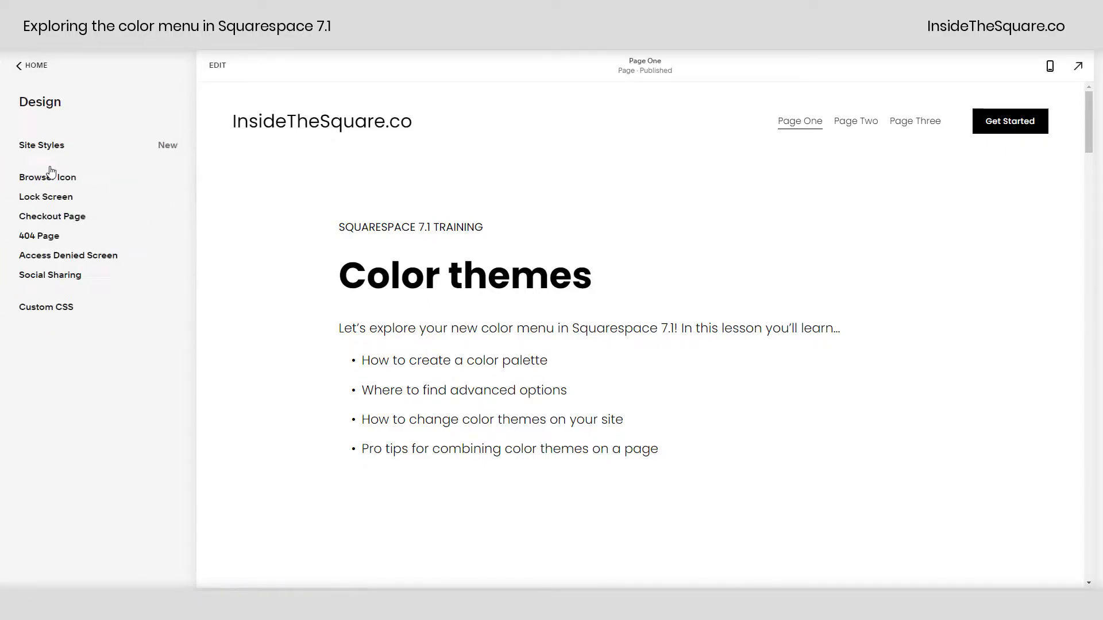
left_click(33, 148)
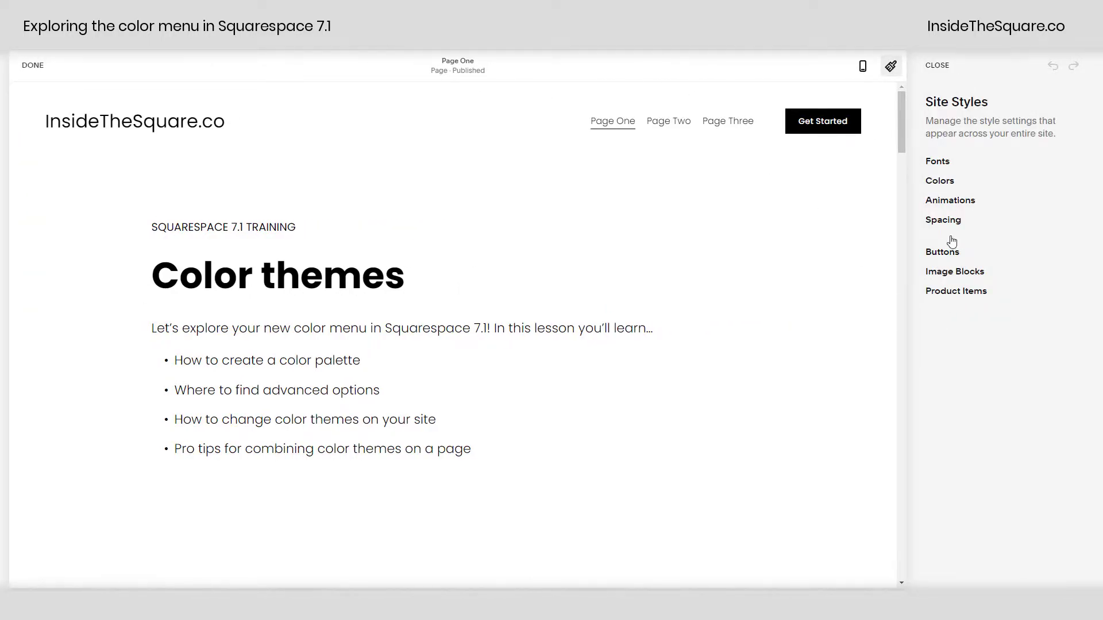
left_click(939, 182)
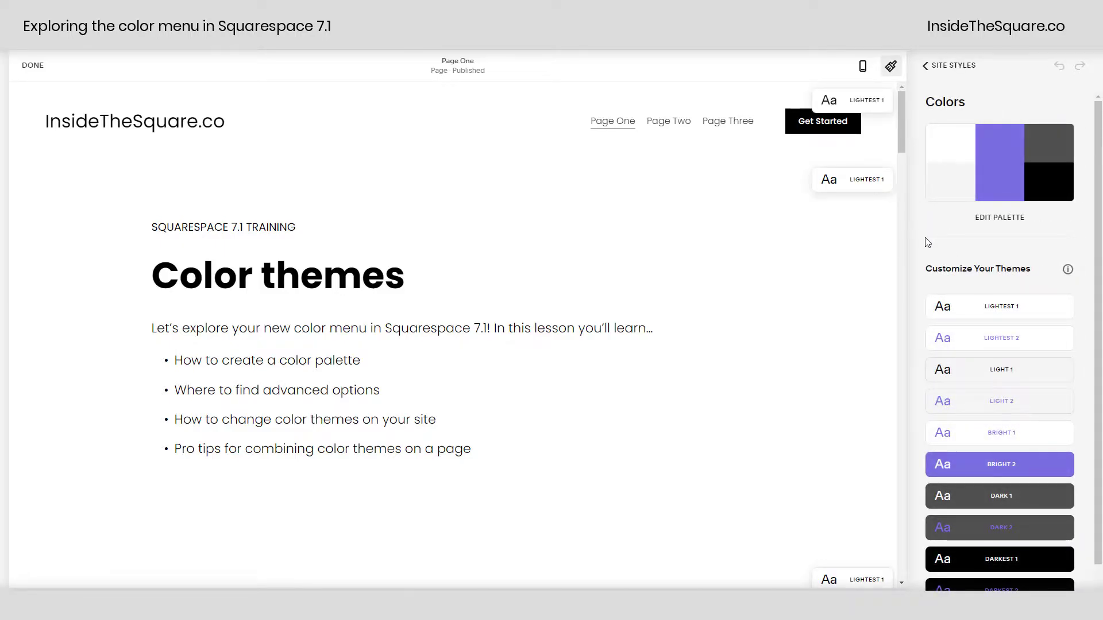
left_click(32, 68)
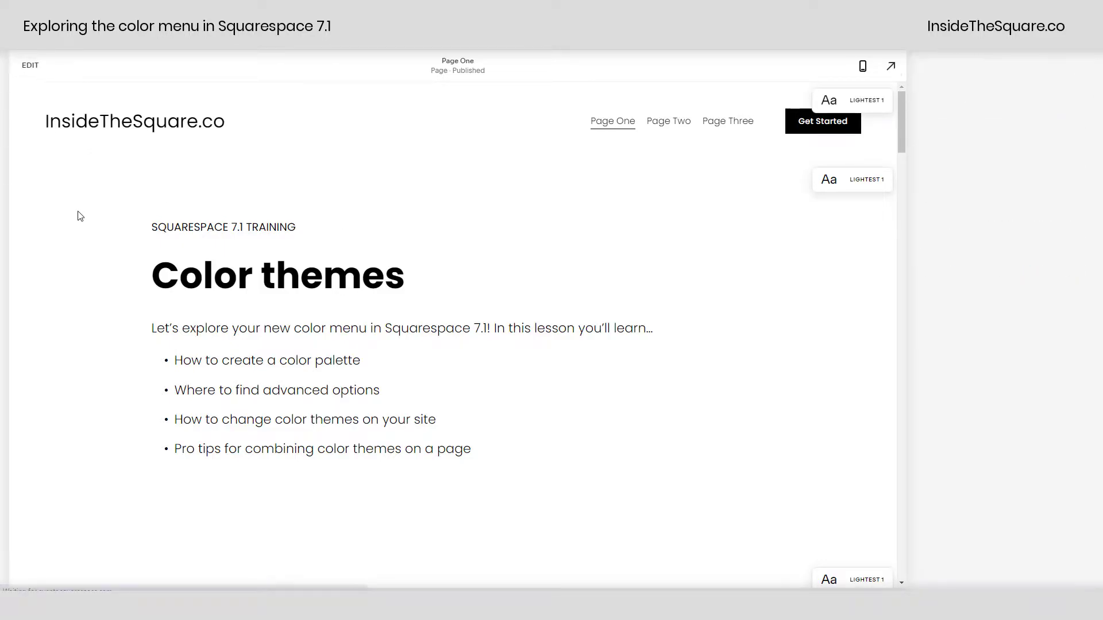
left_click(33, 66)
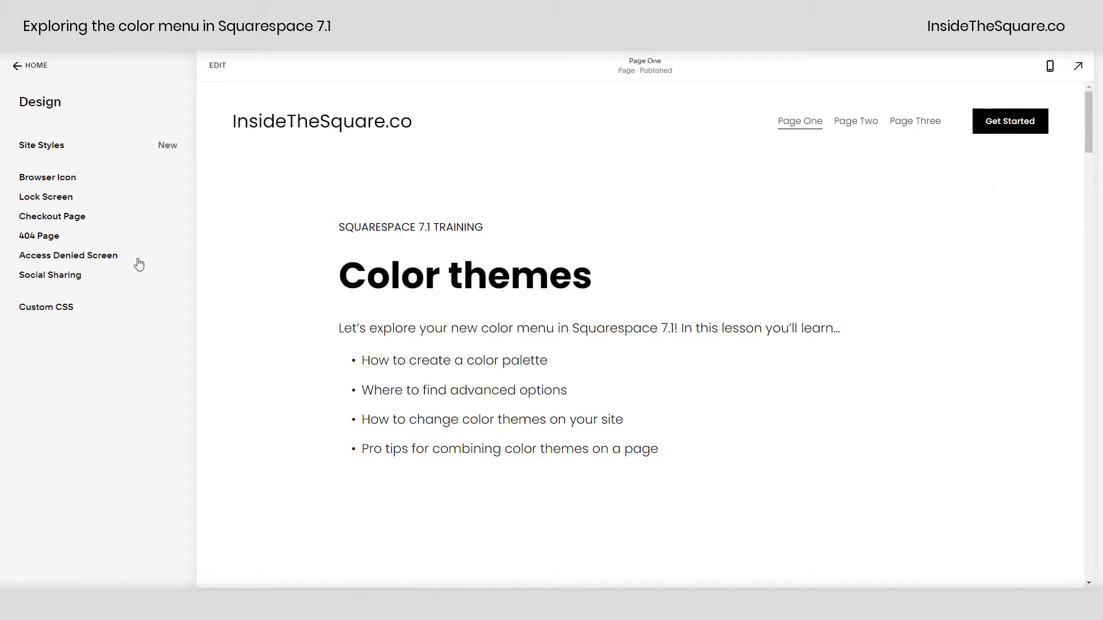
- From page editing, bring up Site Styles colors with the palette and theme list
left_click(226, 72)
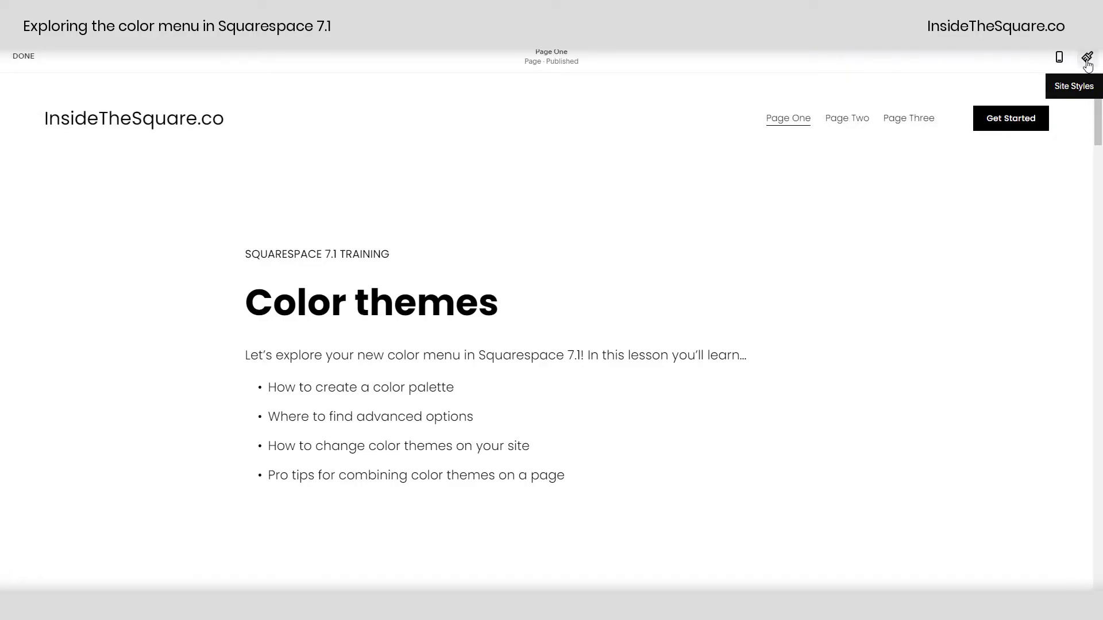
left_click(1087, 60)
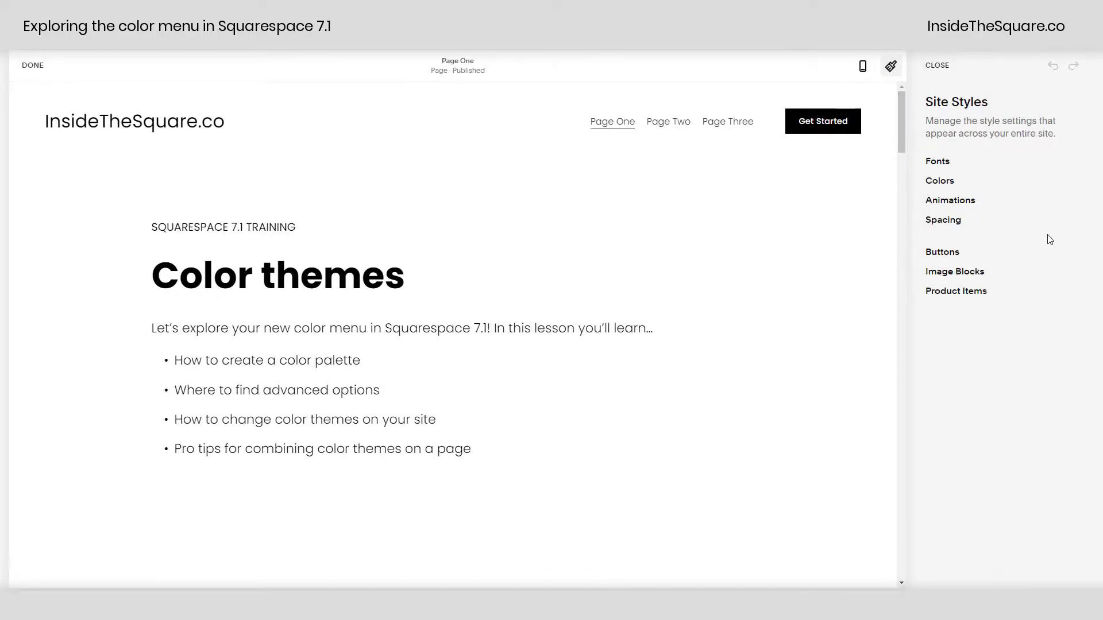
left_click(944, 182)
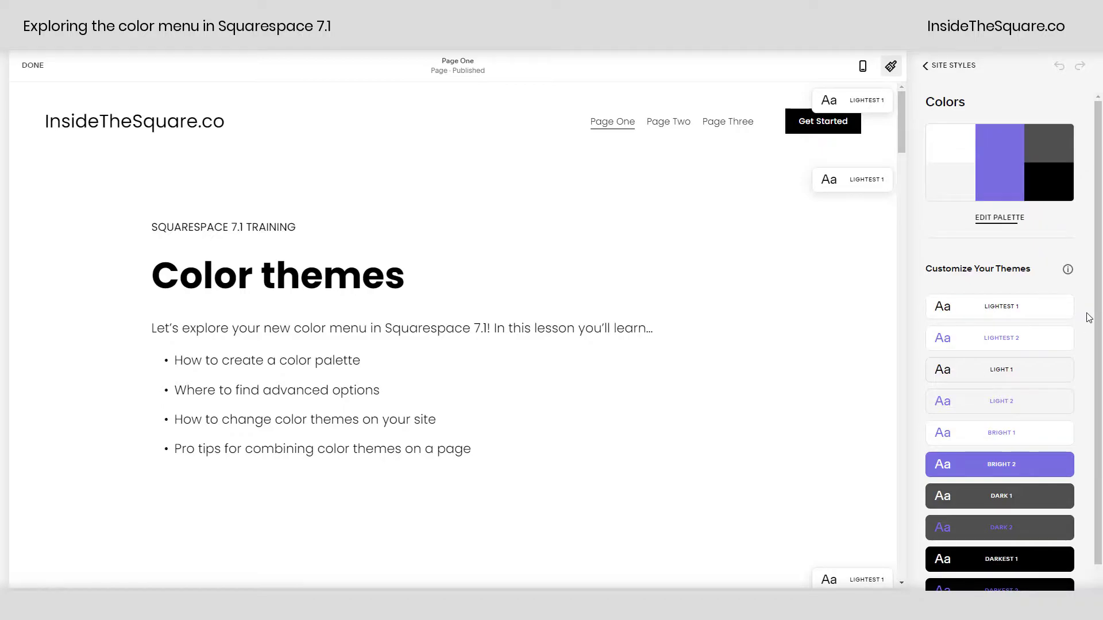
scroll(1088, 315, "down", 1)
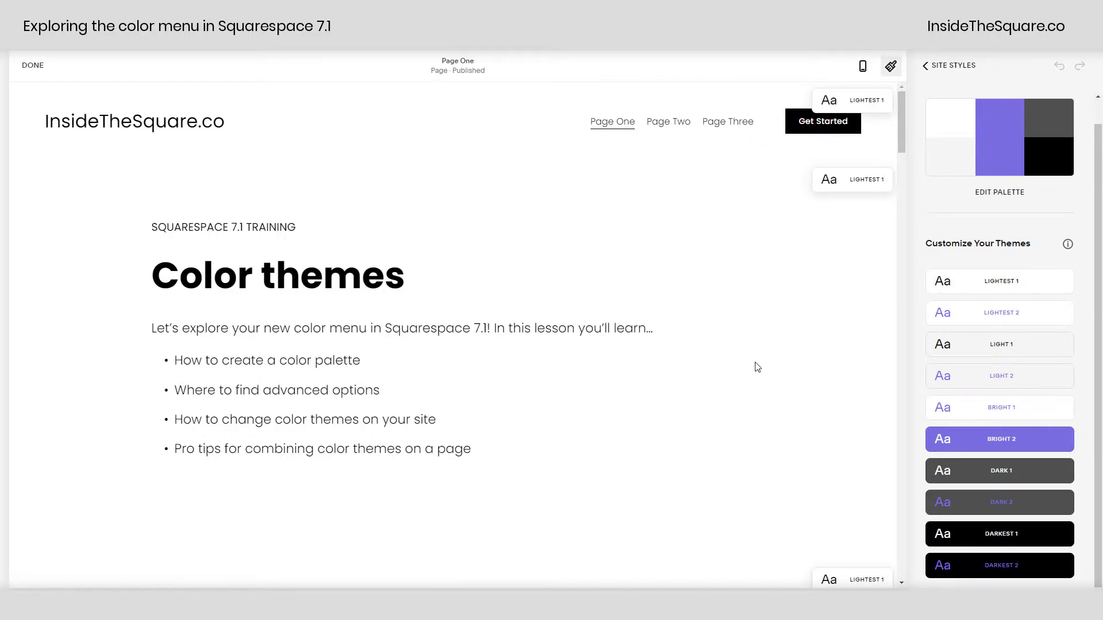
scroll(761, 374, "down", 10)
scroll(788, 355, "down", 10)
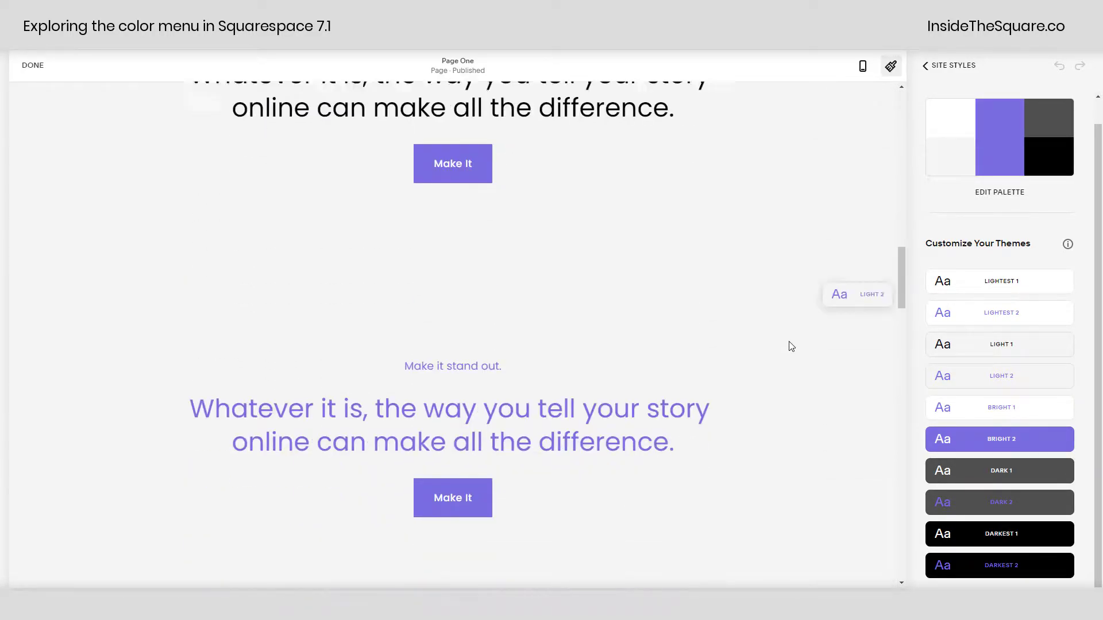
scroll(791, 346, "down", 10)
scroll(789, 338, "down", 10)
scroll(788, 342, "down", 7)
scroll(789, 341, "up", 10)
scroll(789, 341, "up", 20)
scroll(790, 338, "up", 1)
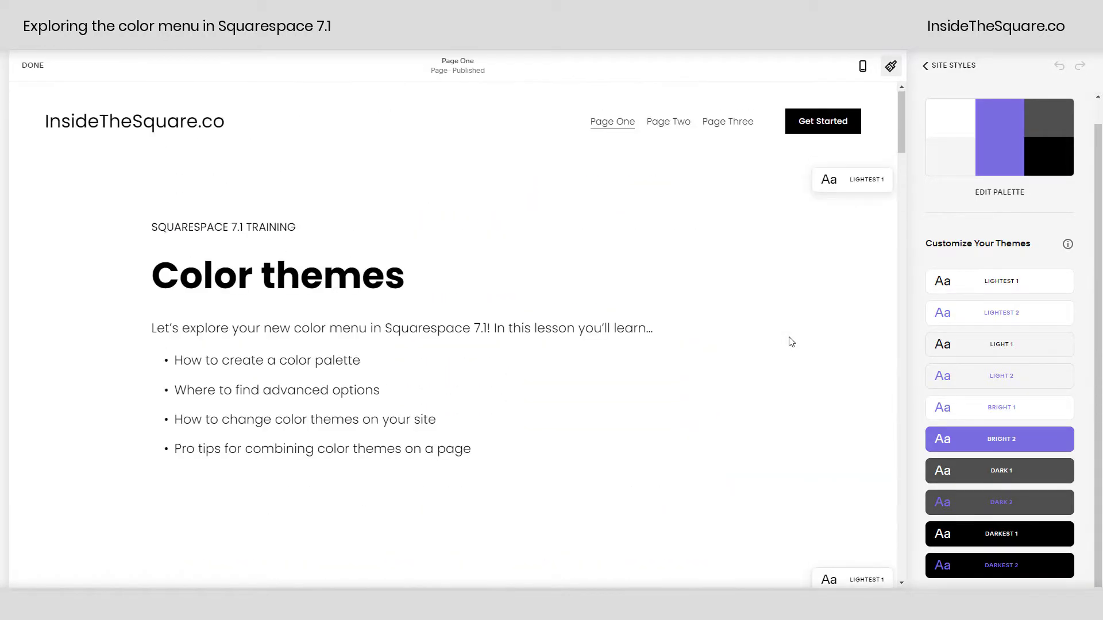
- Replace the palette's purple accent with teal #50BDB8 and check the page preview
left_click(1018, 199)
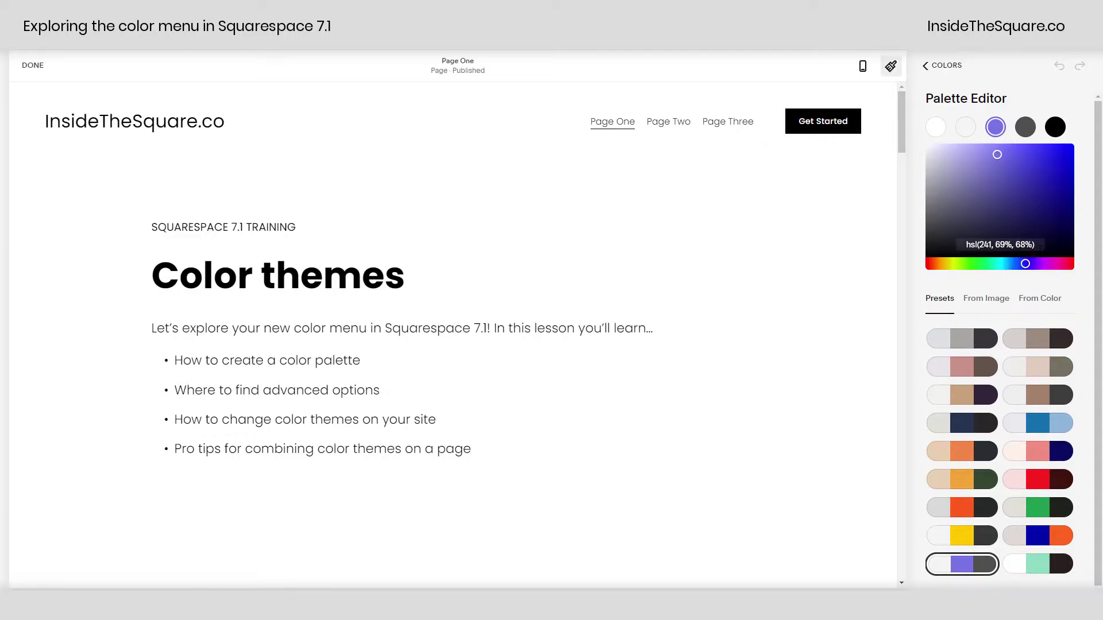
left_click(1038, 245)
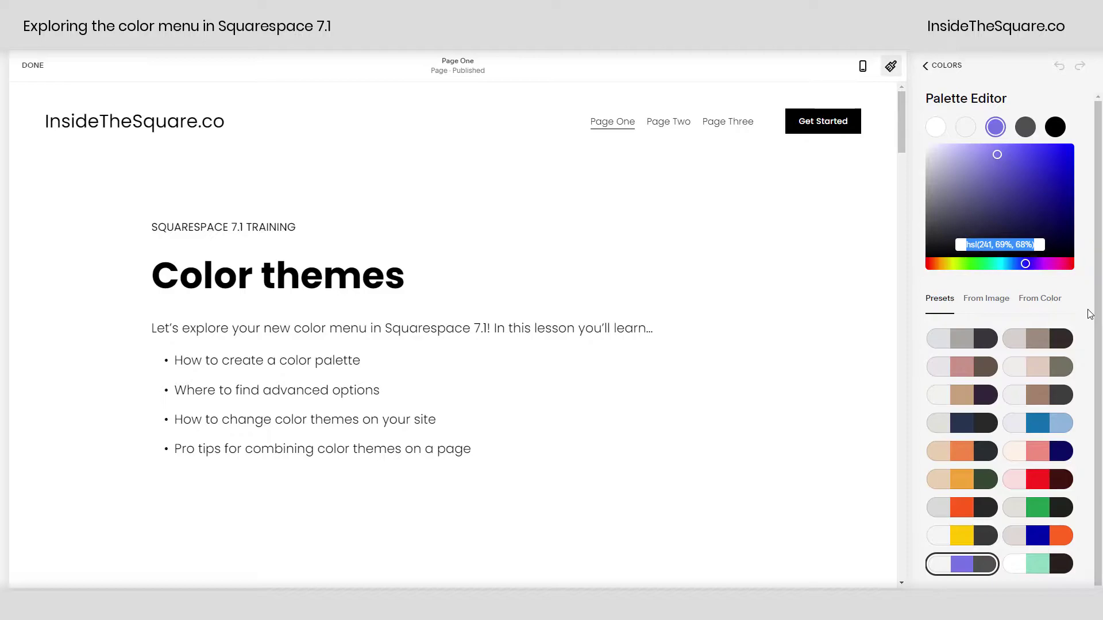
type("#50BDB8")
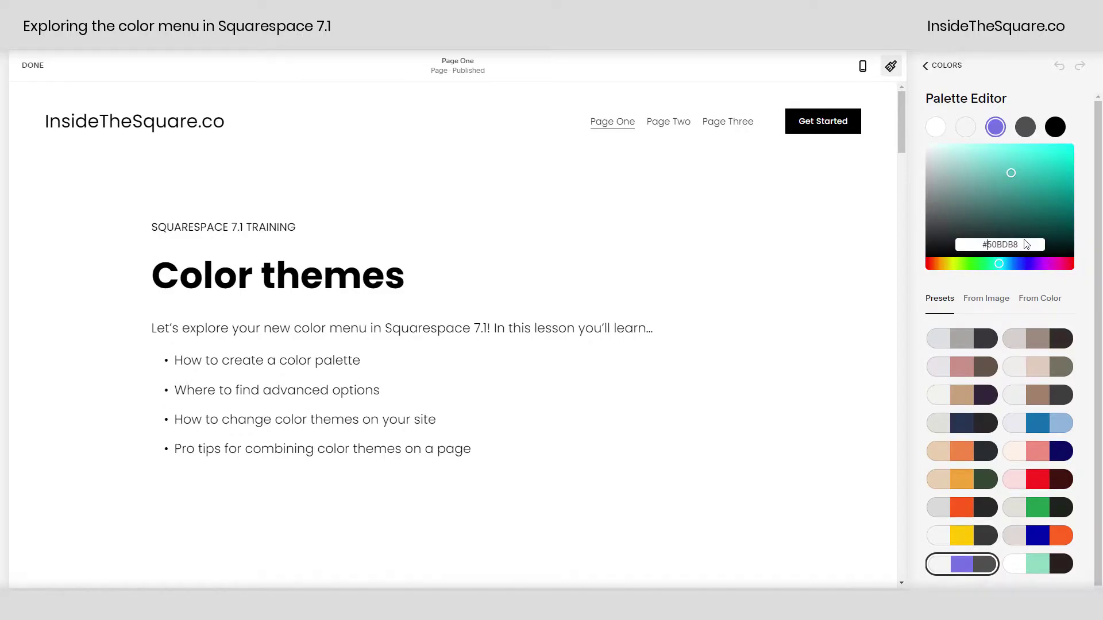
key("Return")
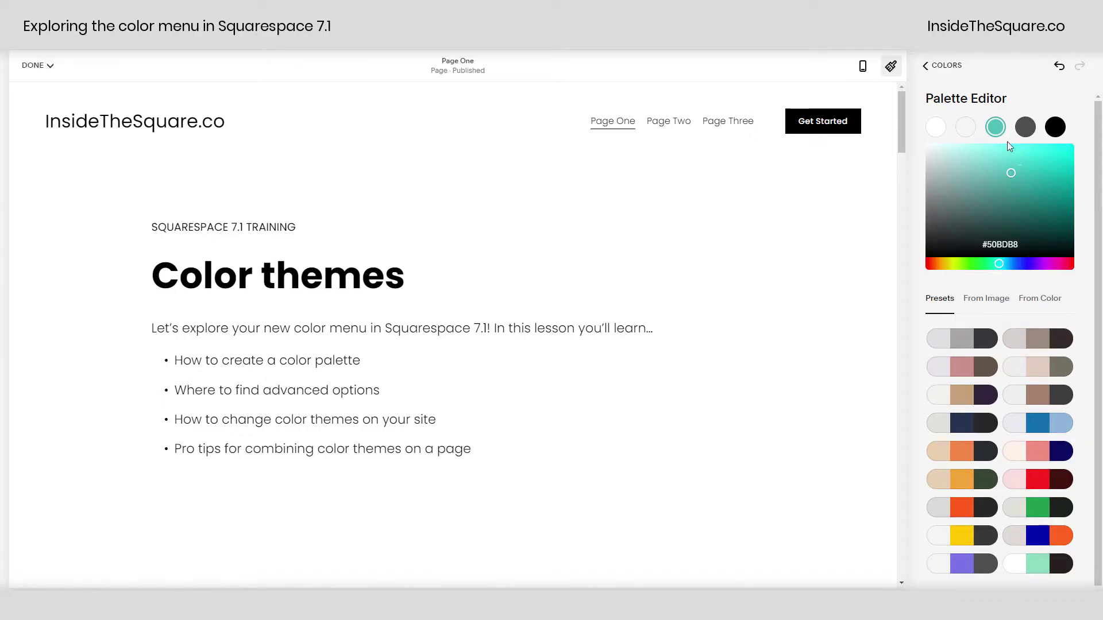
scroll(774, 338, "down", 10)
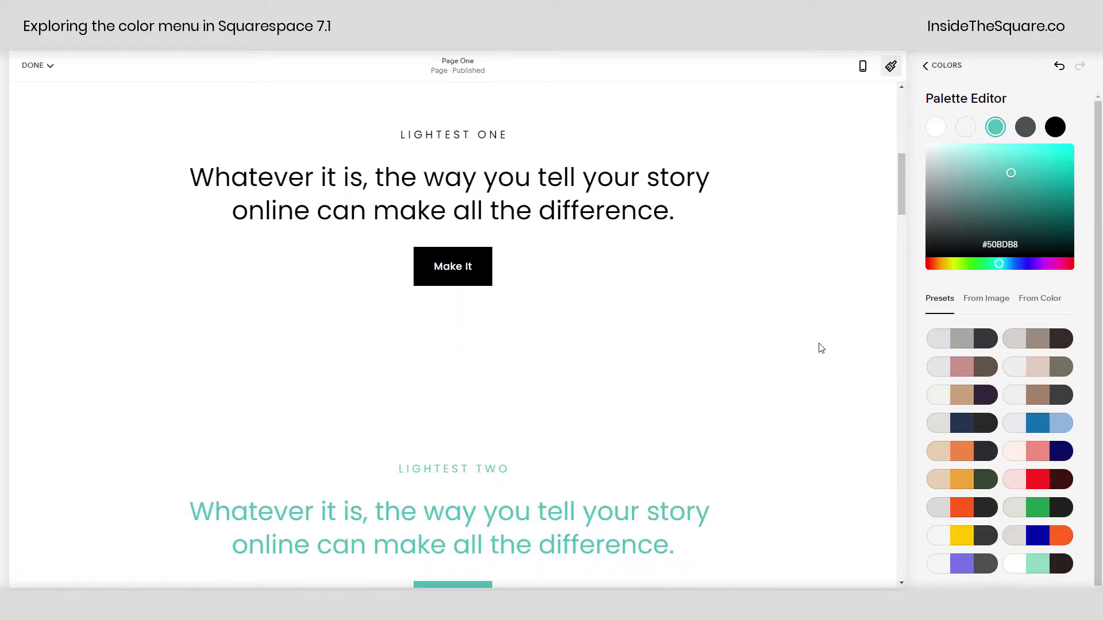
scroll(820, 344, "down", 2)
scroll(820, 344, "down", 2)
scroll(820, 344, "down", 15)
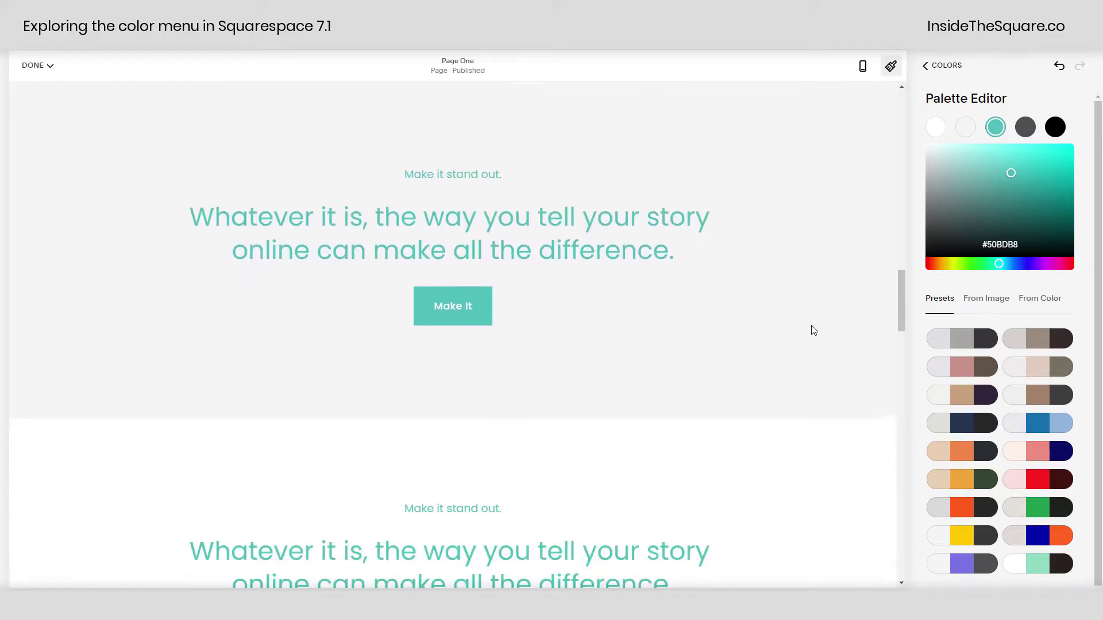
scroll(812, 330, "down", 20)
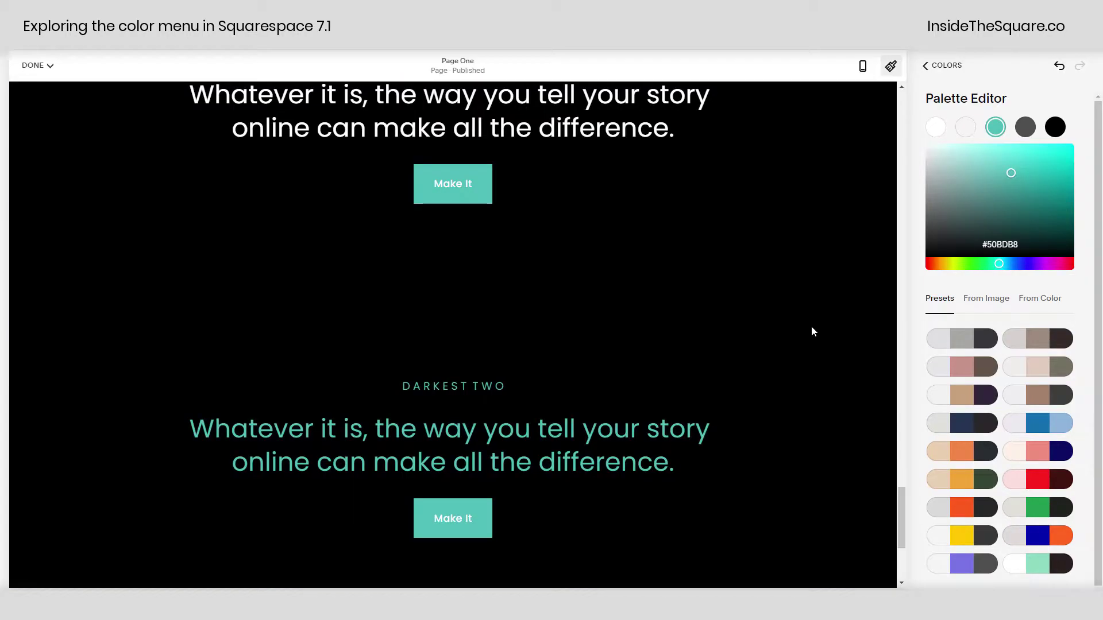
scroll(812, 332, "up", 20)
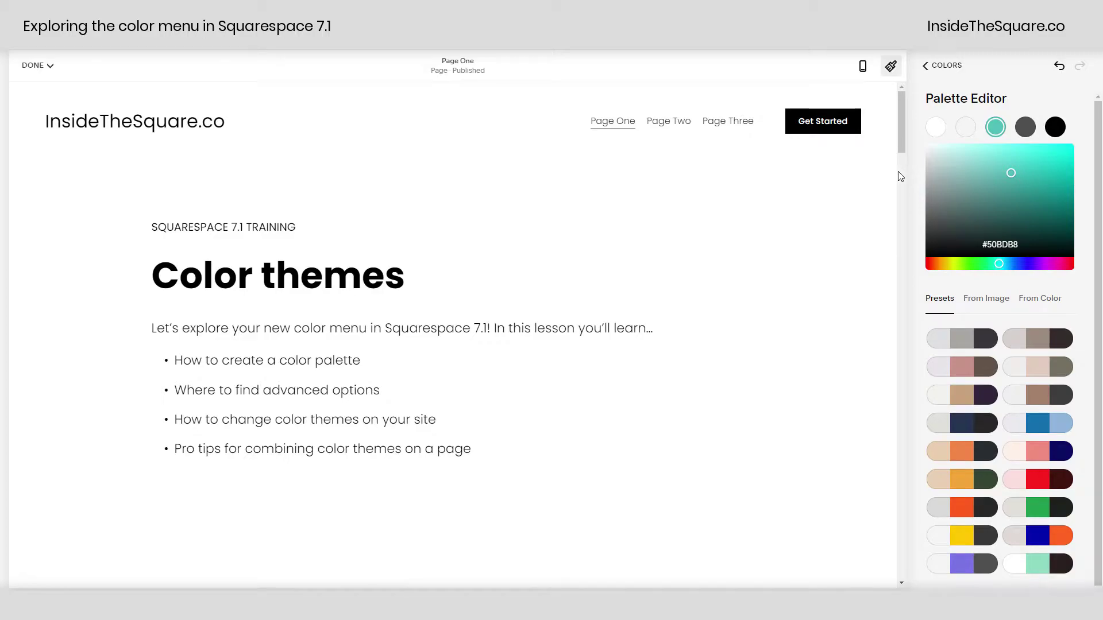
scroll(1021, 399, "down", 1)
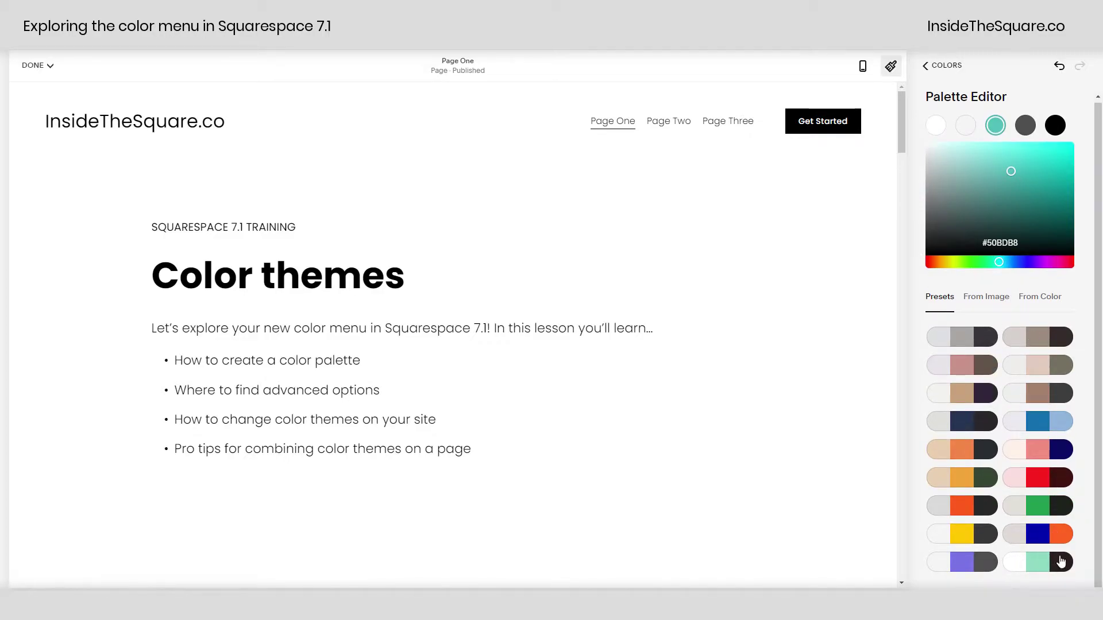
- Apply the orange-and-peach preset palette with accent #F48847 and review the page
left_click(975, 453)
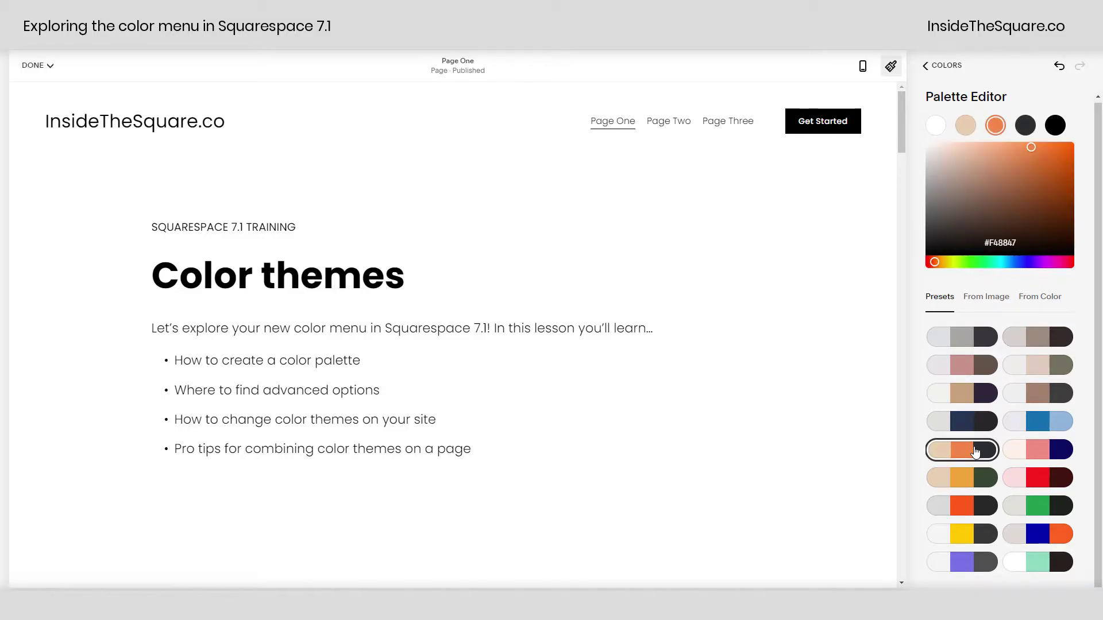
scroll(759, 453, "down", 10)
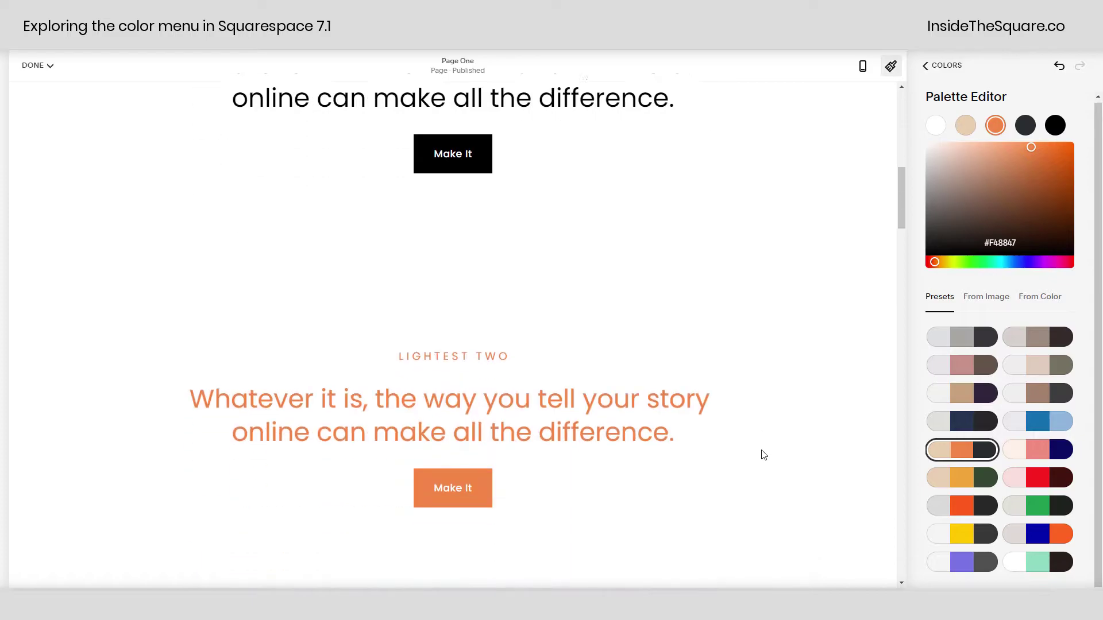
scroll(758, 450, "down", 15)
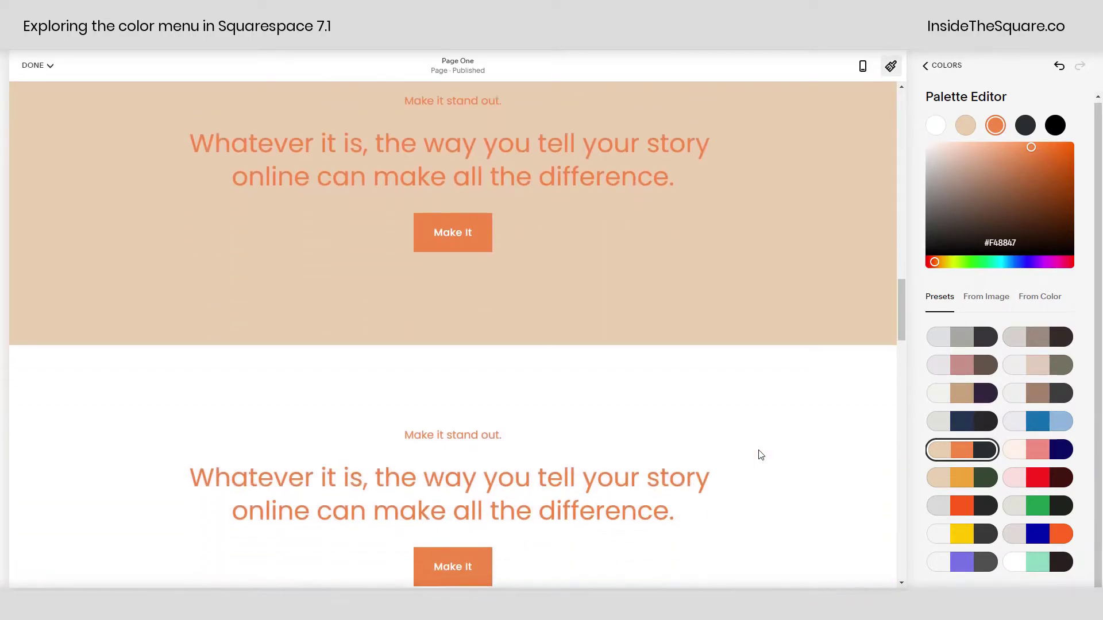
scroll(758, 450, "down", 8)
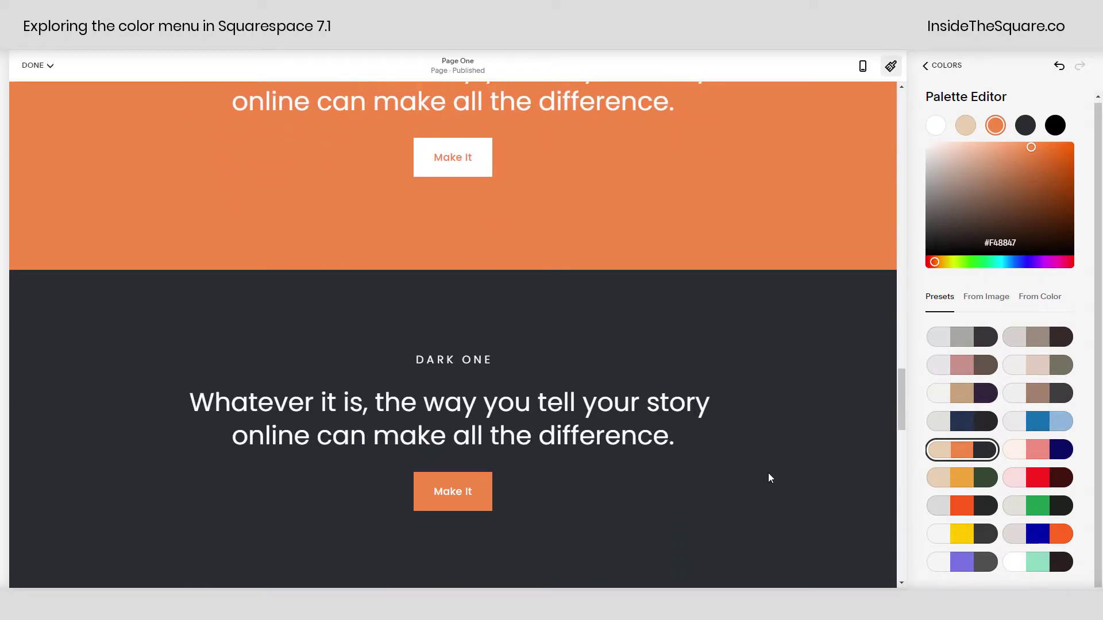
scroll(779, 476, "down", 6)
scroll(781, 468, "up", 15)
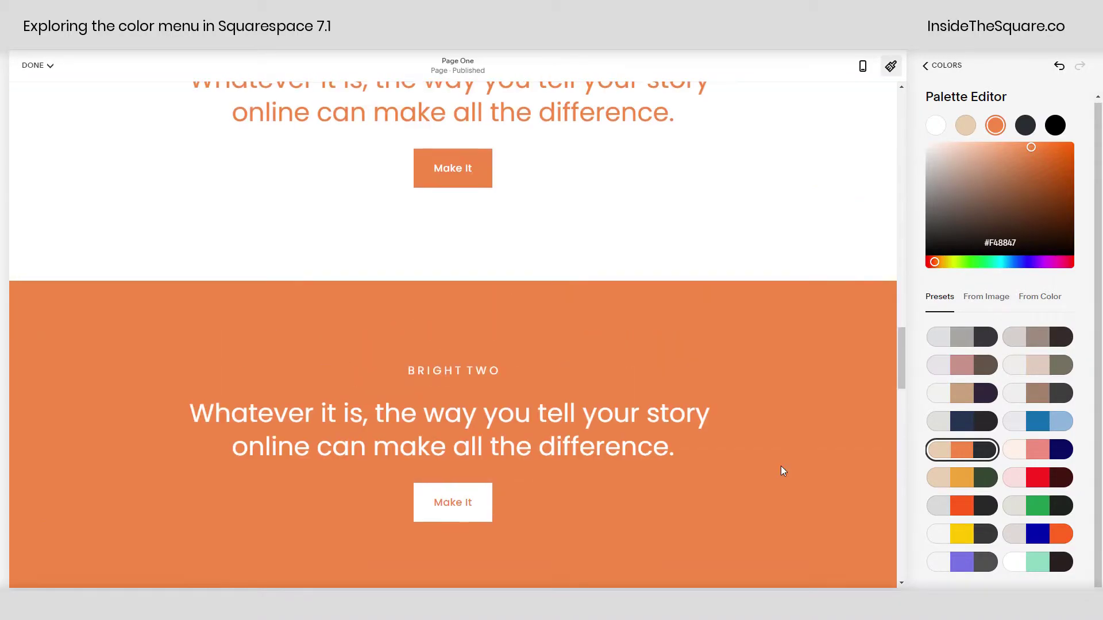
scroll(780, 470, "up", 5)
scroll(781, 468, "down", 9)
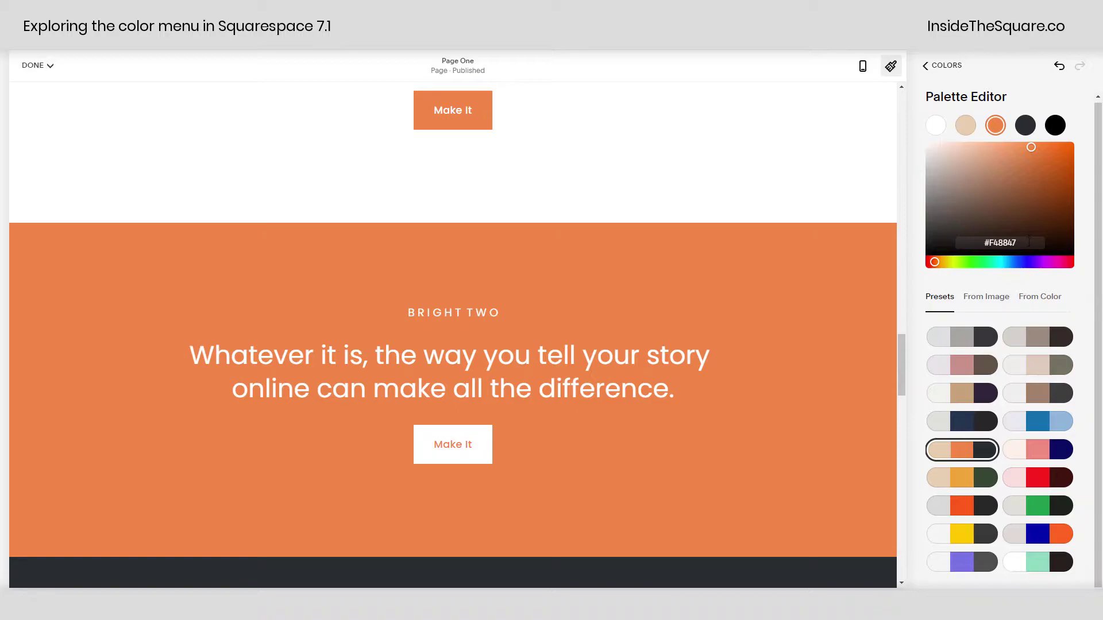
- Look at the From Image and From Color palette options, then return to Presets
left_click(989, 300)
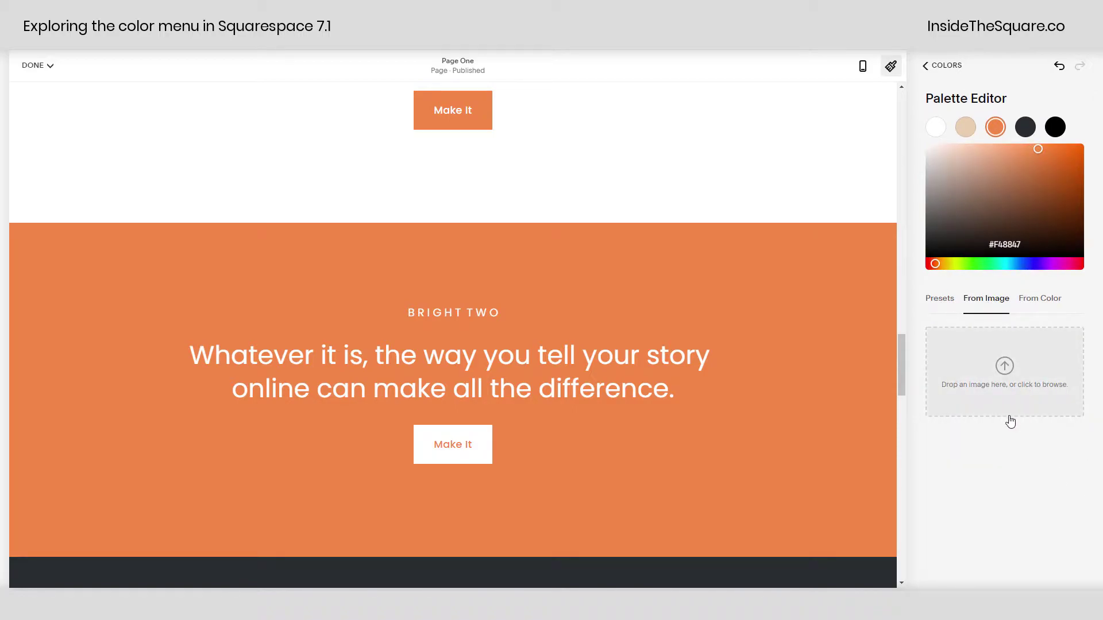
left_click(1052, 304)
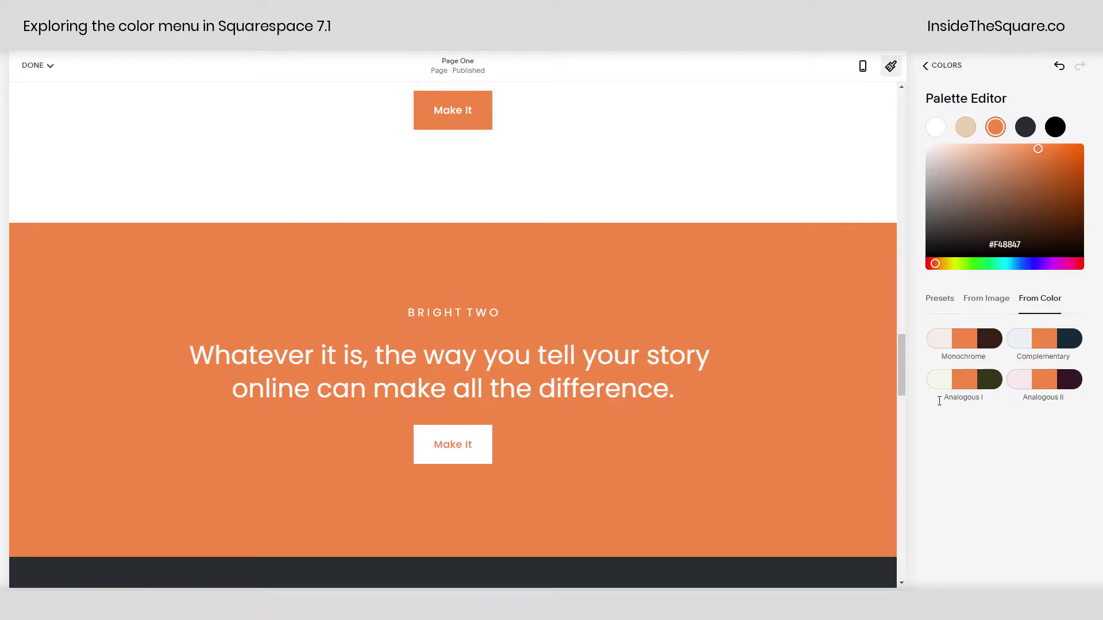
left_click(945, 308)
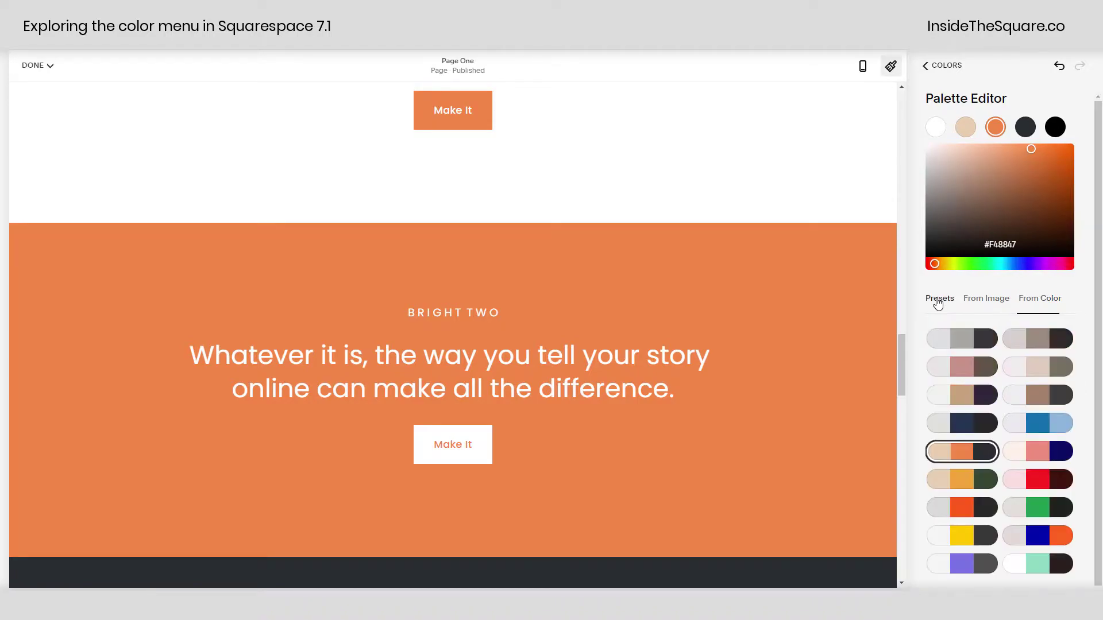
- Switch to the purple preset palette with accent #7877E6, then return to the colours overview
left_click(985, 560)
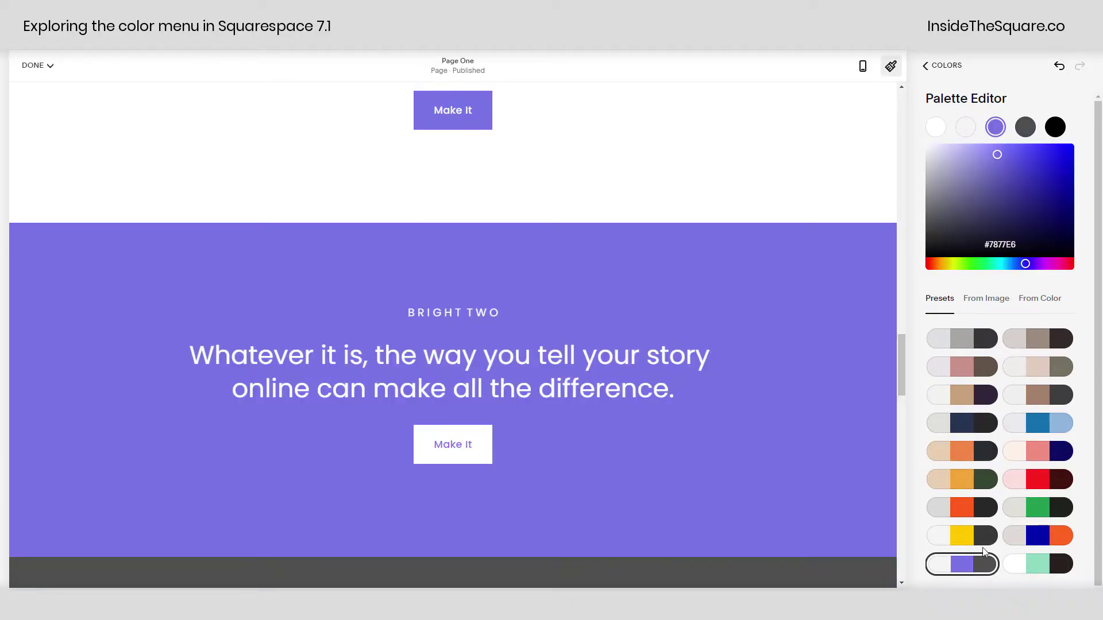
scroll(733, 413, "down", 5)
scroll(740, 417, "up", 6)
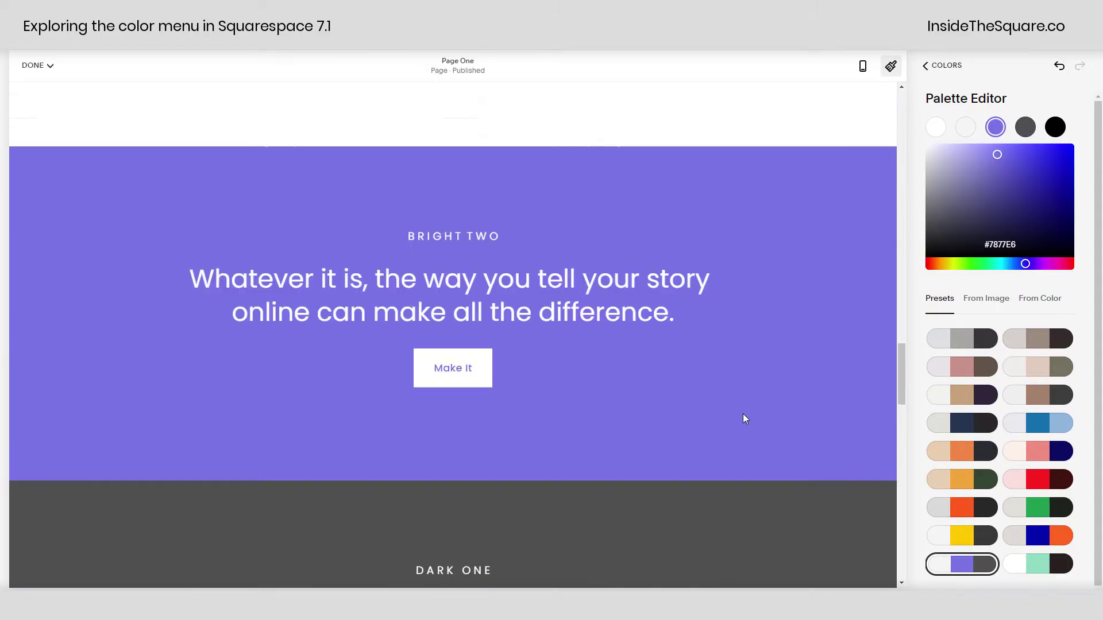
scroll(742, 414, "up", 15)
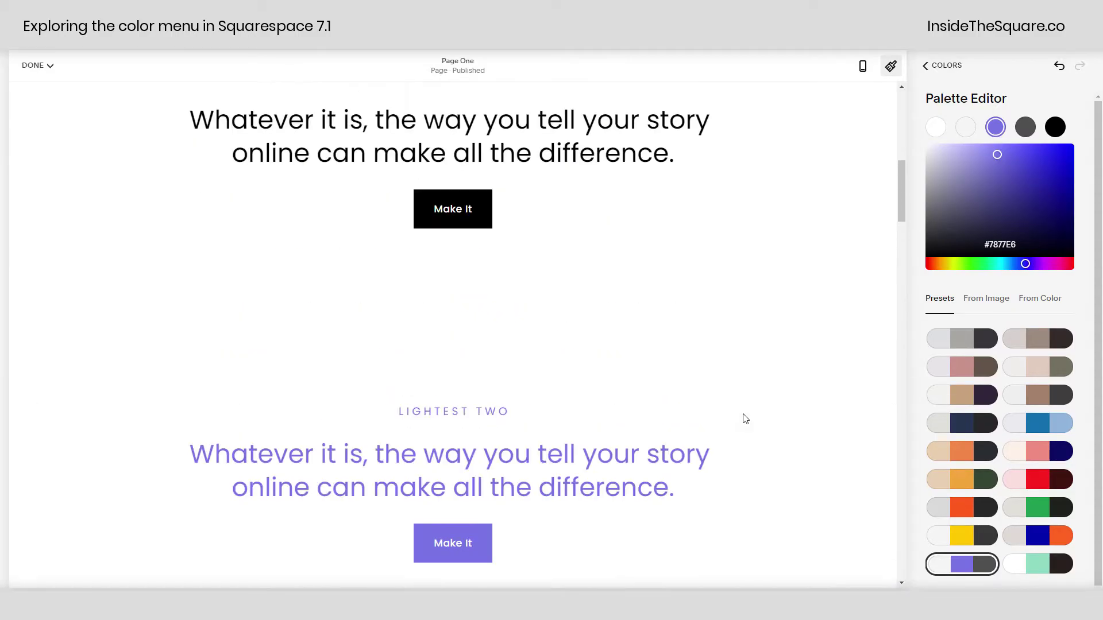
scroll(745, 418, "up", 3)
scroll(747, 421, "down", 15)
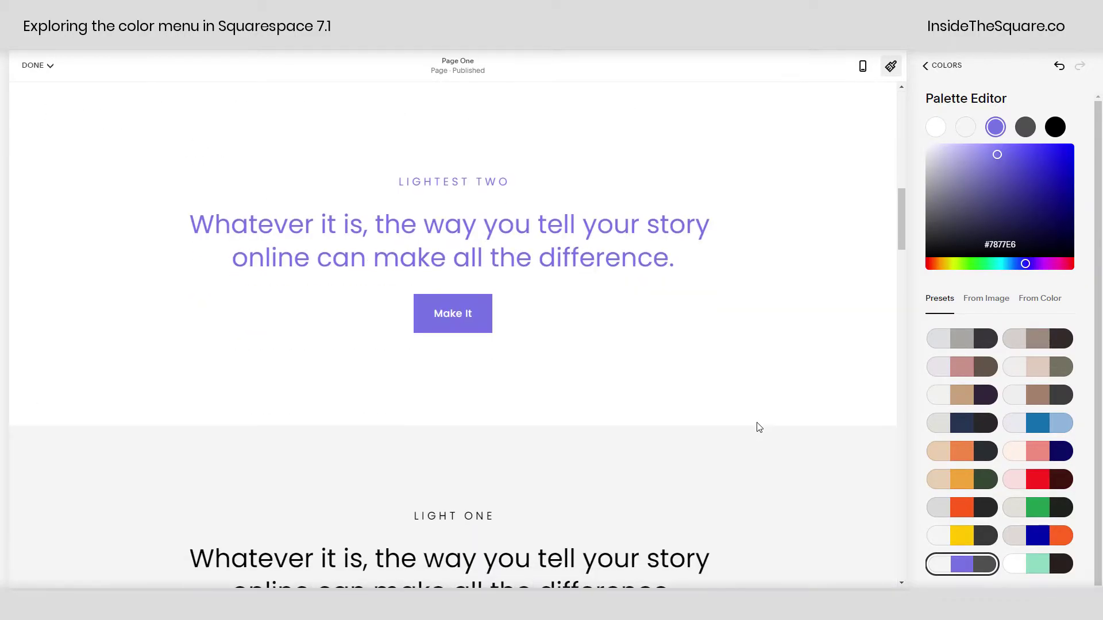
scroll(762, 428, "down", 10)
scroll(764, 429, "up", 15)
scroll(766, 432, "up", 10)
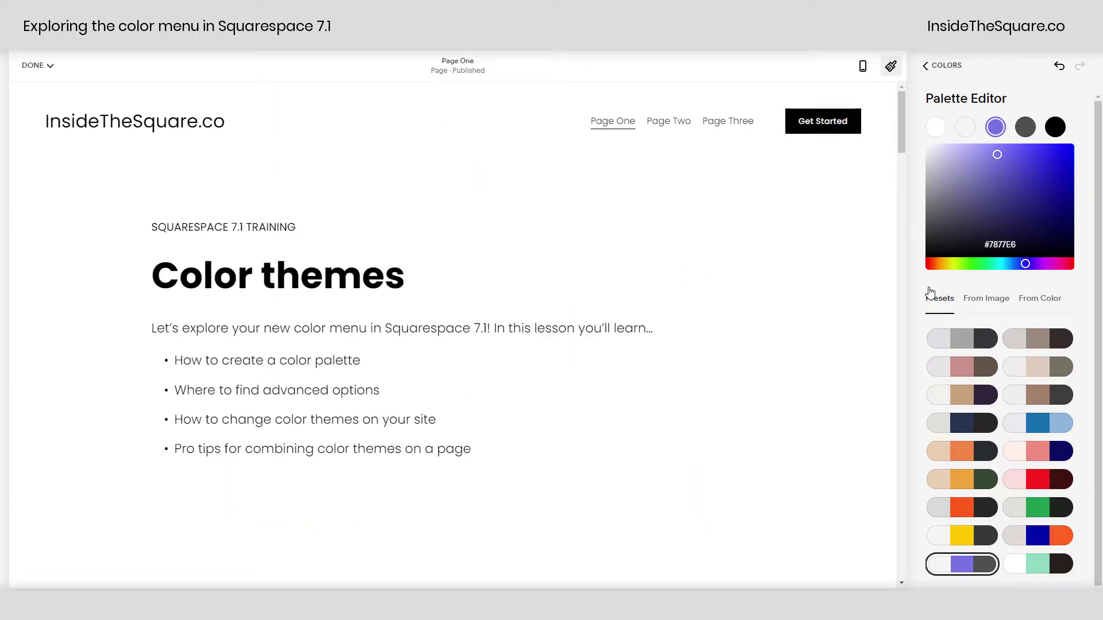
left_click(940, 68)
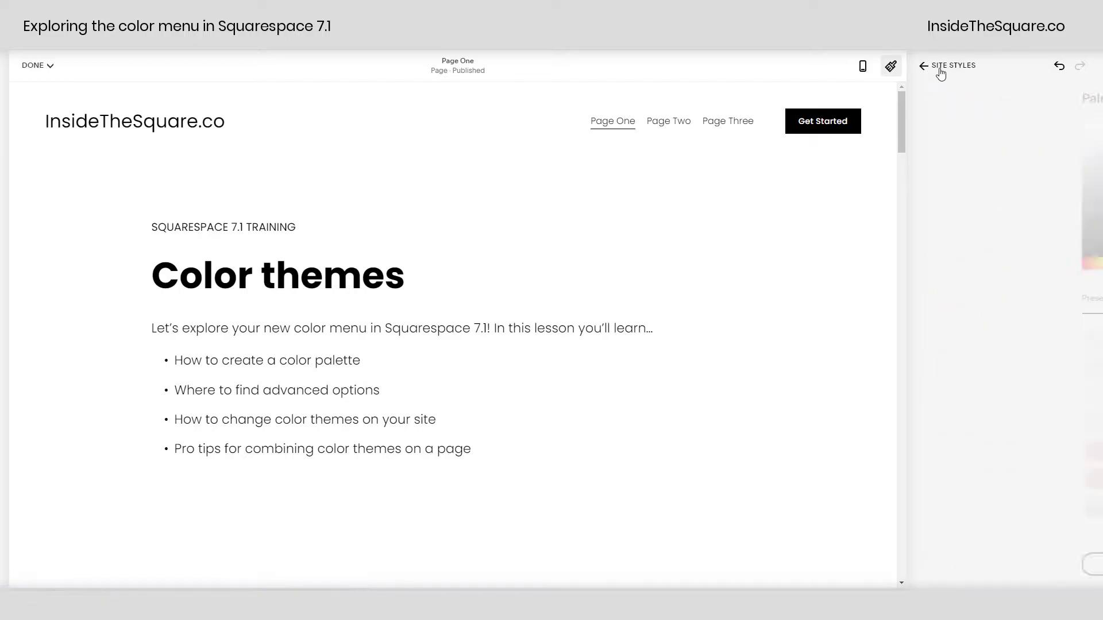
scroll(1033, 294, "down", 1)
mouse_move(1033, 295)
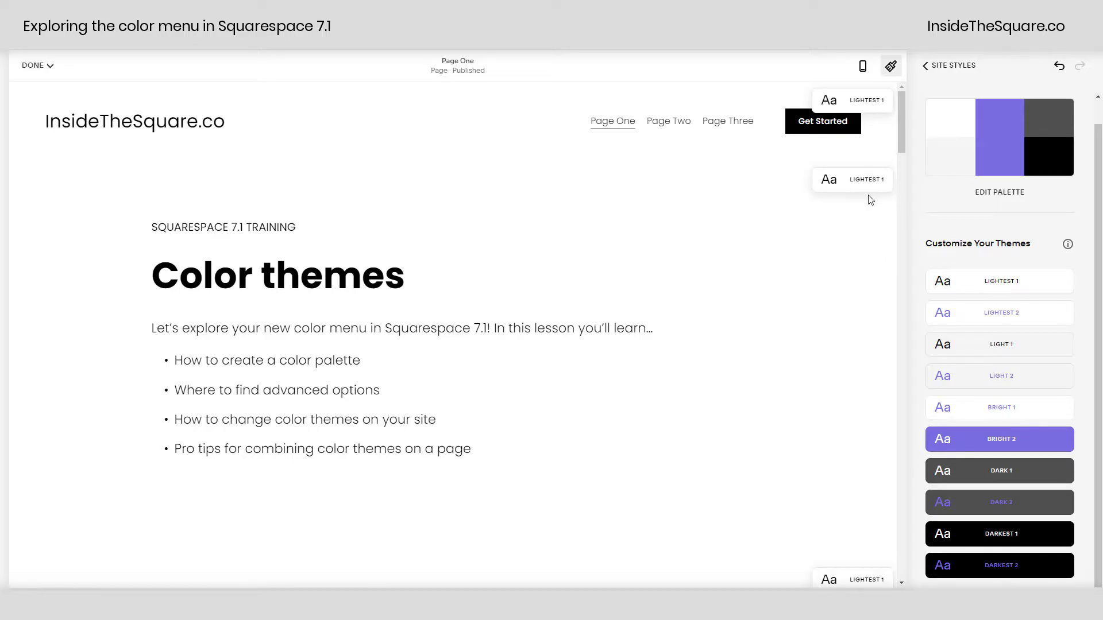
scroll(833, 368, "down", 5)
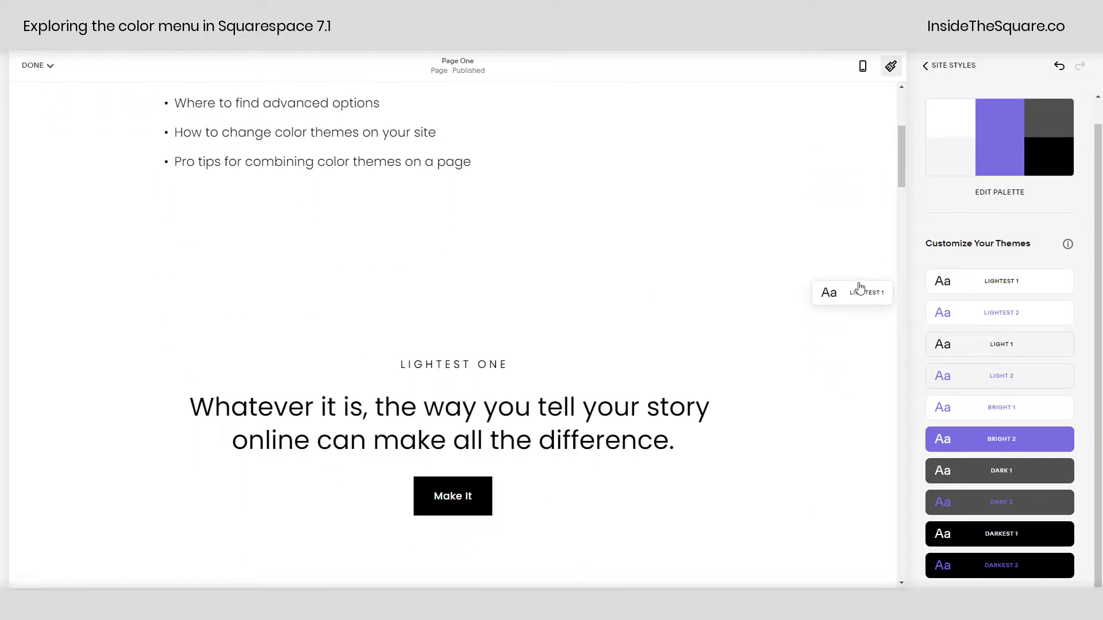
scroll(864, 340, "down", 5)
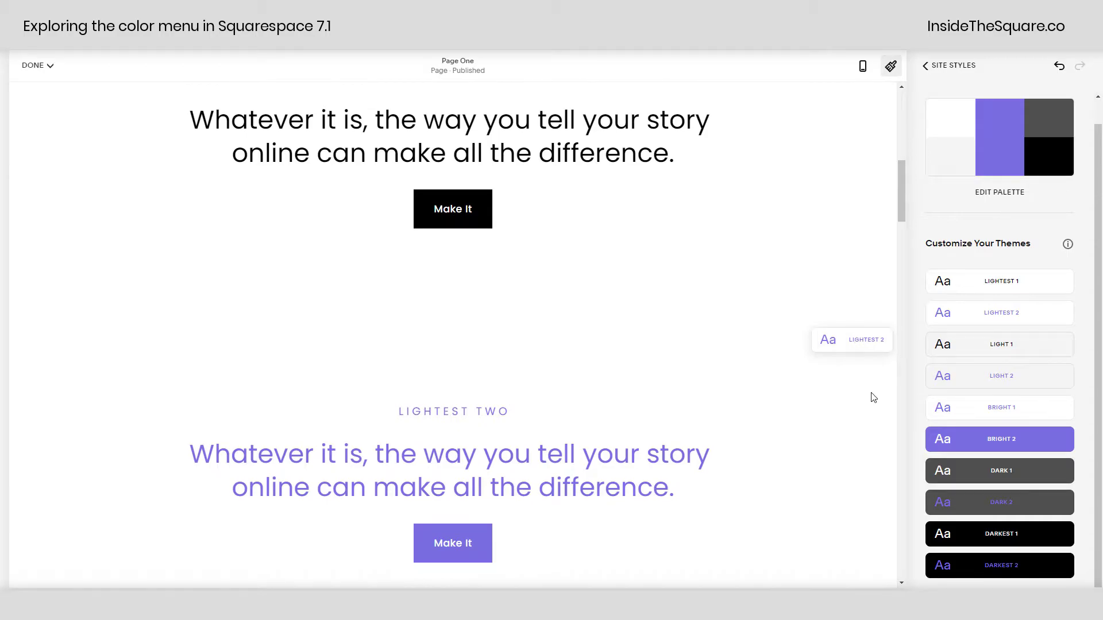
scroll(871, 396, "down", 6)
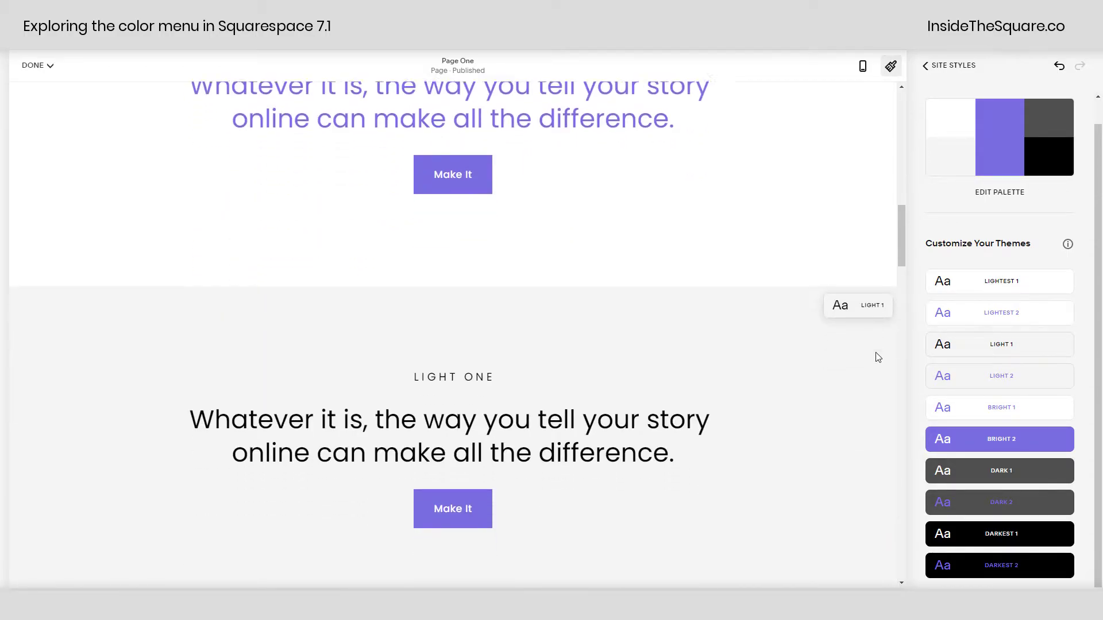
scroll(874, 357, "down", 8)
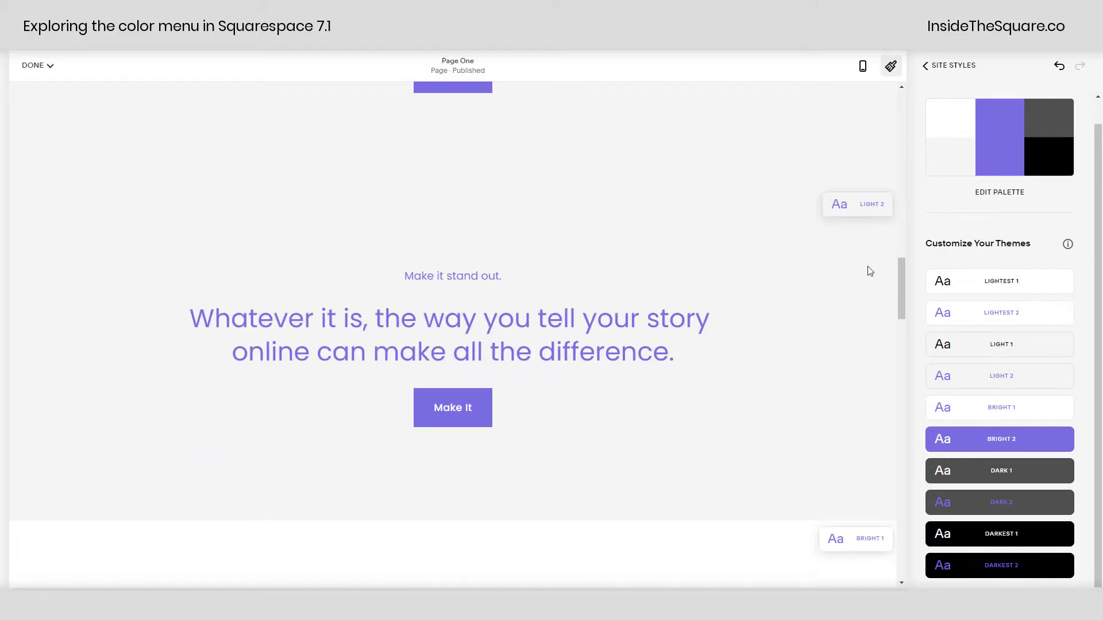
scroll(856, 323, "down", 5)
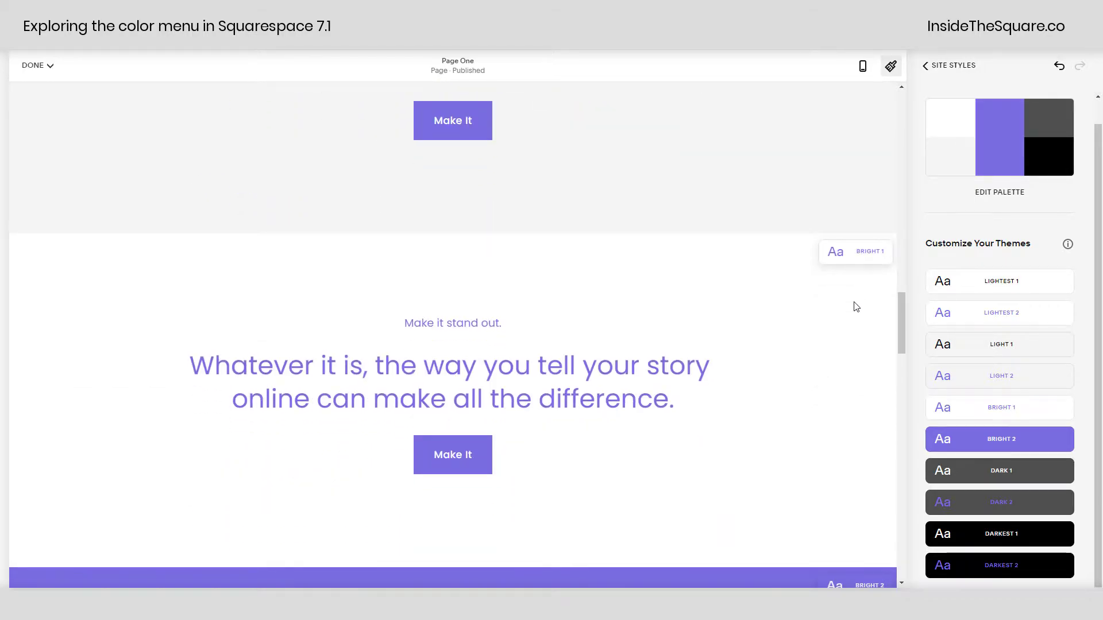
scroll(856, 307, "down", 5)
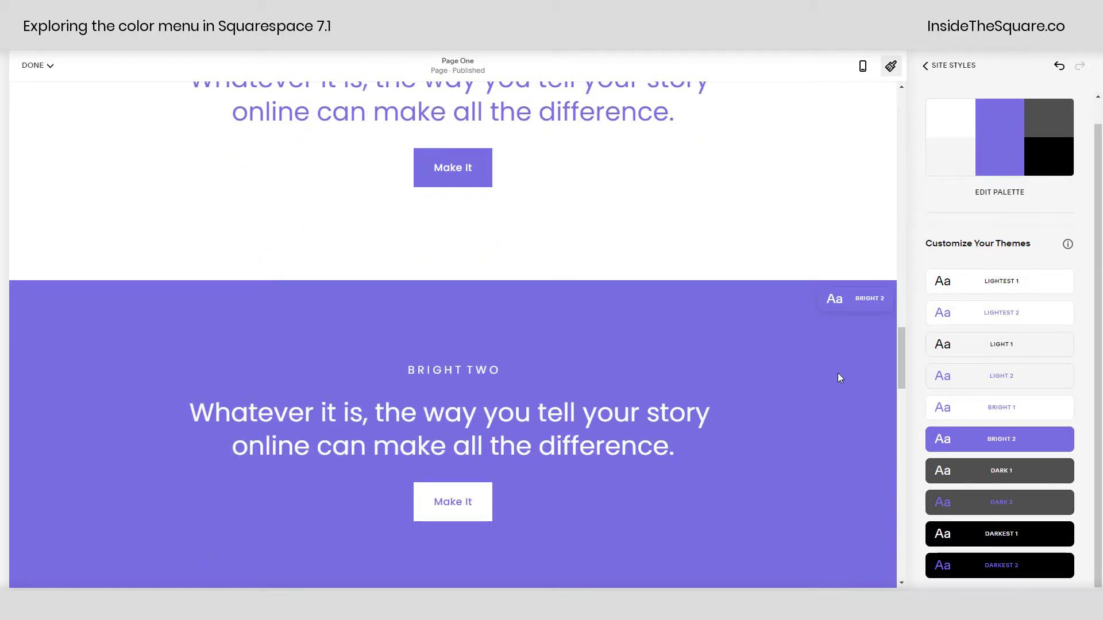
scroll(837, 377, "down", 1)
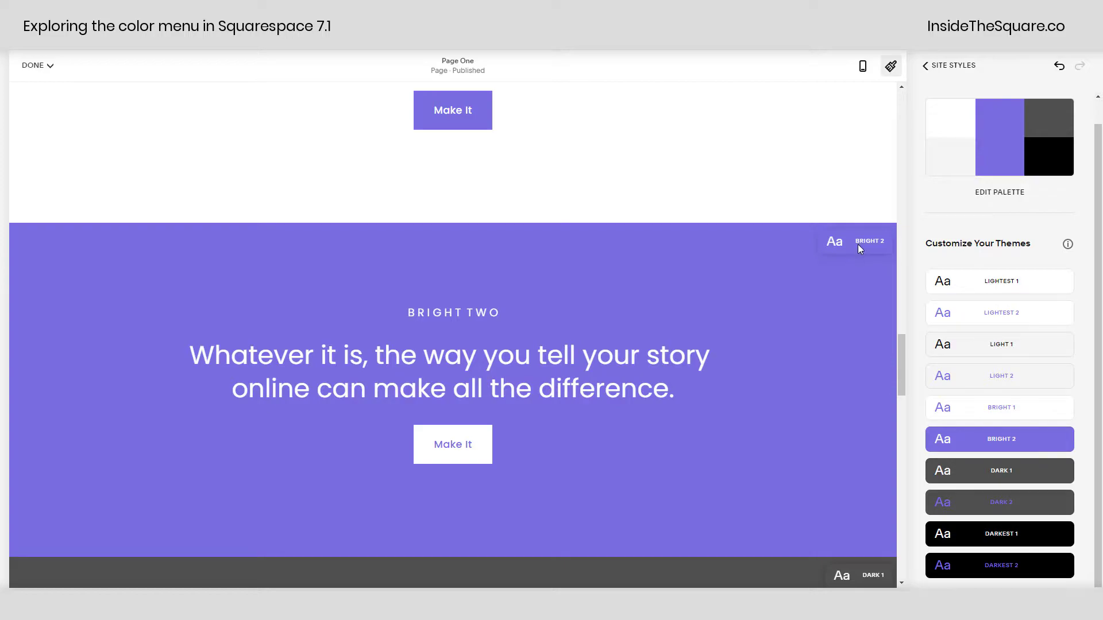
- Edit the Bright 2 theme and bring up its Section Background colour swatches
mouse_move(1059, 440)
left_click(1058, 440)
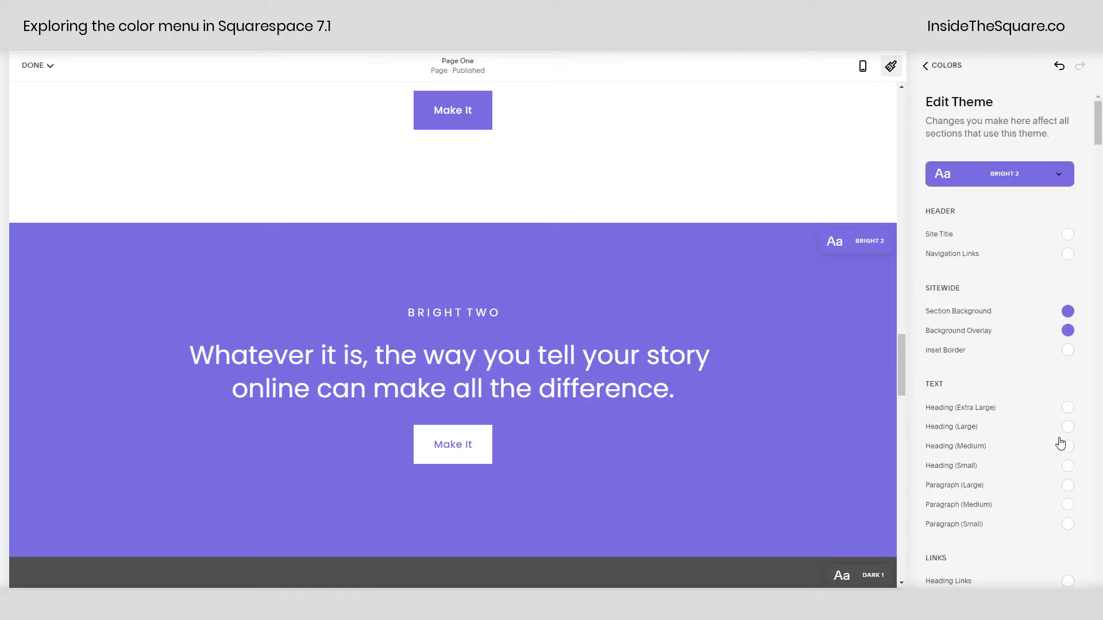
scroll(1074, 402, "down", 4)
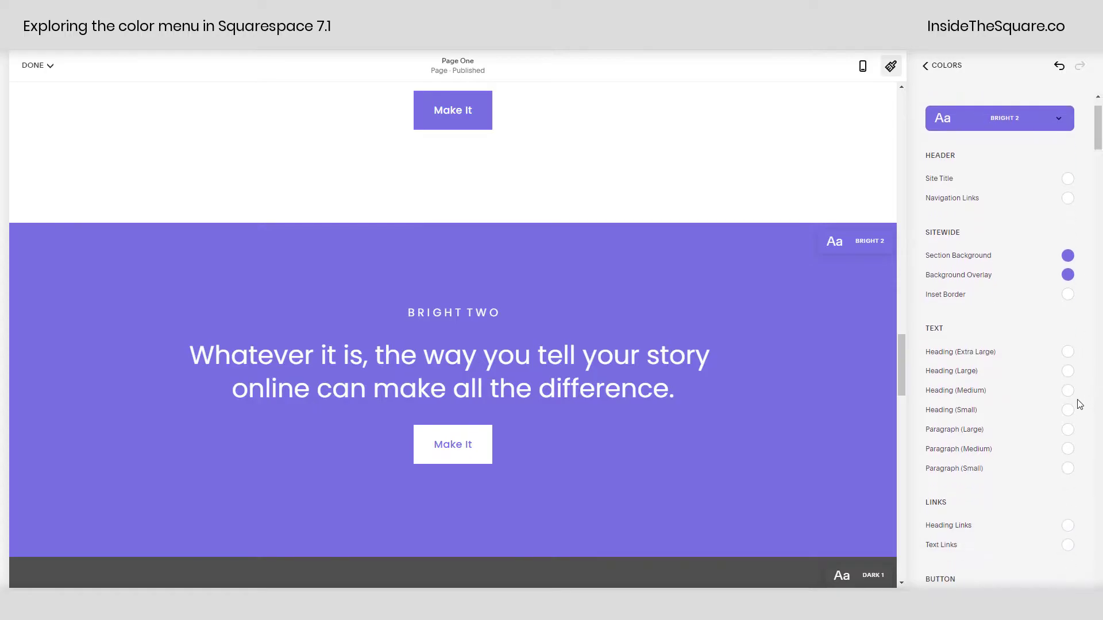
scroll(1074, 409, "down", 1)
scroll(1074, 477, "down", 9)
scroll(1065, 470, "up", 13)
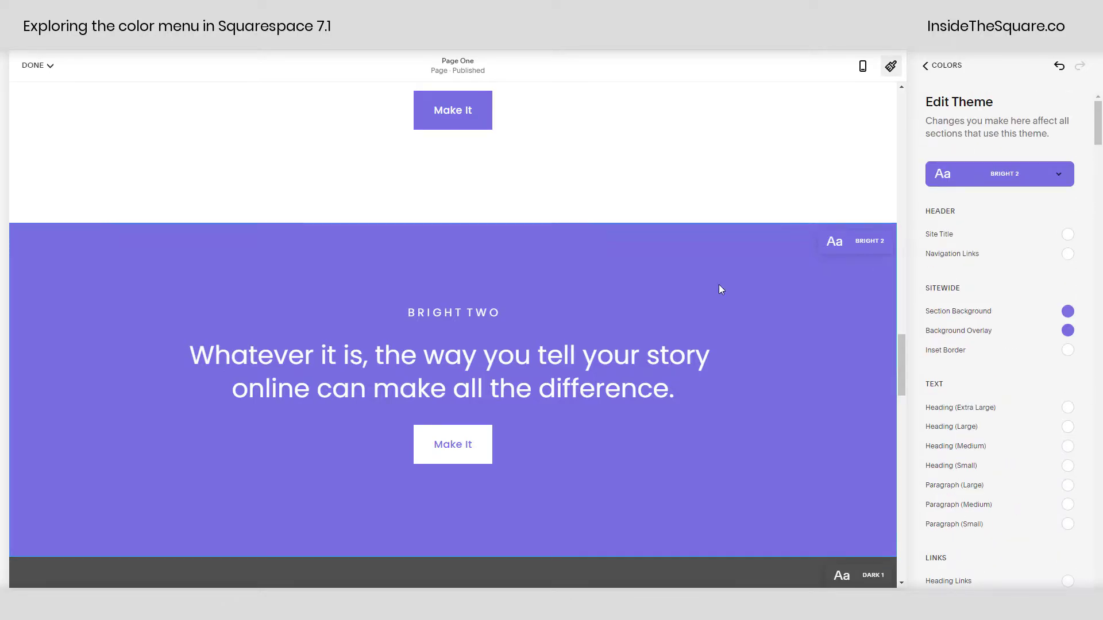
left_click(1067, 312)
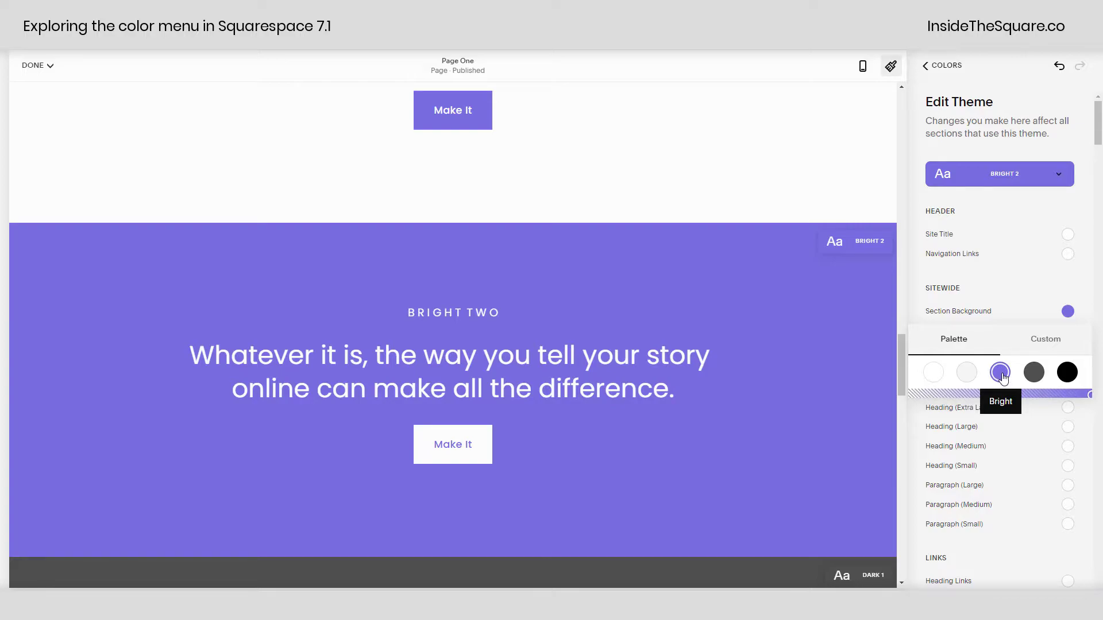
- Set the Bright 2 section background to the black Darkest colour after briefly trying Light
left_click(969, 373)
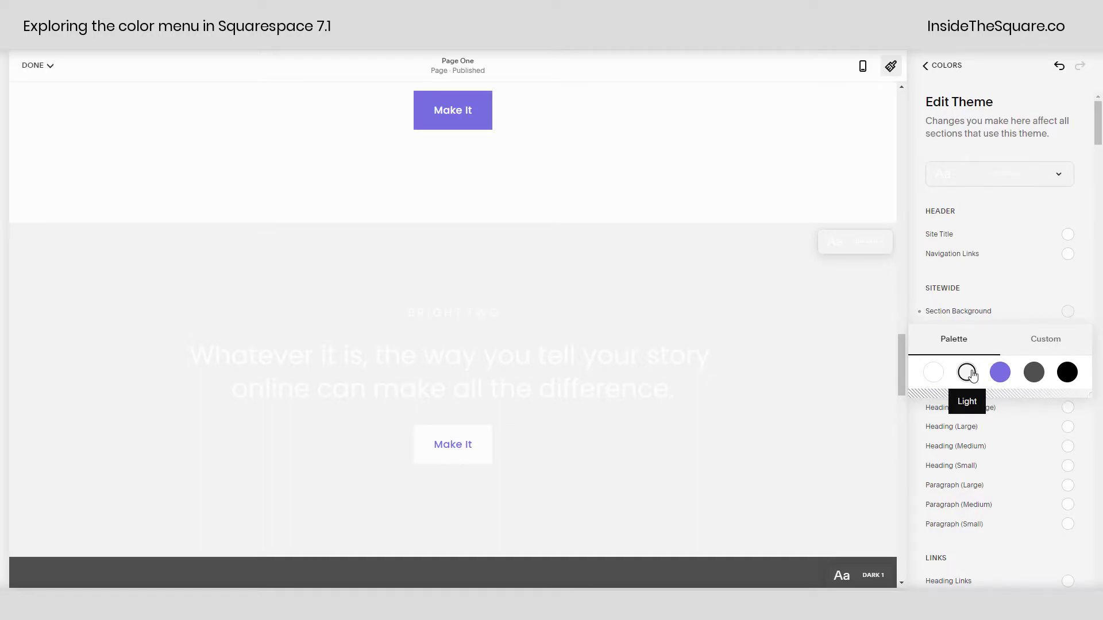
left_click(1069, 376)
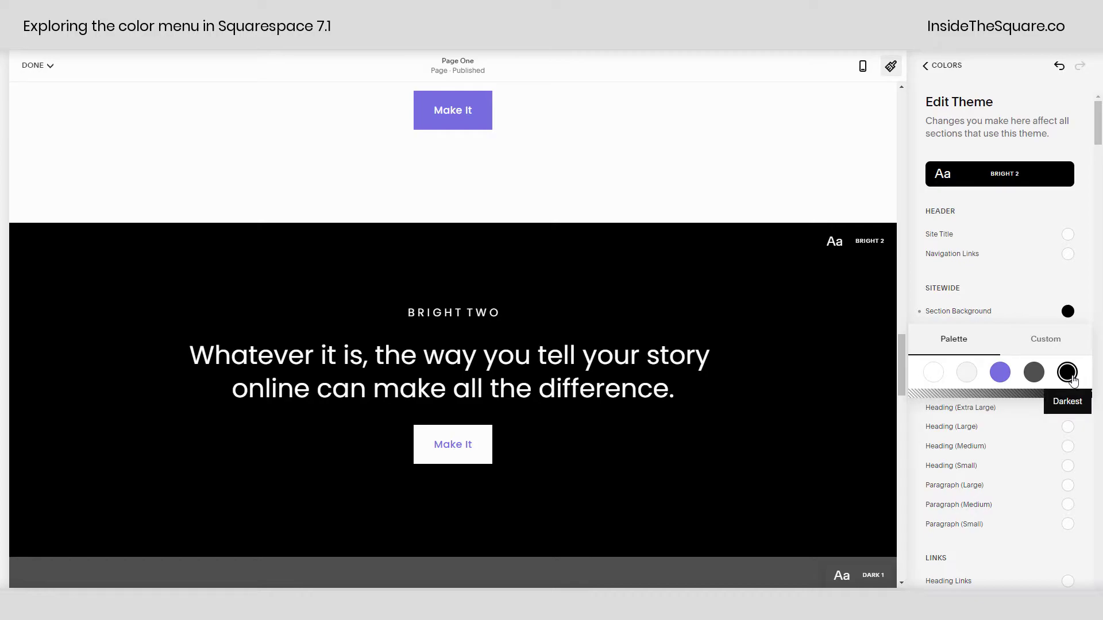
- Enter the custom colour #50BDB8 for the Bright 2 section background
left_click(1048, 351)
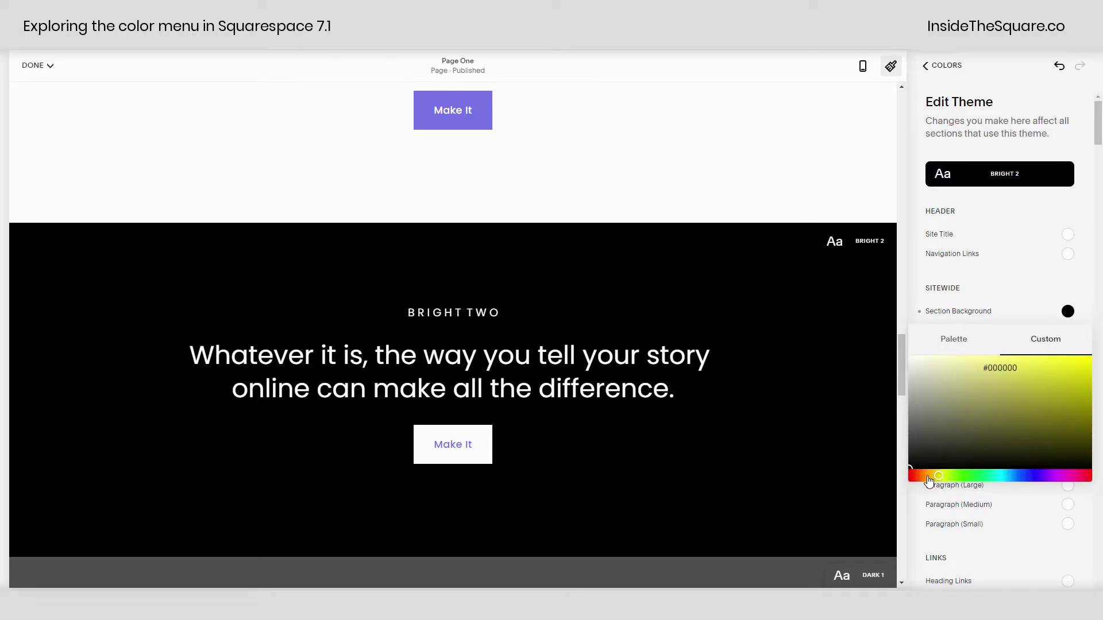
left_click(1060, 479)
left_click(1063, 476)
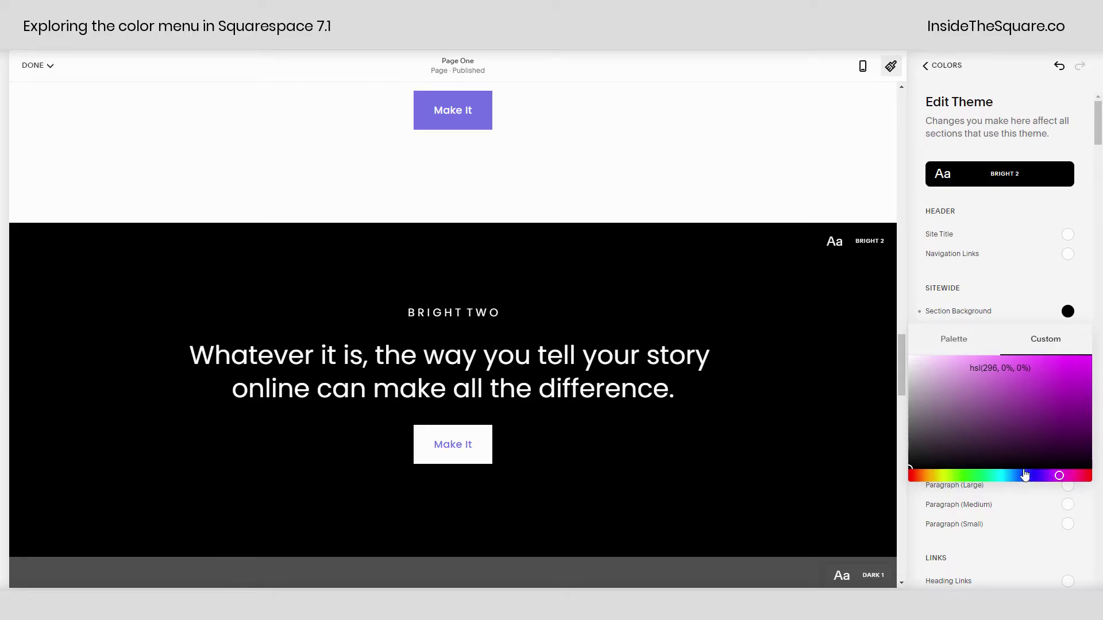
left_click(1051, 401)
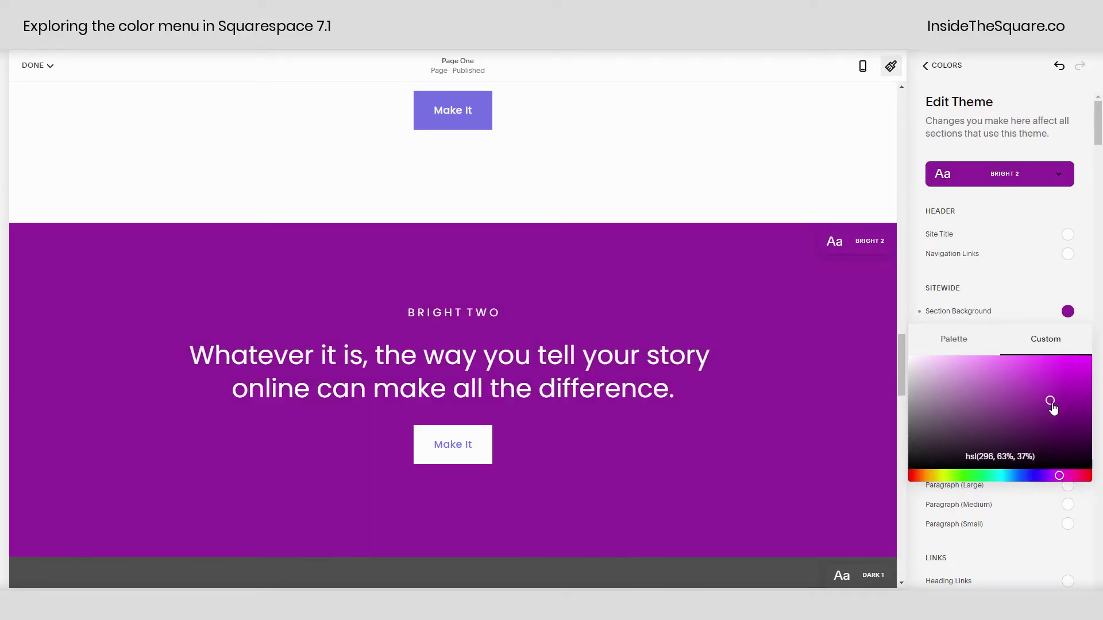
left_click_drag(1040, 456, 958, 458)
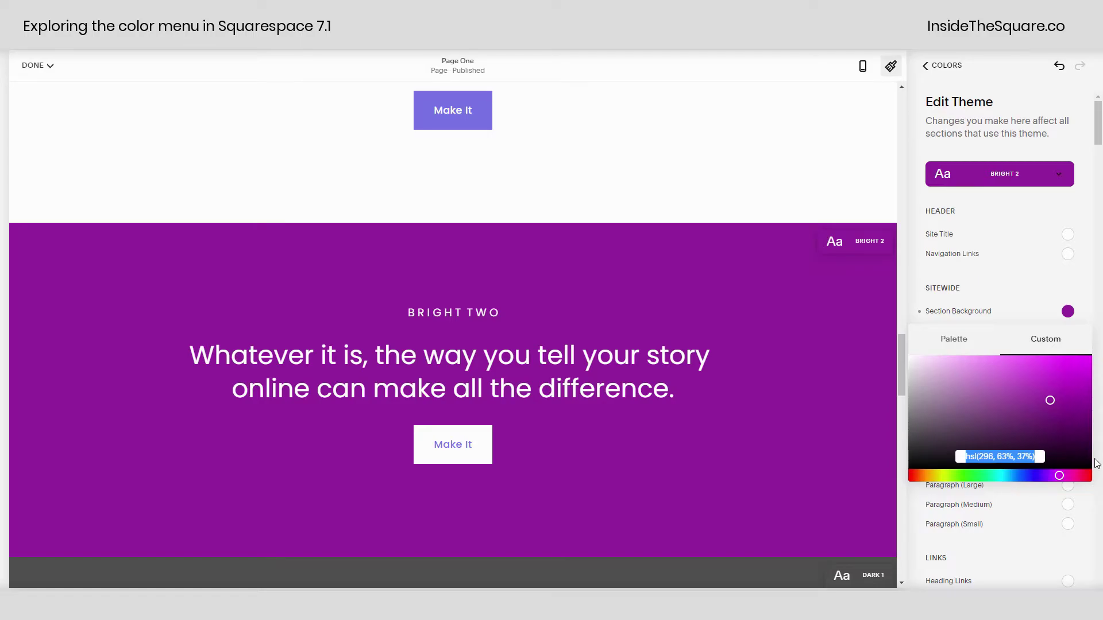
type("#50BDB8")
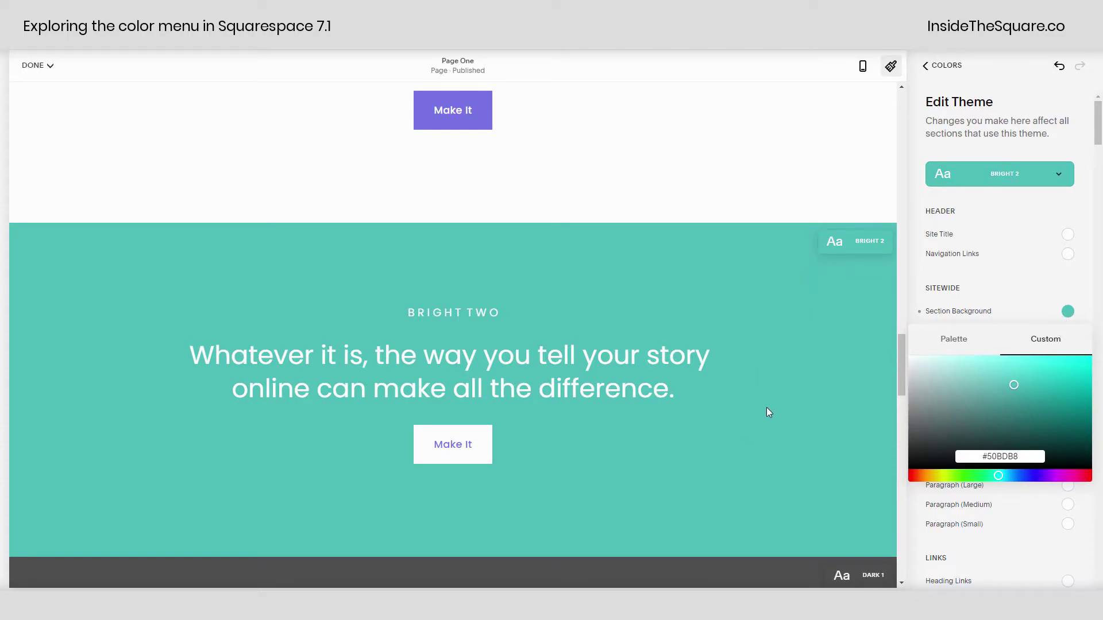
- Recheck the custom #50BDB8 value, then close the section background colour choices
left_click(953, 342)
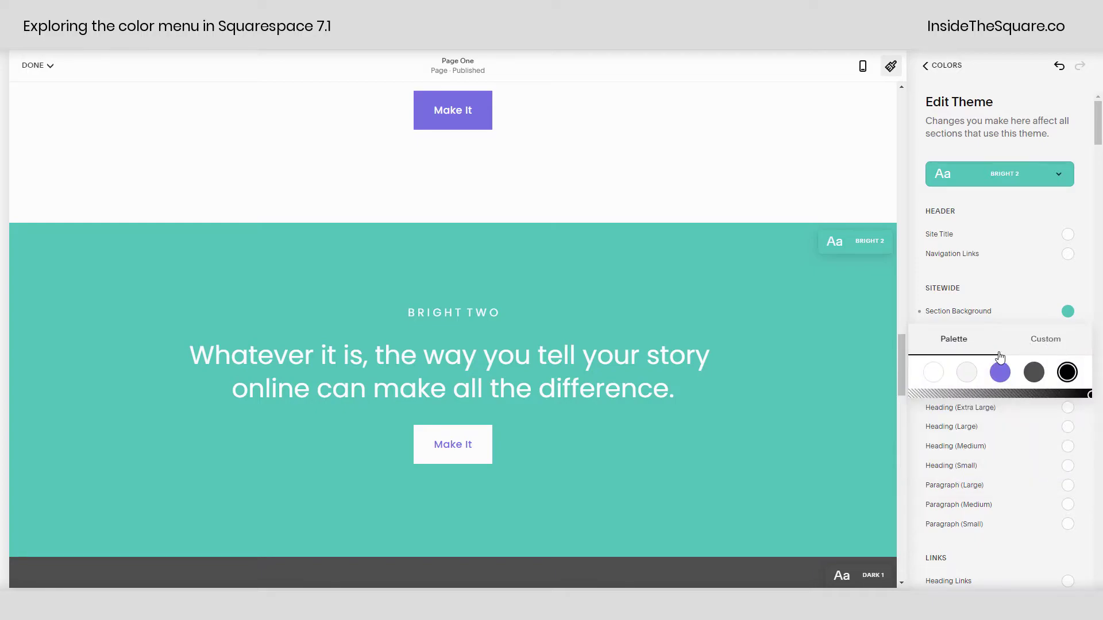
left_click(1051, 346)
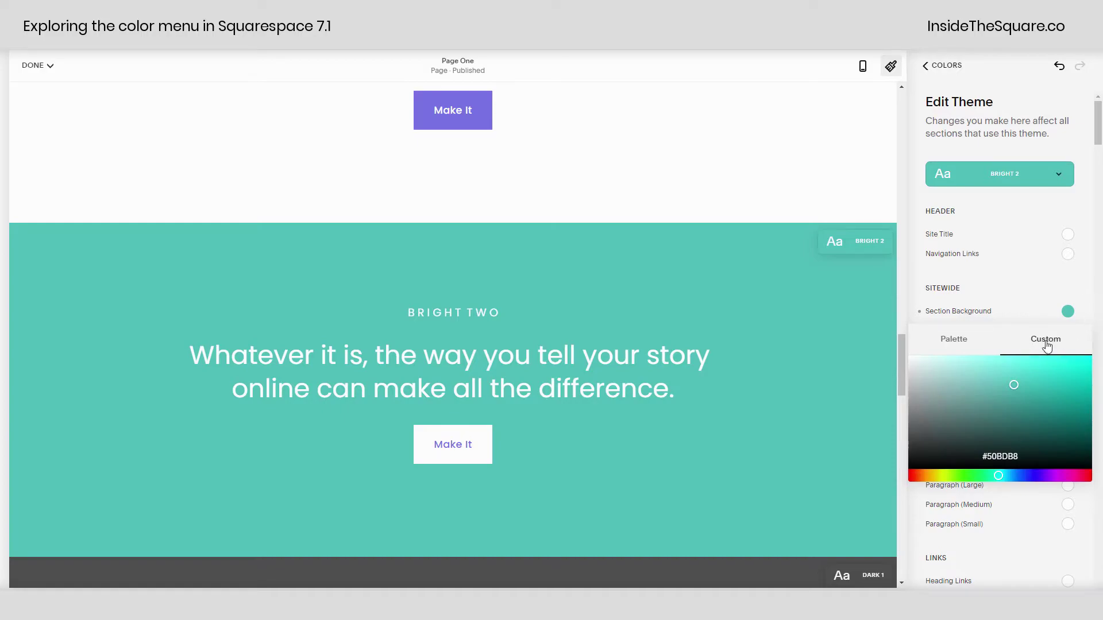
left_click(1028, 456)
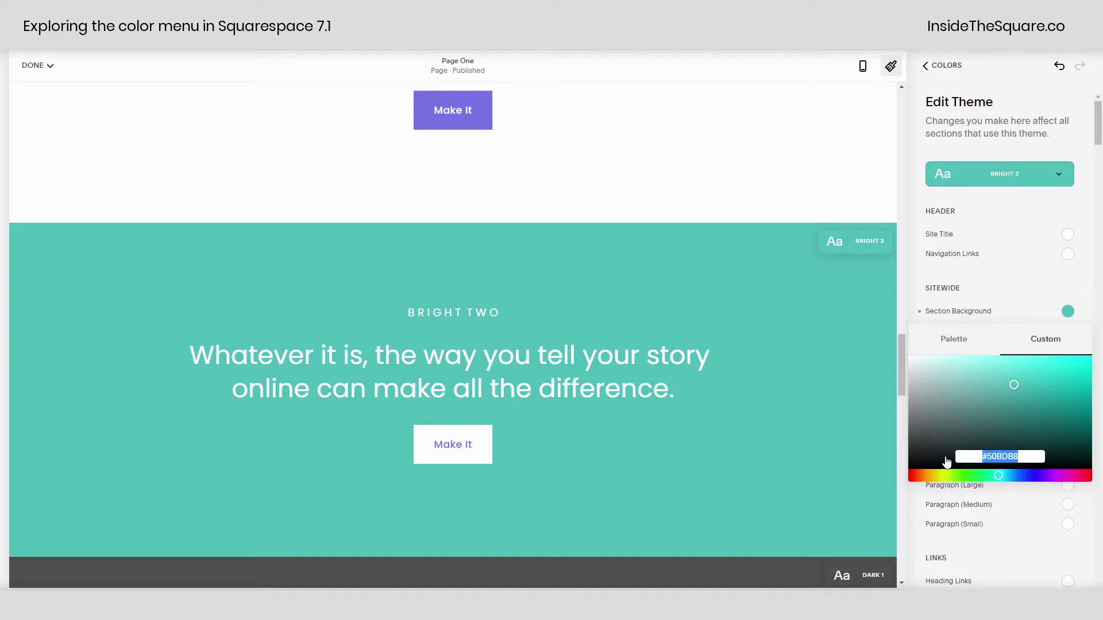
left_click(976, 342)
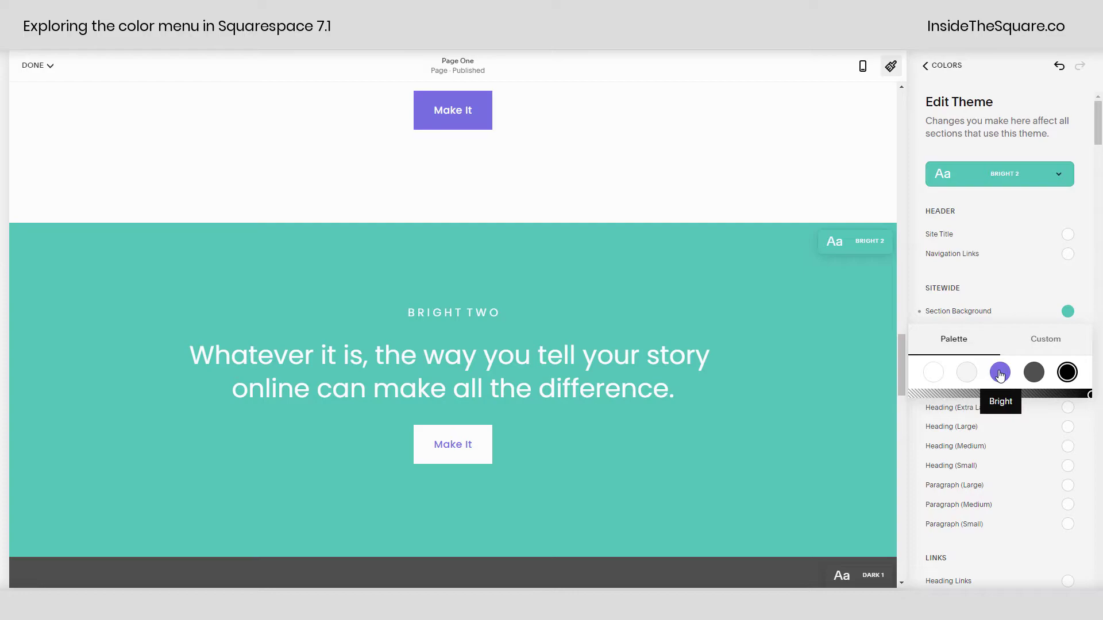
left_click(1083, 280)
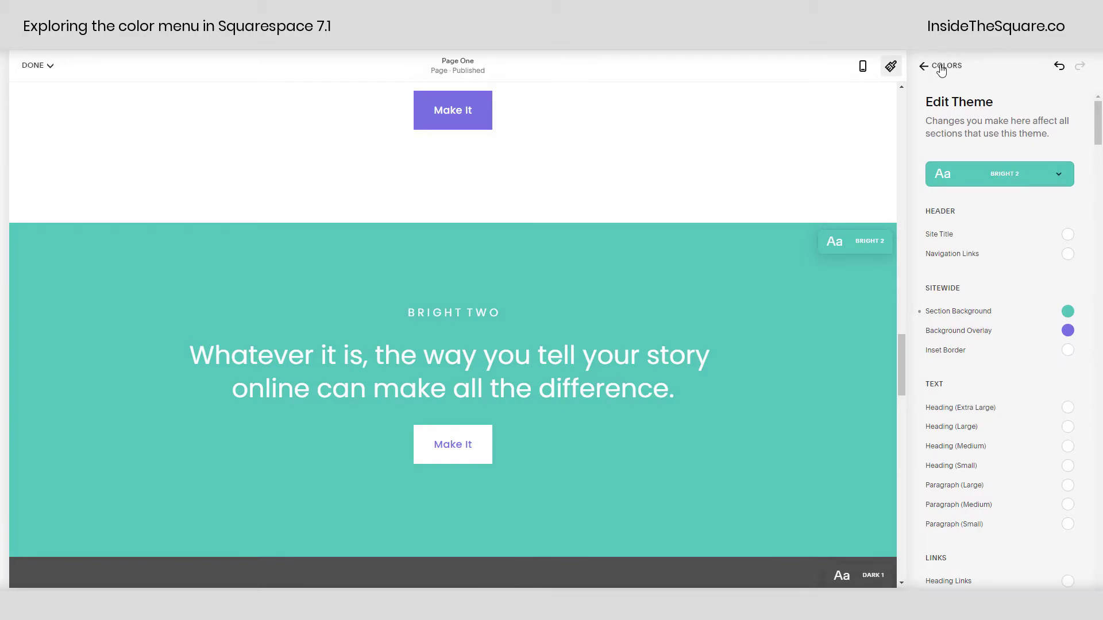
left_click(993, 222)
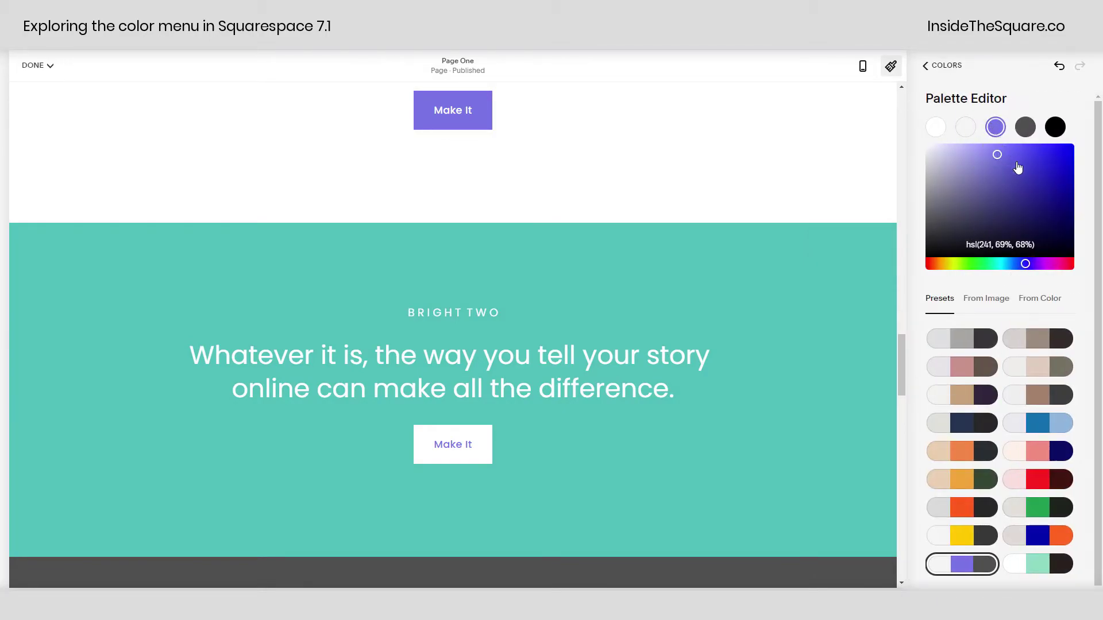
left_click(1038, 245)
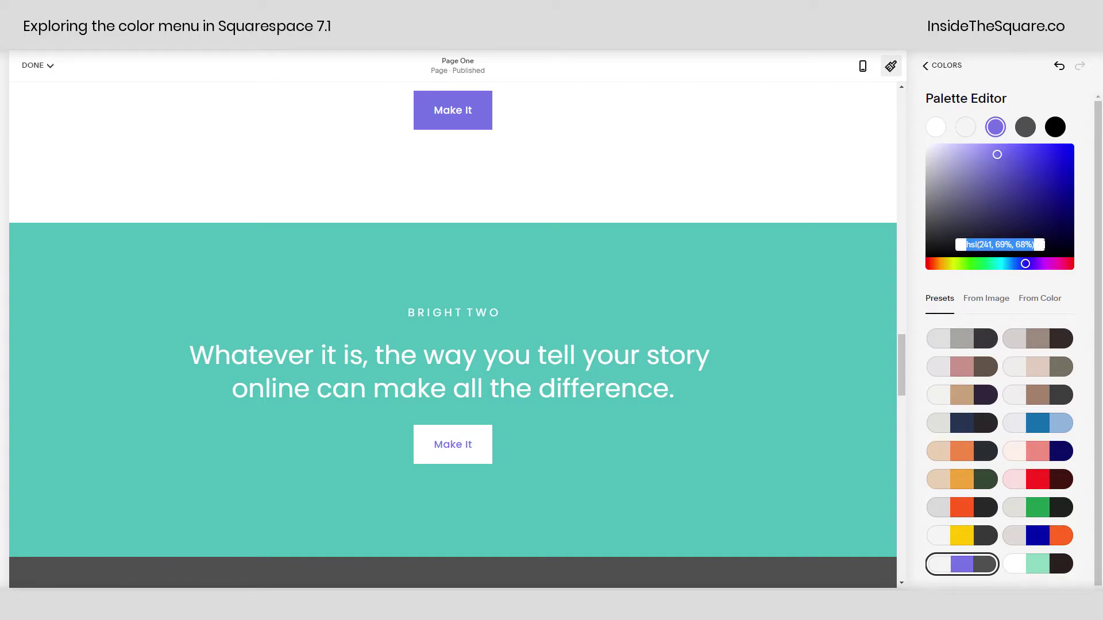
type("#F69477")
key("Return")
scroll(689, 374, "up", 5)
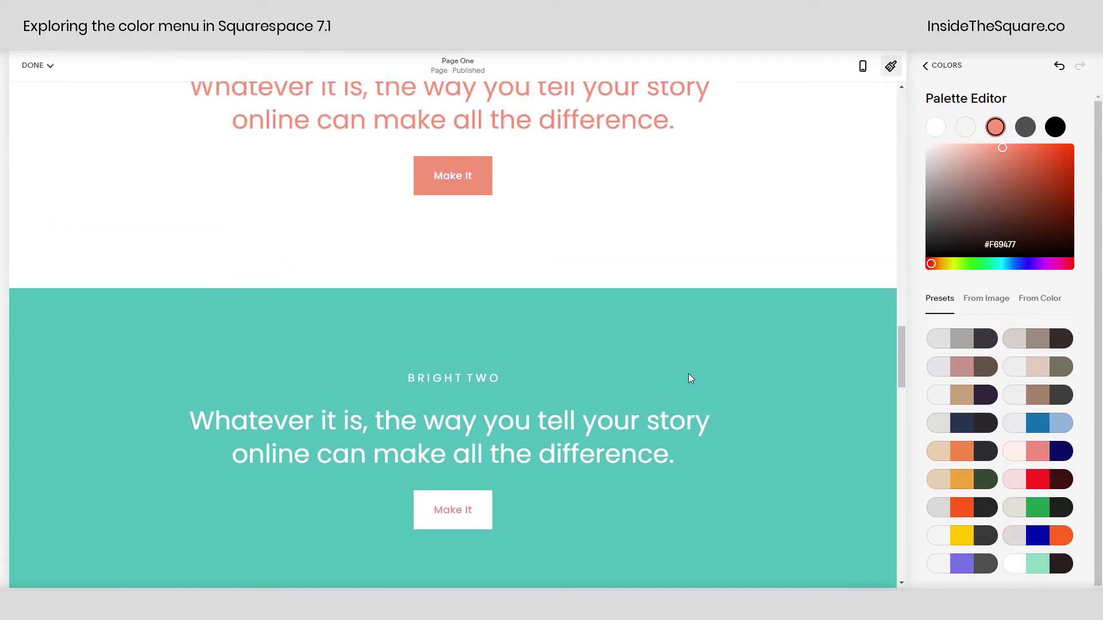
scroll(690, 379, "up", 5)
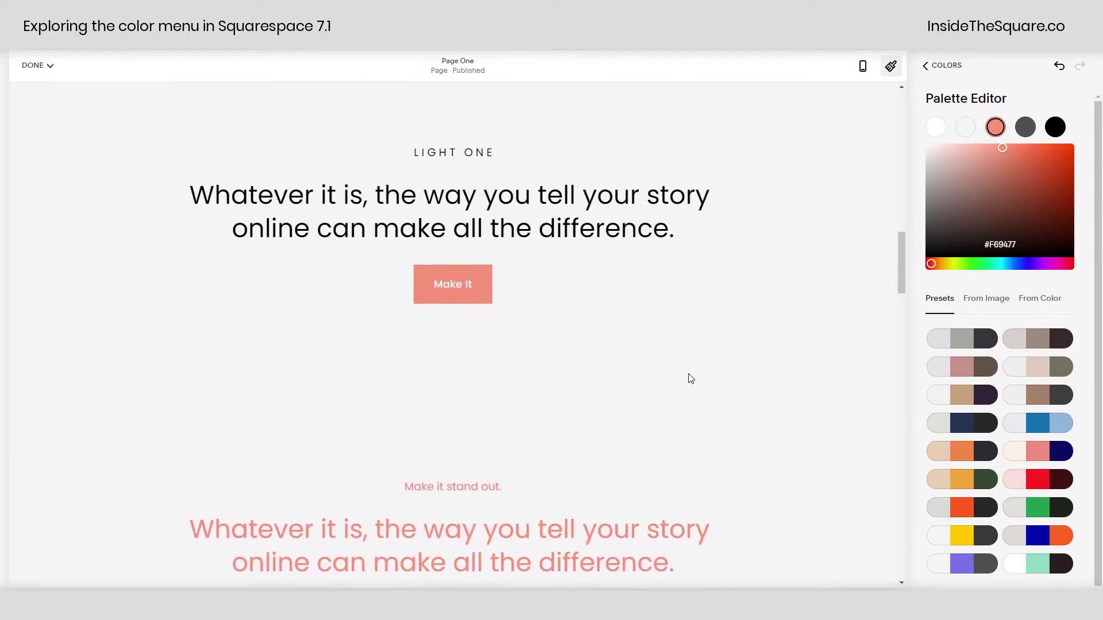
scroll(691, 378, "up", 8)
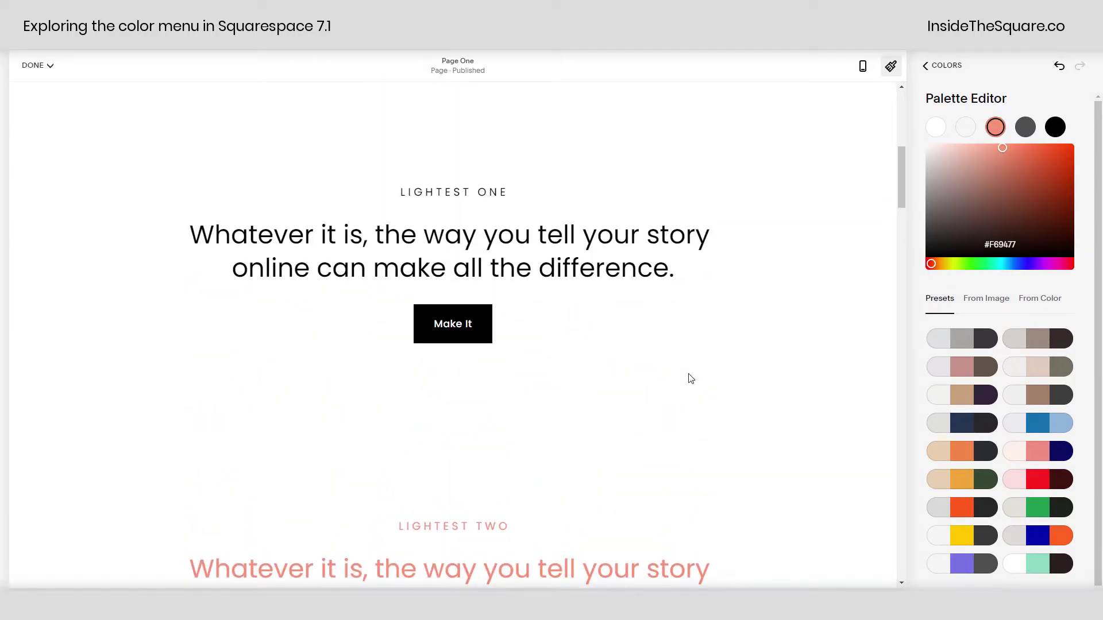
scroll(690, 379, "down", 6)
scroll(690, 379, "down", 15)
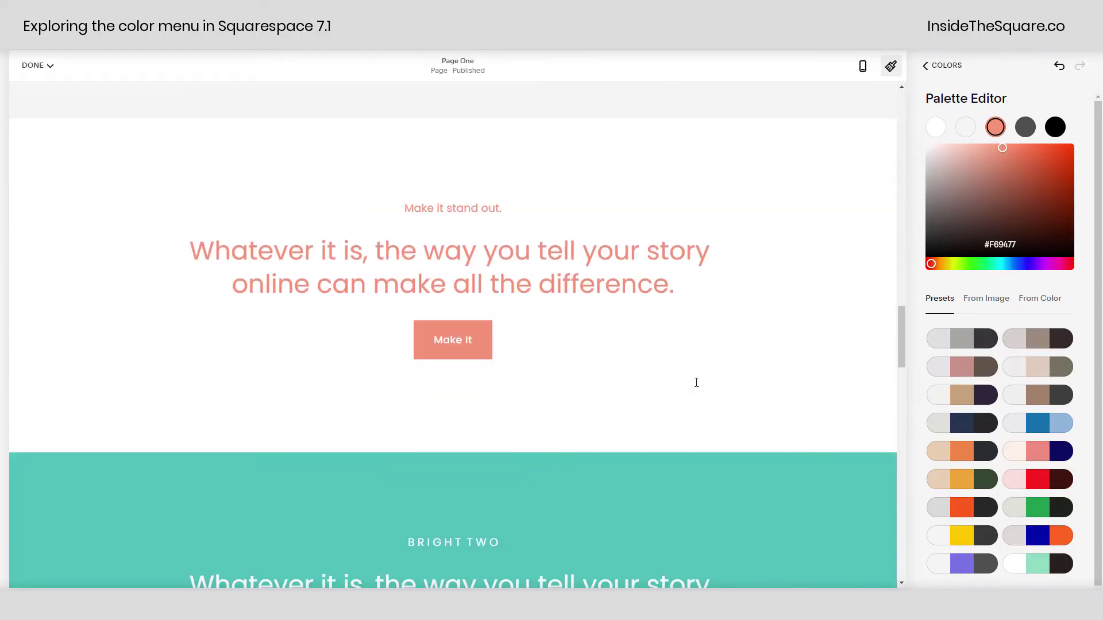
scroll(696, 382, "down", 1)
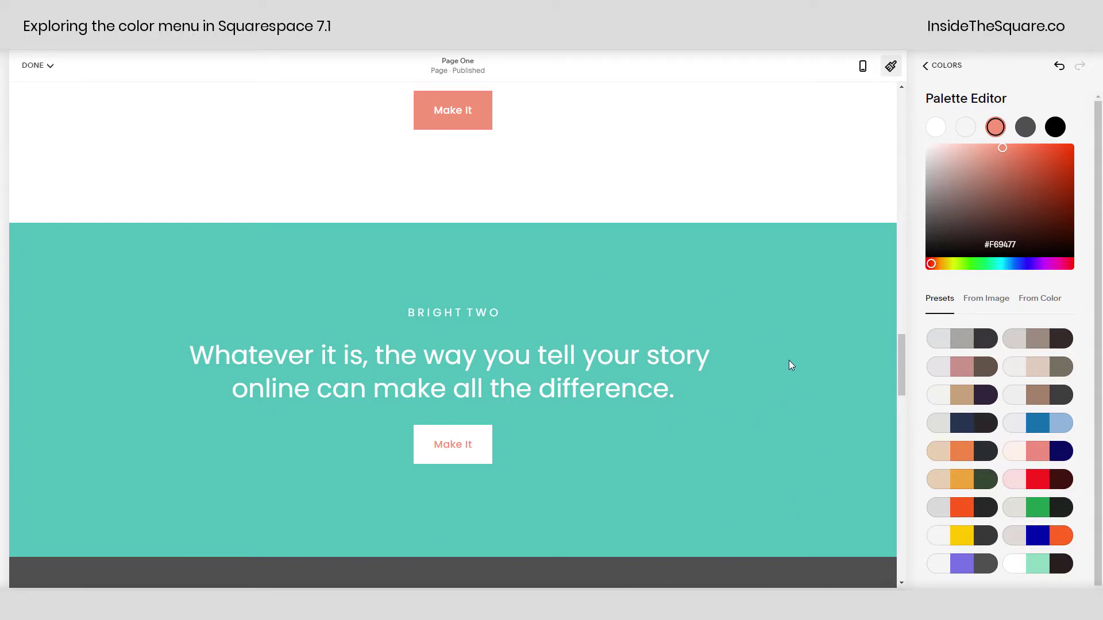
- Set Lightest 1's Heading (Extra Large) colour to the coral Bright palette colour
left_click(929, 72)
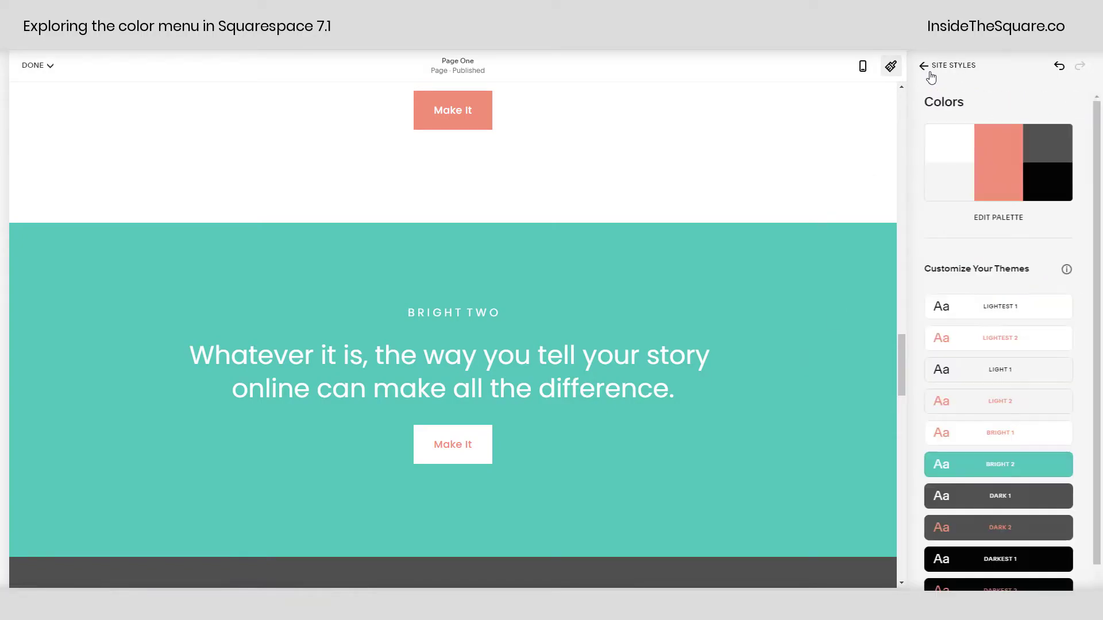
left_click(1058, 309)
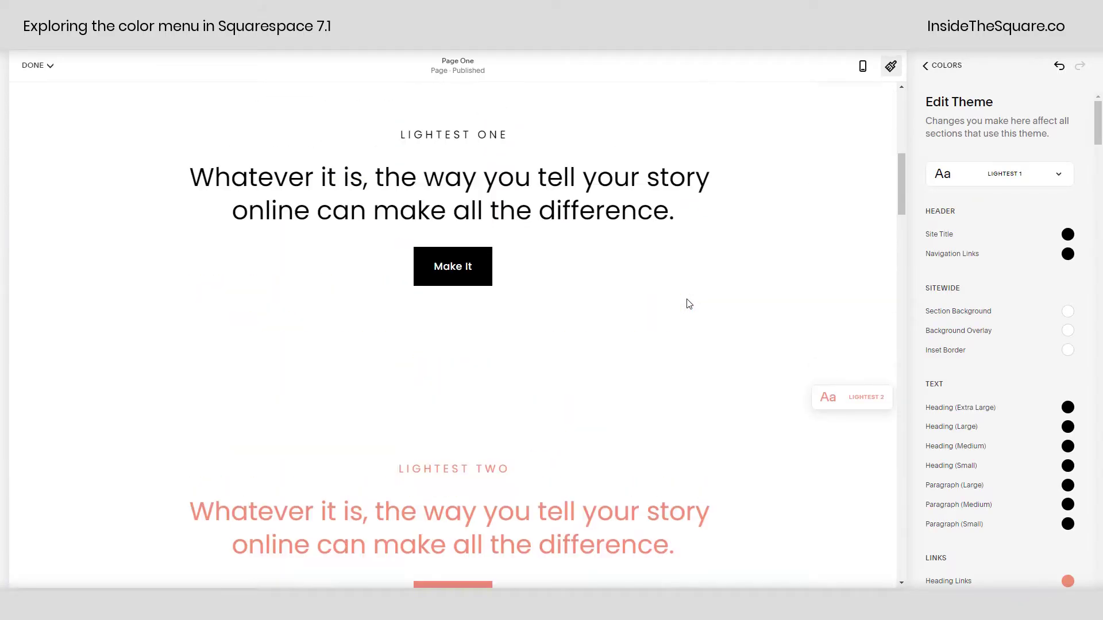
scroll(689, 304, "up", 8)
left_click(1067, 408)
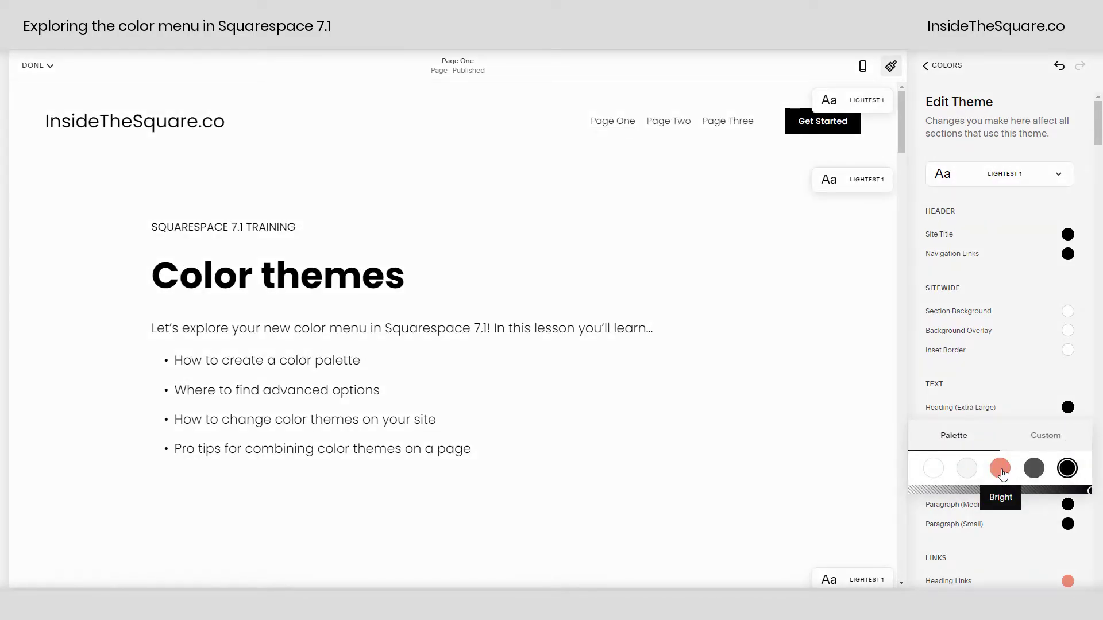
left_click(1000, 469)
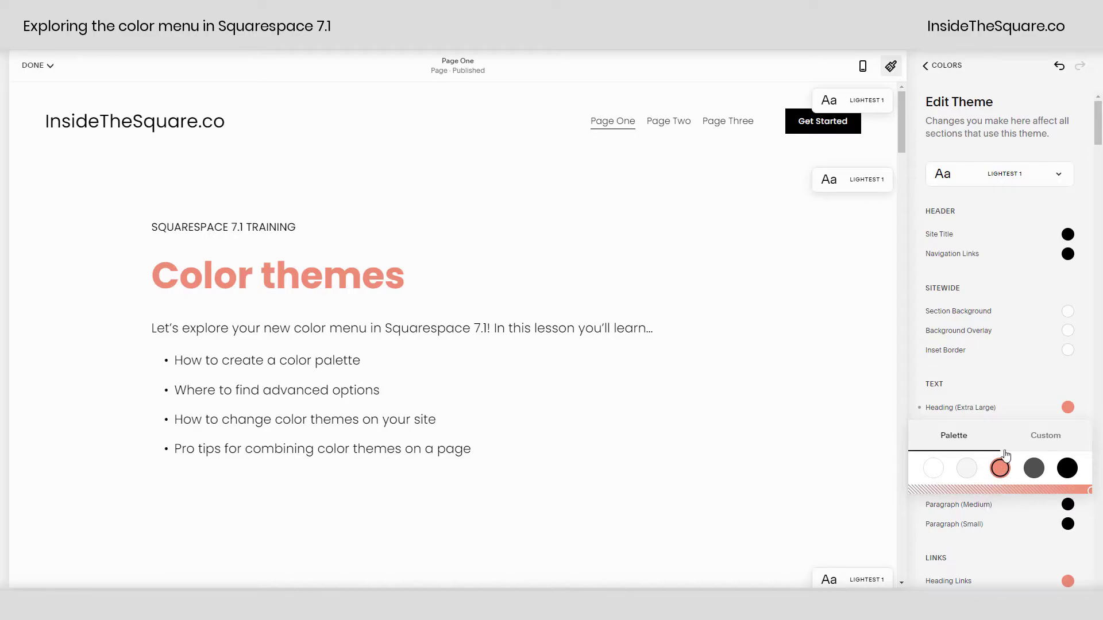
left_click(1052, 374)
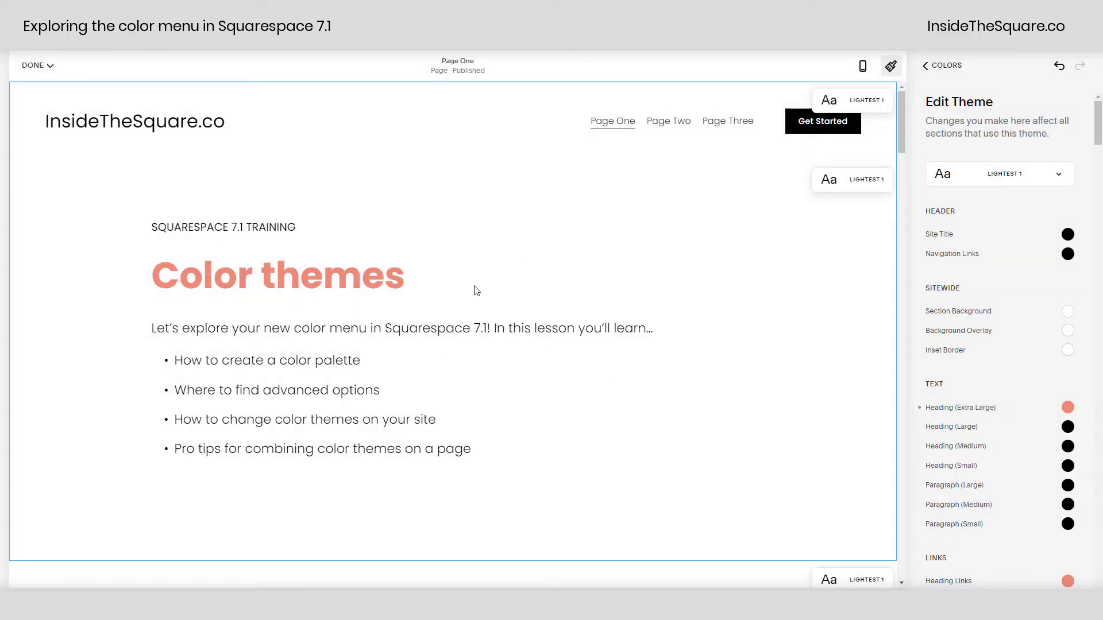
scroll(799, 437, "down", 10)
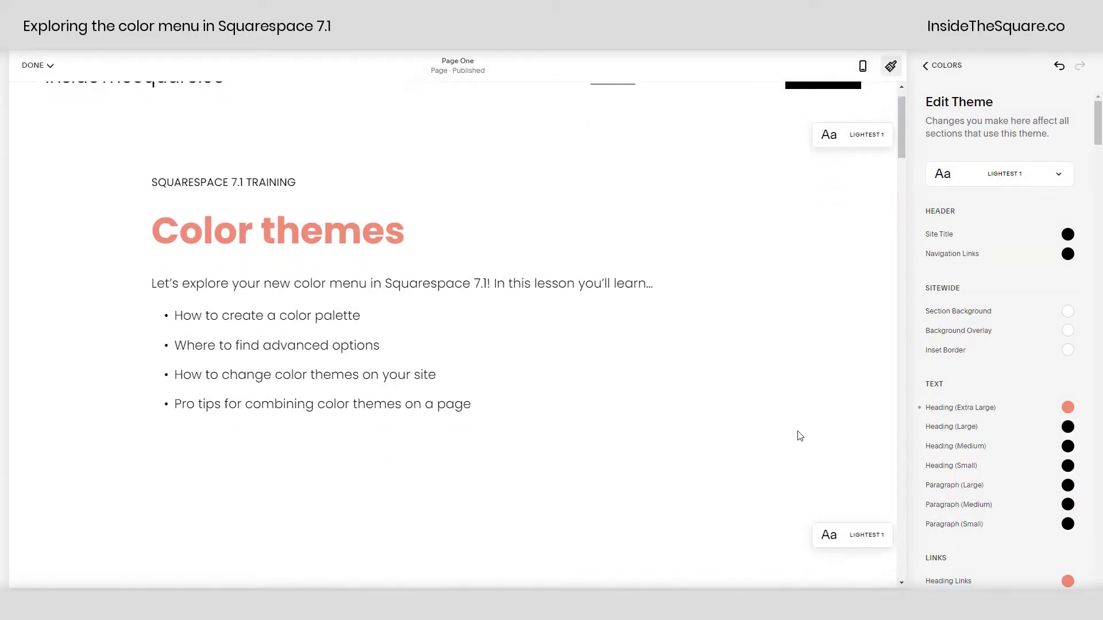
scroll(801, 442, "down", 10)
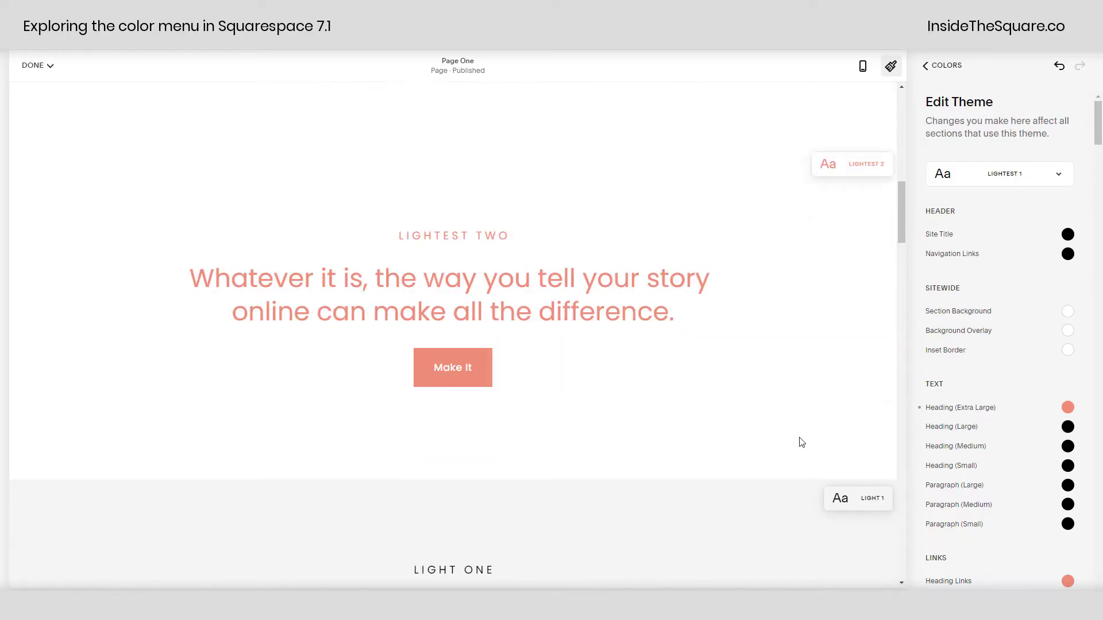
scroll(801, 439, "down", 4)
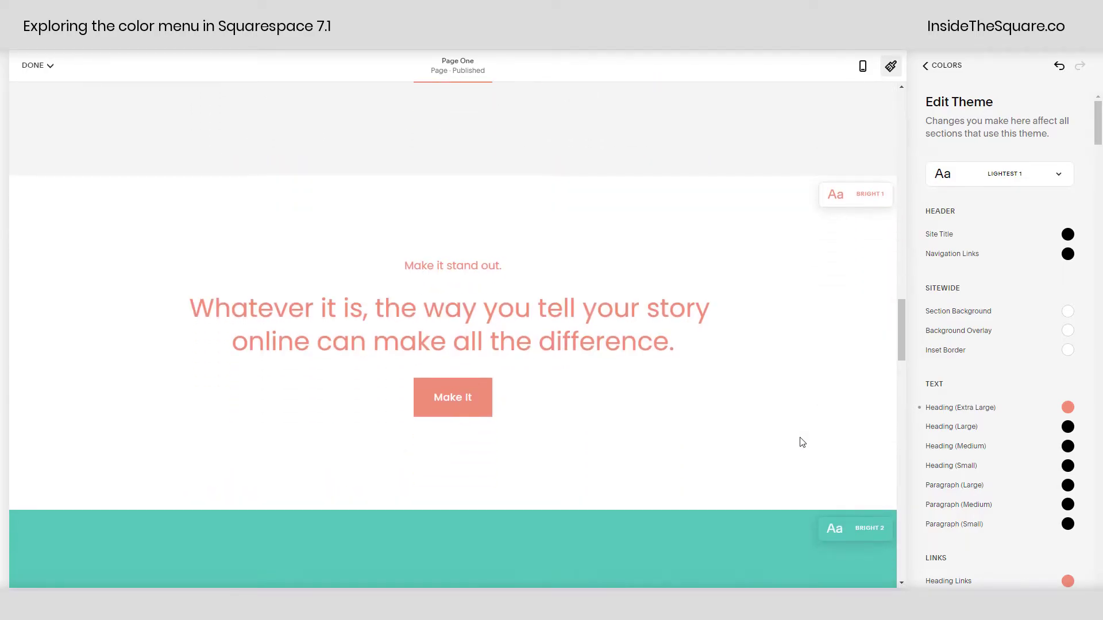
scroll(829, 429, "up", 20)
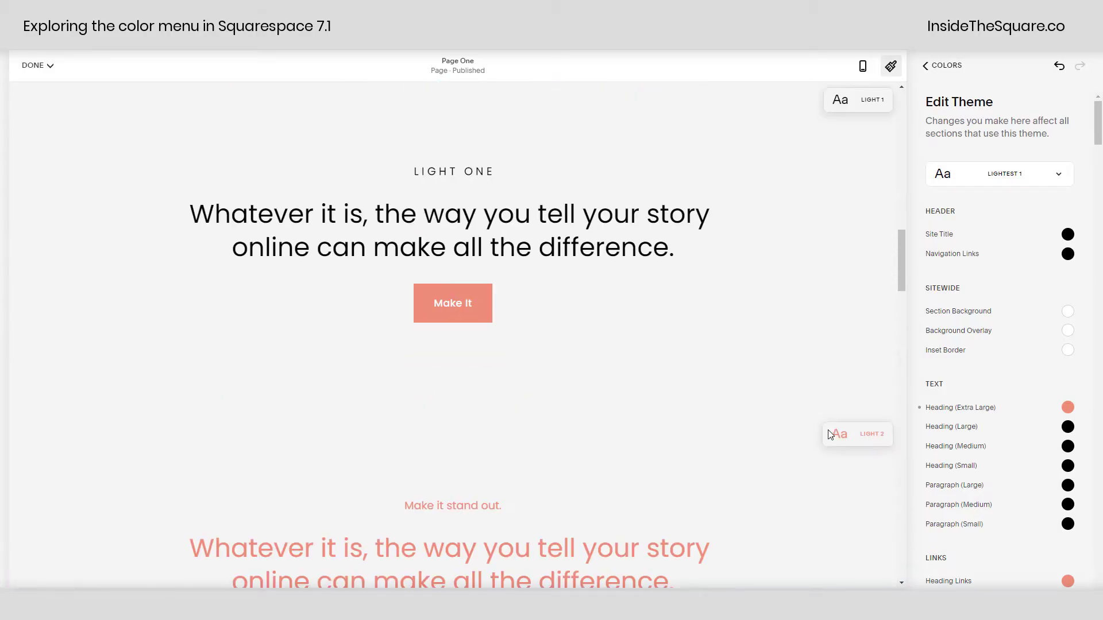
scroll(828, 429, "up", 2)
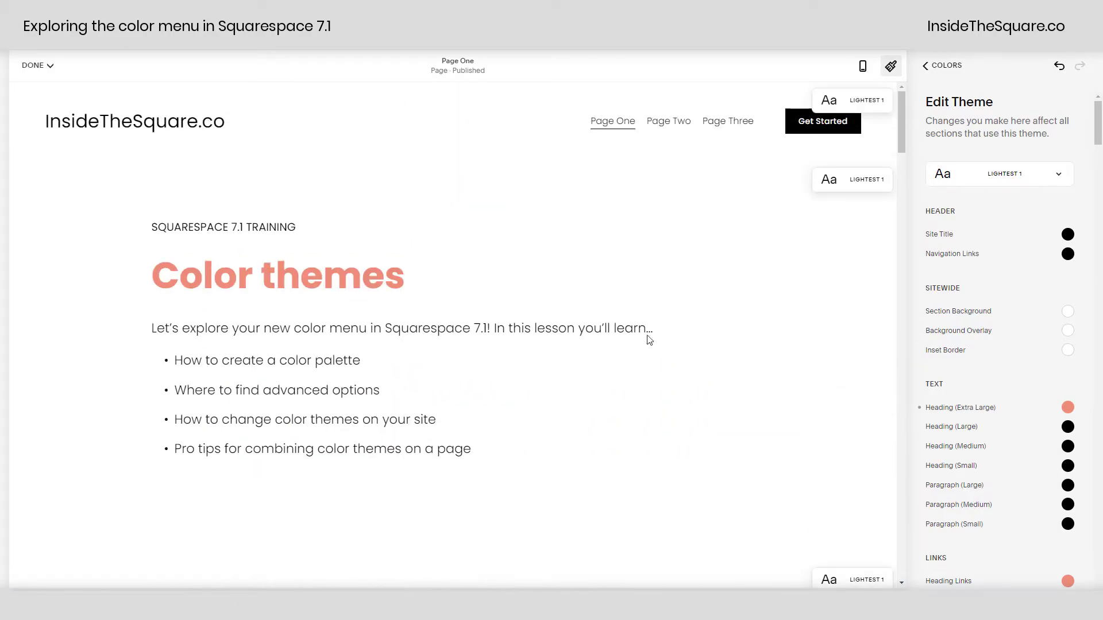
- Review the extra-large heading's custom colour values and scroll through the theme's colour list
left_click(1069, 408)
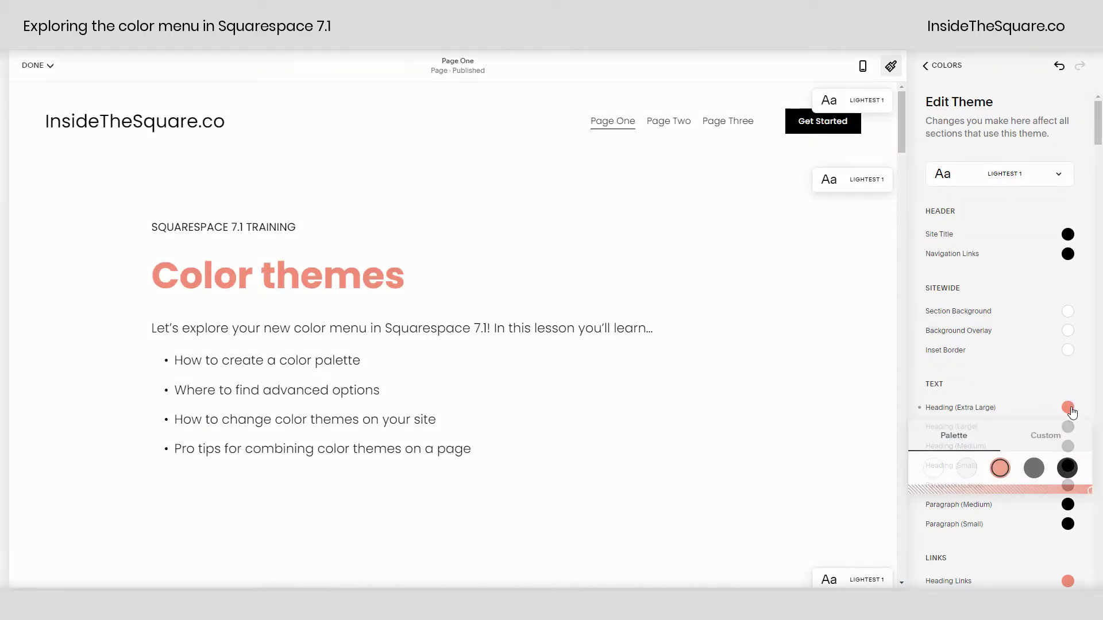
left_click(1050, 445)
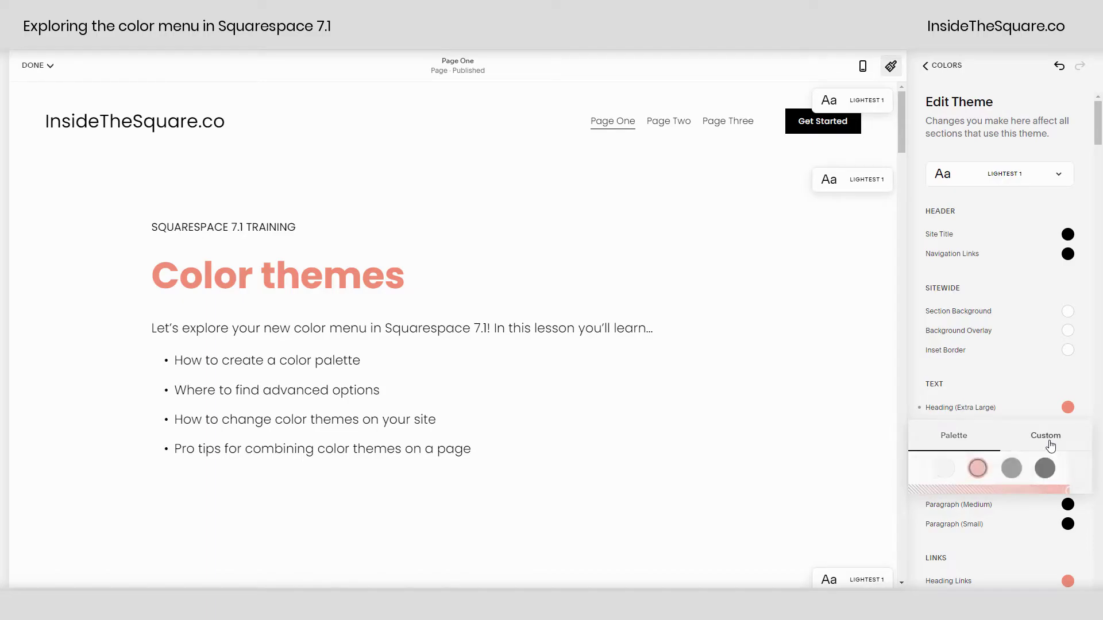
left_click(1089, 375)
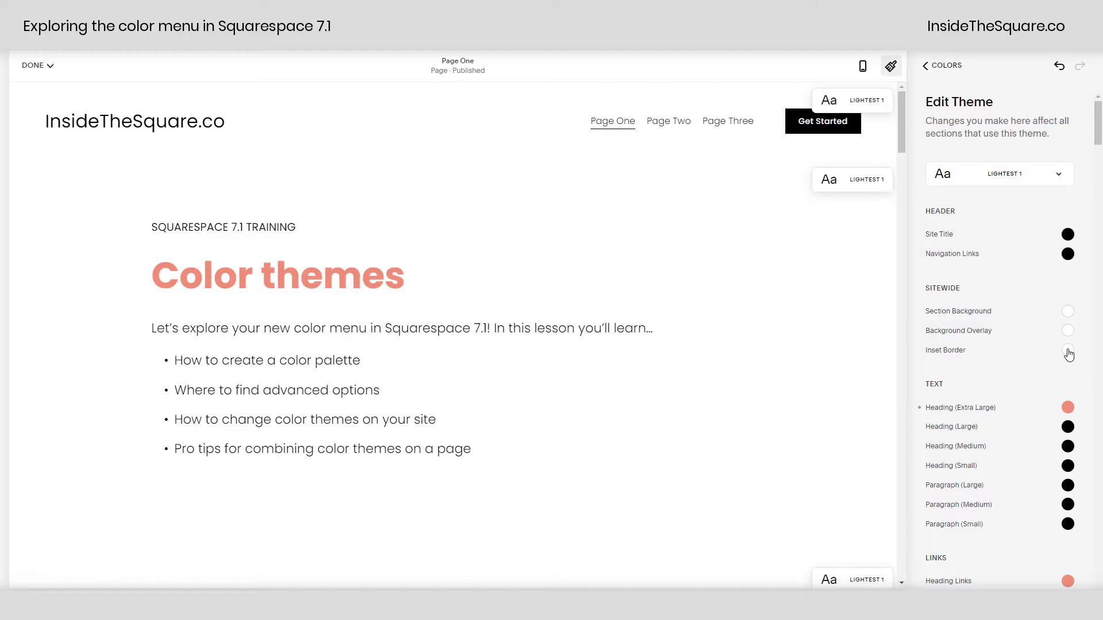
scroll(1017, 366, "down", 8)
scroll(1017, 366, "down", 15)
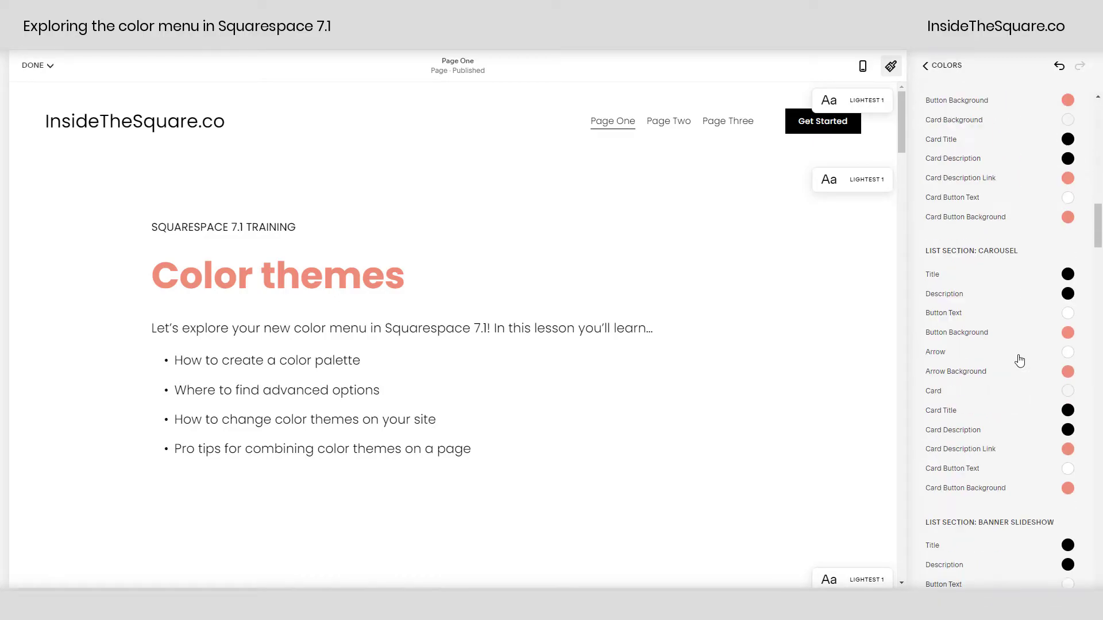
scroll(1015, 352, "down", 12)
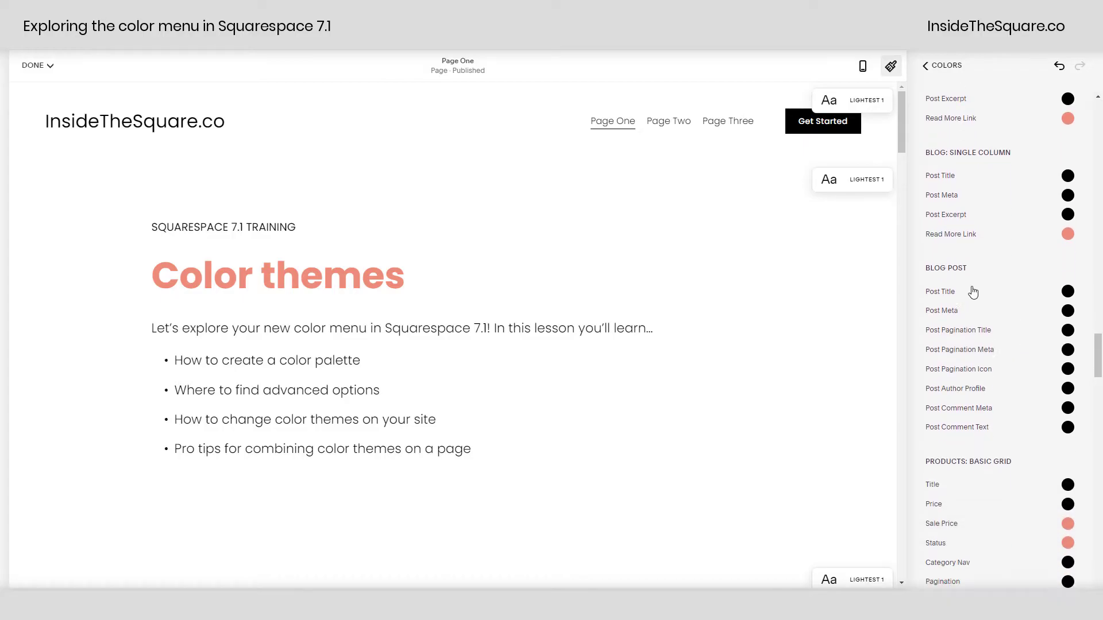
scroll(989, 353, "down", 12)
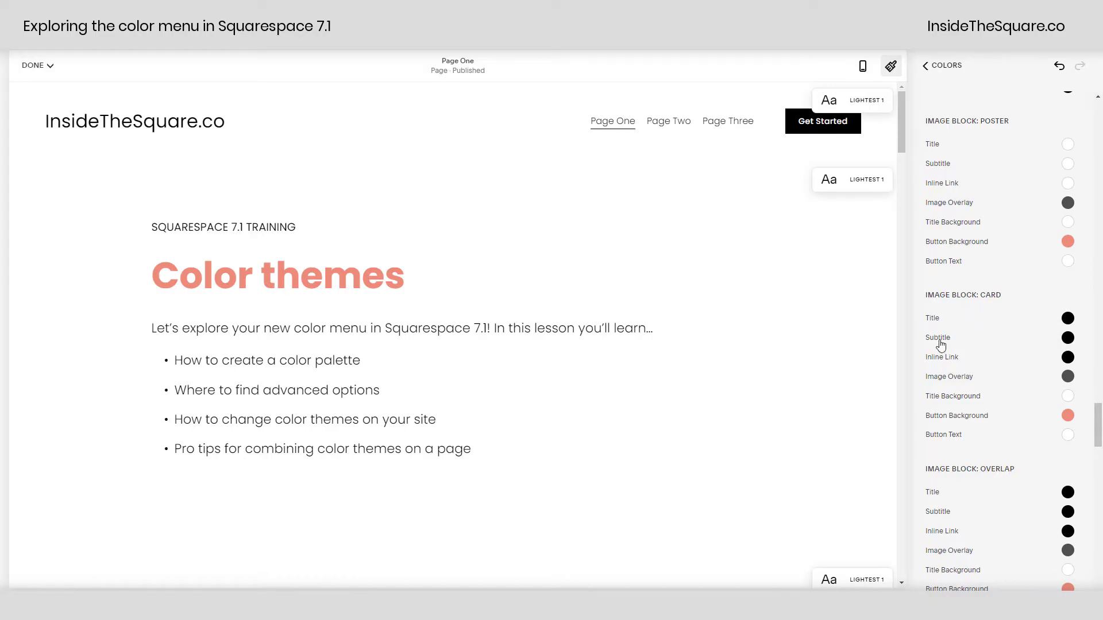
scroll(1018, 402, "down", 5)
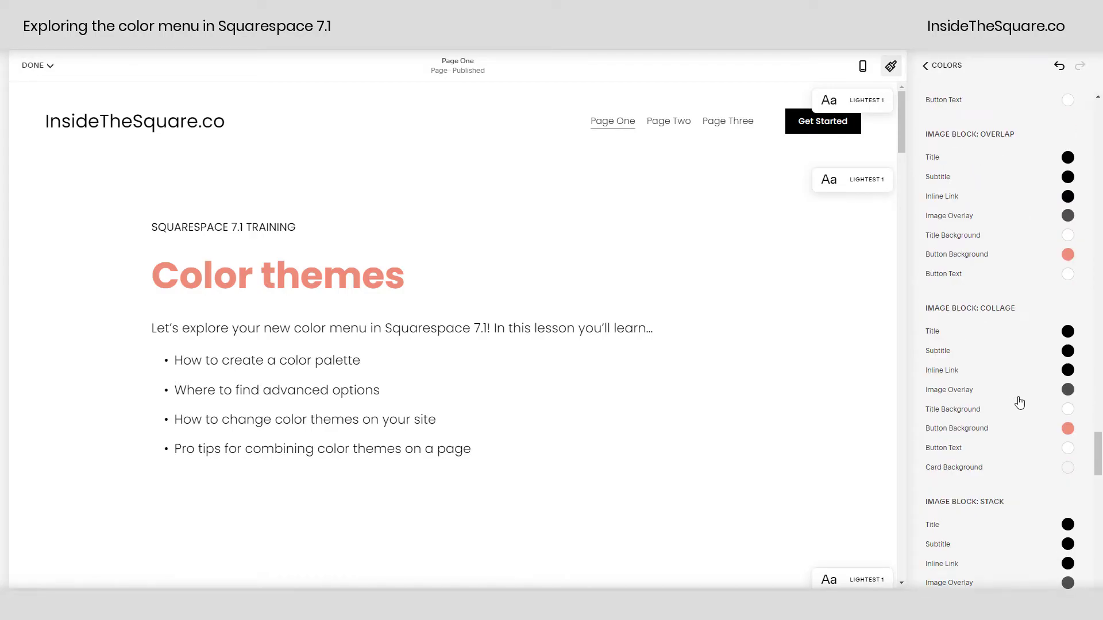
scroll(1018, 402, "down", 5)
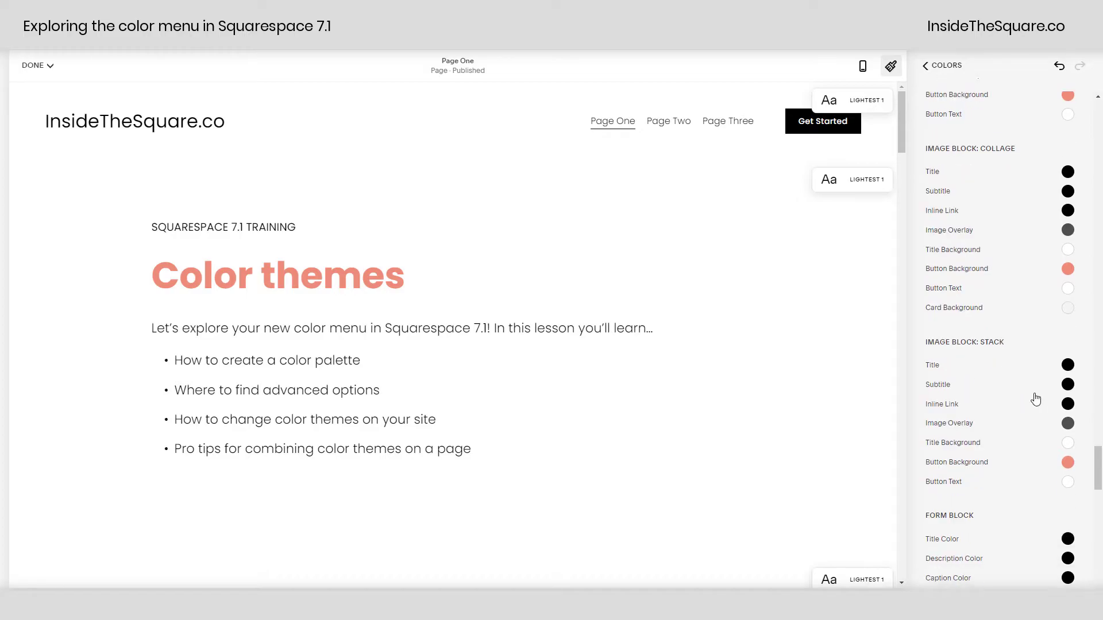
scroll(1025, 402, "down", 4)
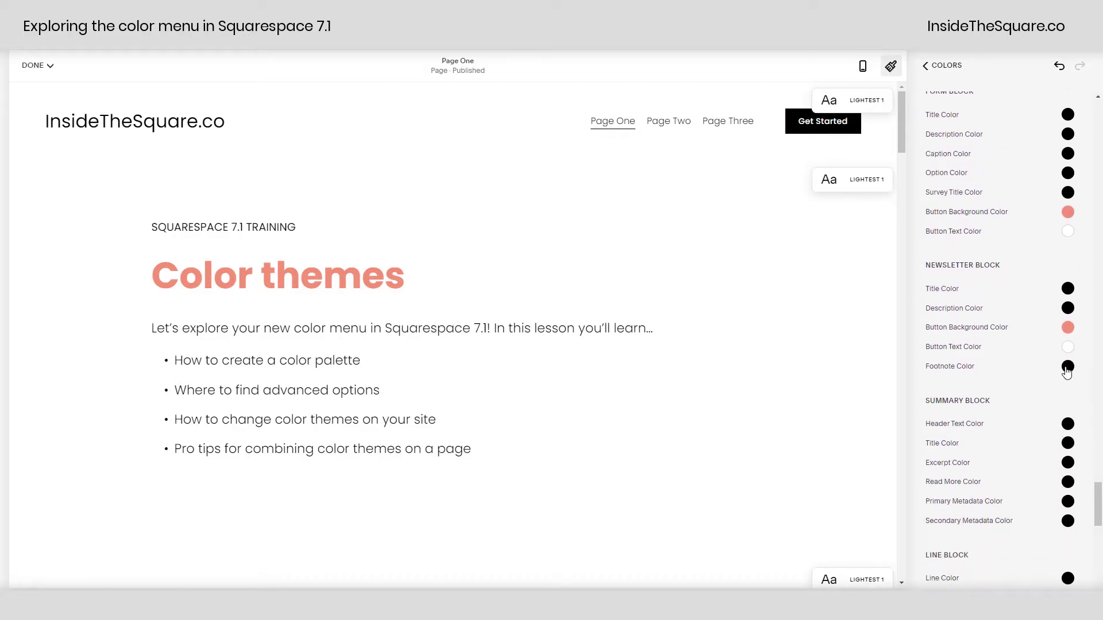
- Inspect the newsletter footnote's custom HSL colour value, then return to the Colors overview
left_click(1067, 369)
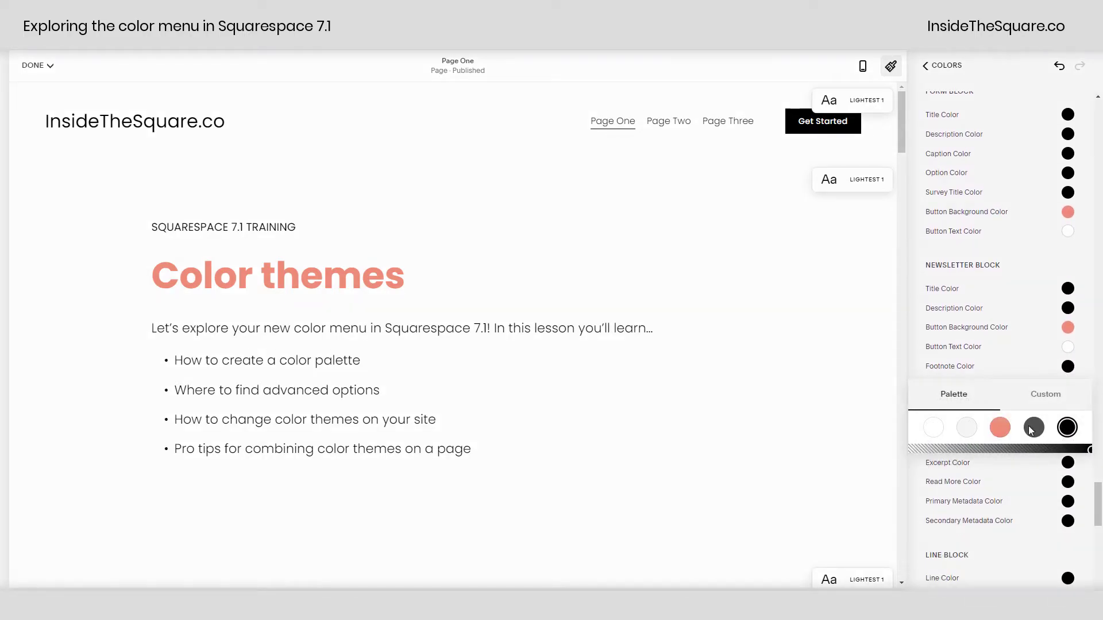
left_click(1058, 407)
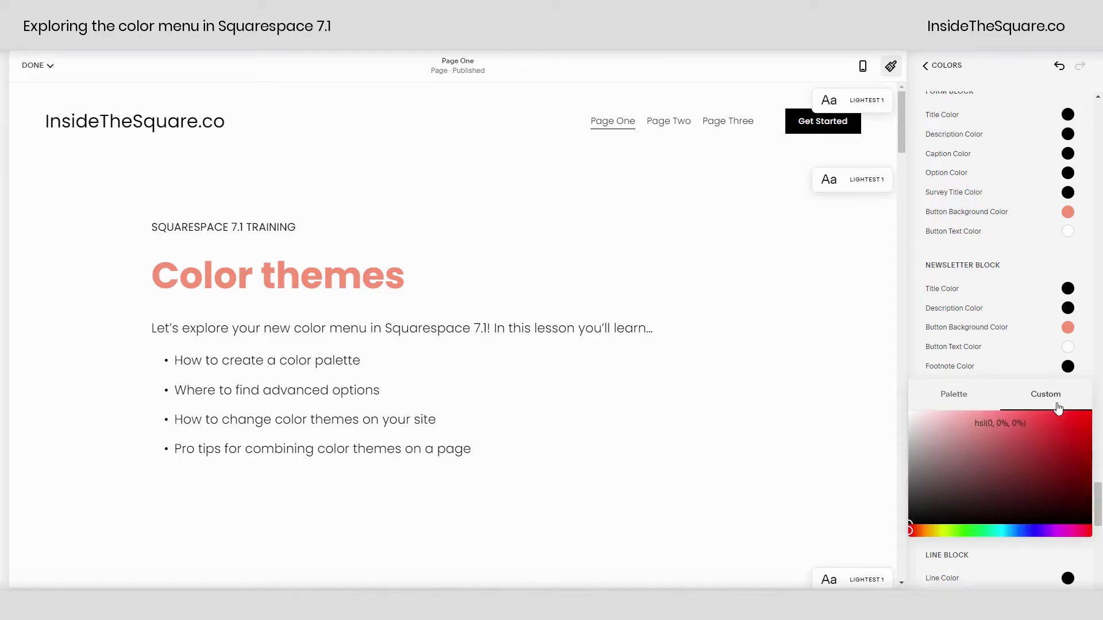
left_click(1034, 423)
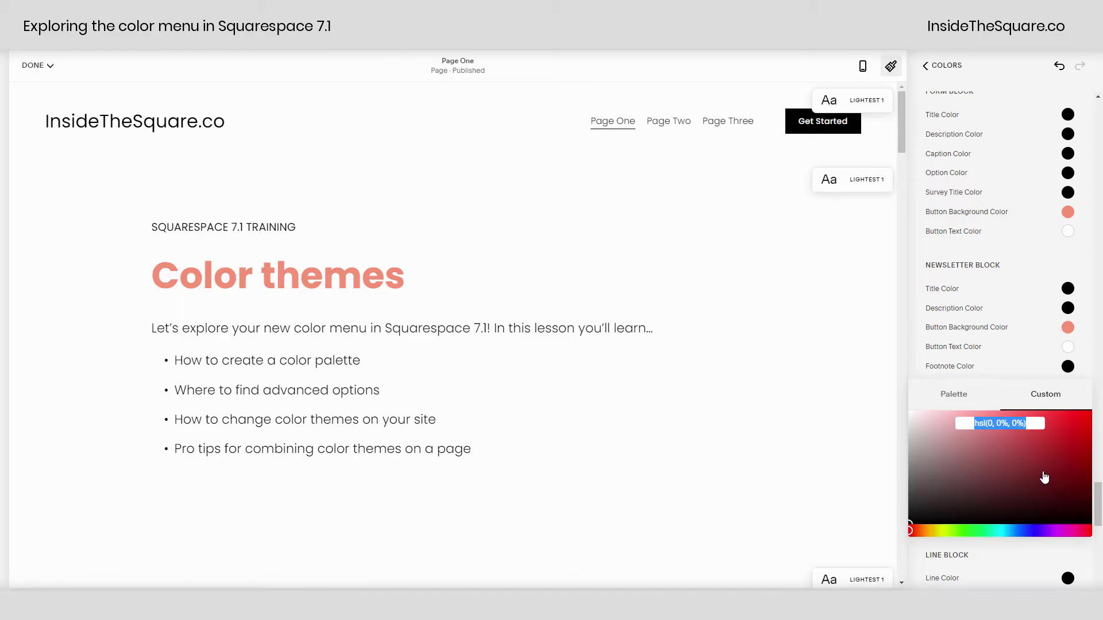
scroll(1044, 478, "up", 15)
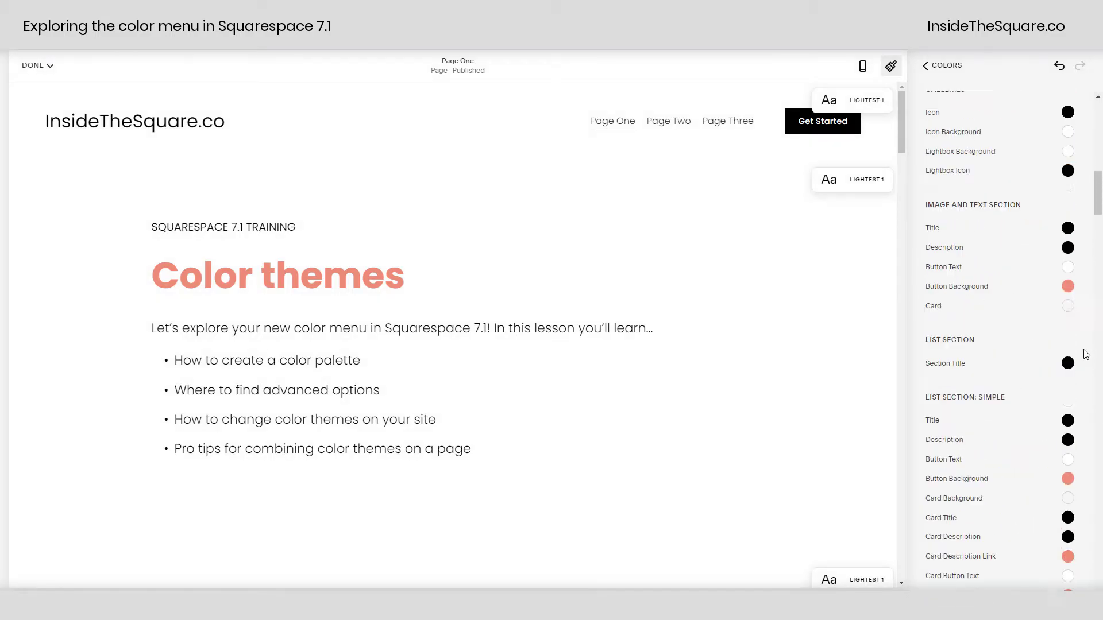
left_click(950, 65)
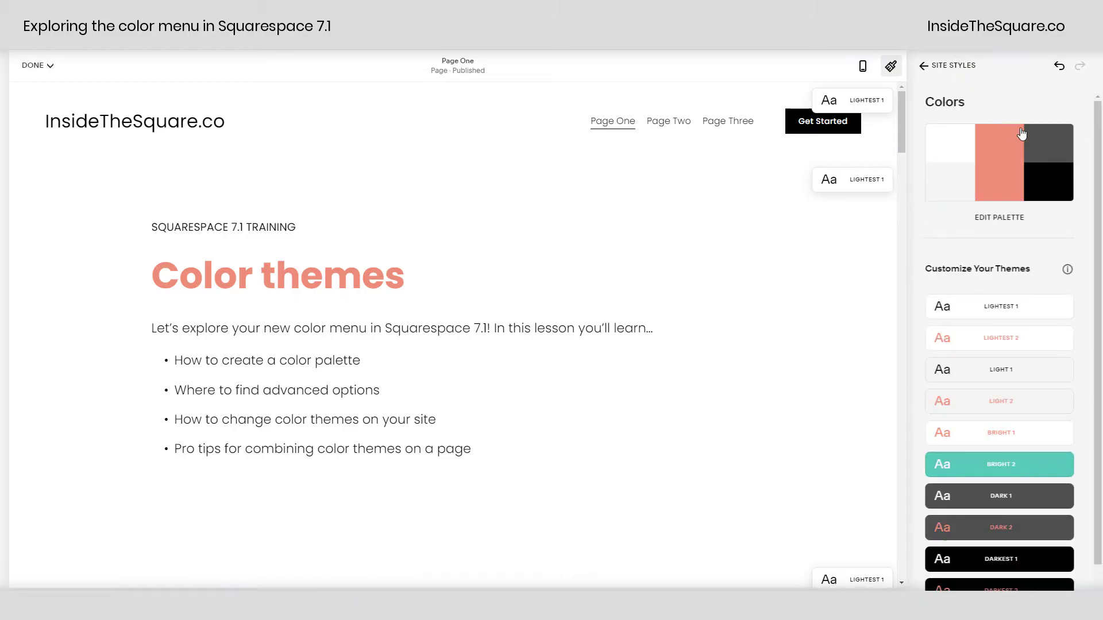
- Switch to editing the Darkest 1 theme and view its header navigation link colours
left_click(1066, 306)
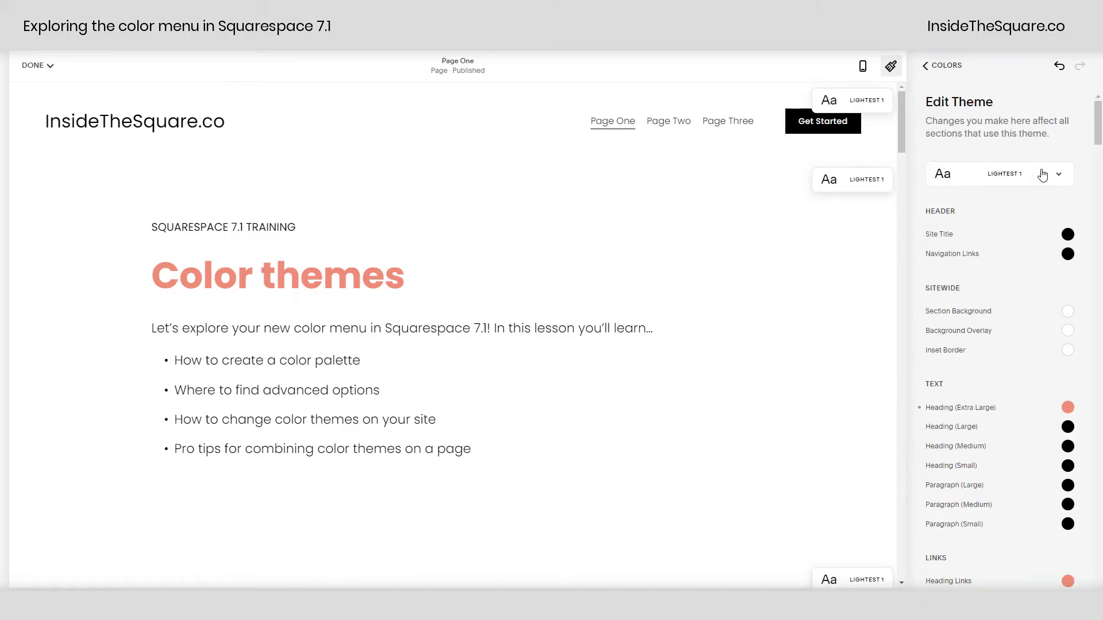
left_click(1037, 182)
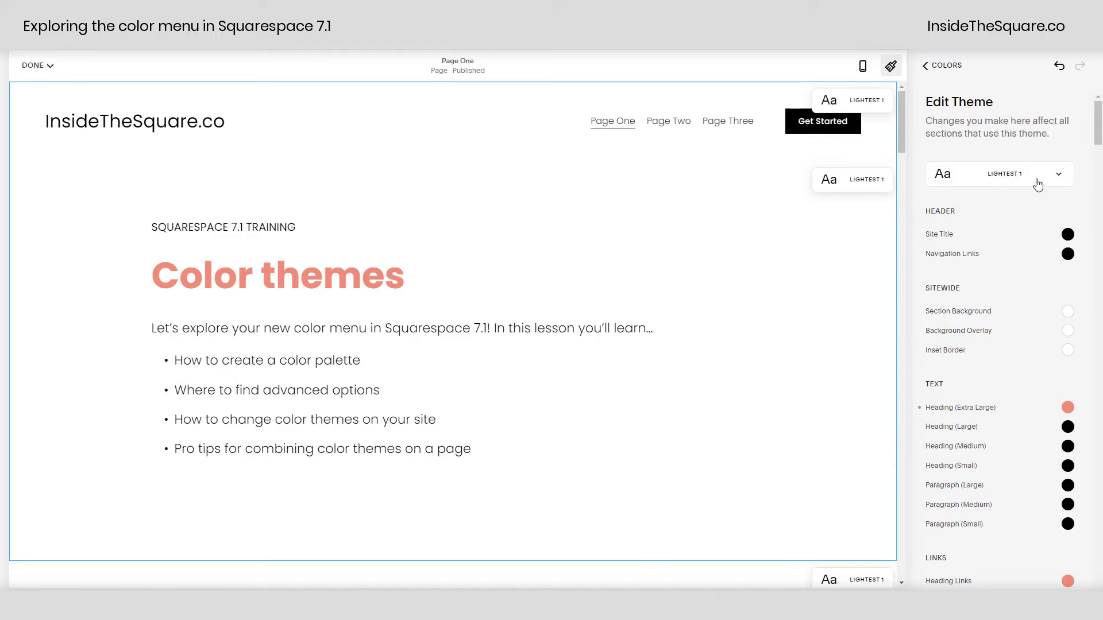
scroll(1022, 362, "down", 2)
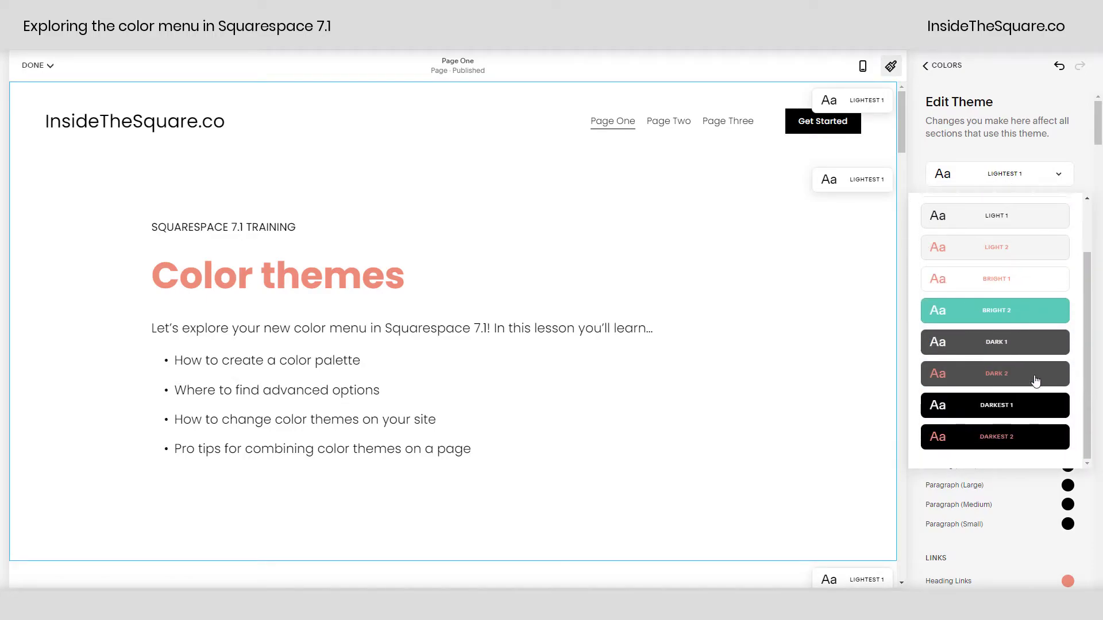
left_click(1044, 412)
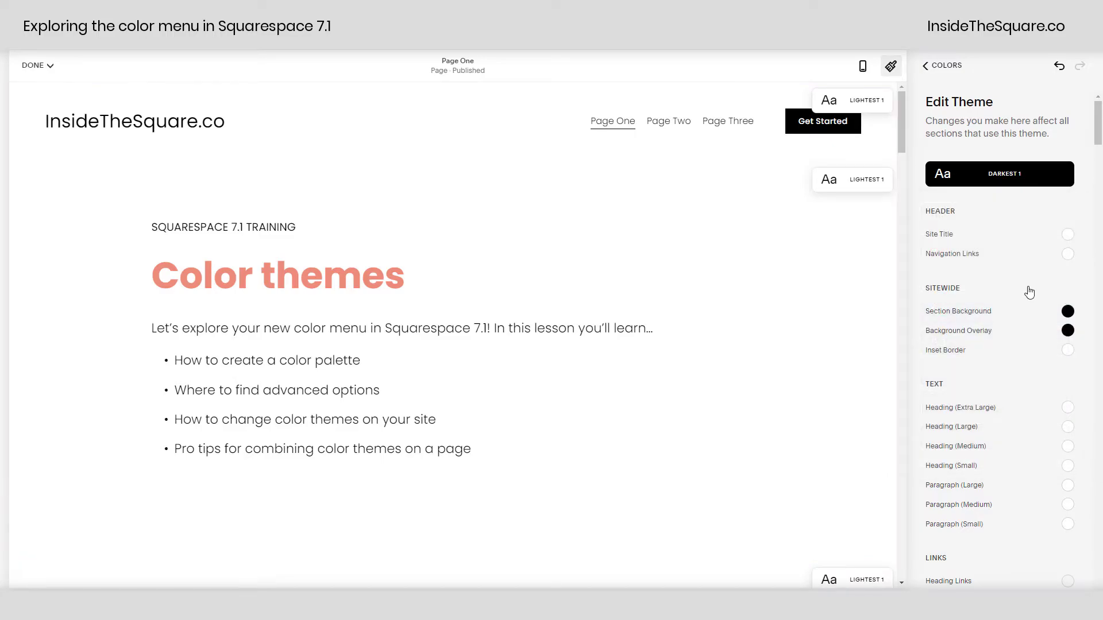
scroll(1028, 292, "down", 7)
scroll(1028, 290, "down", 7)
scroll(1029, 288, "up", 14)
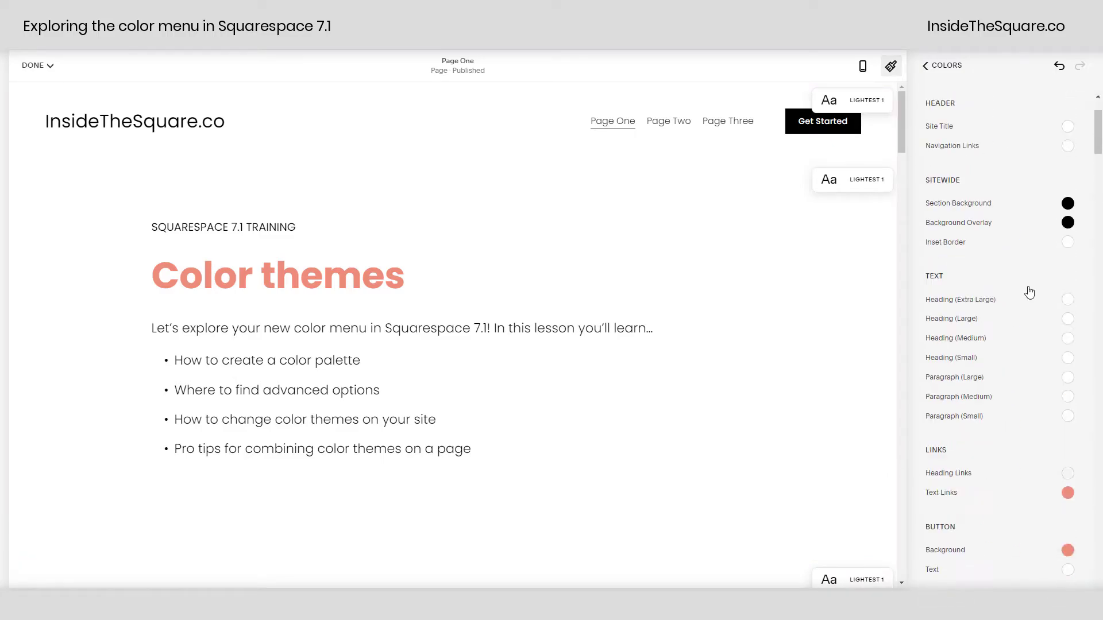
left_click(1068, 254)
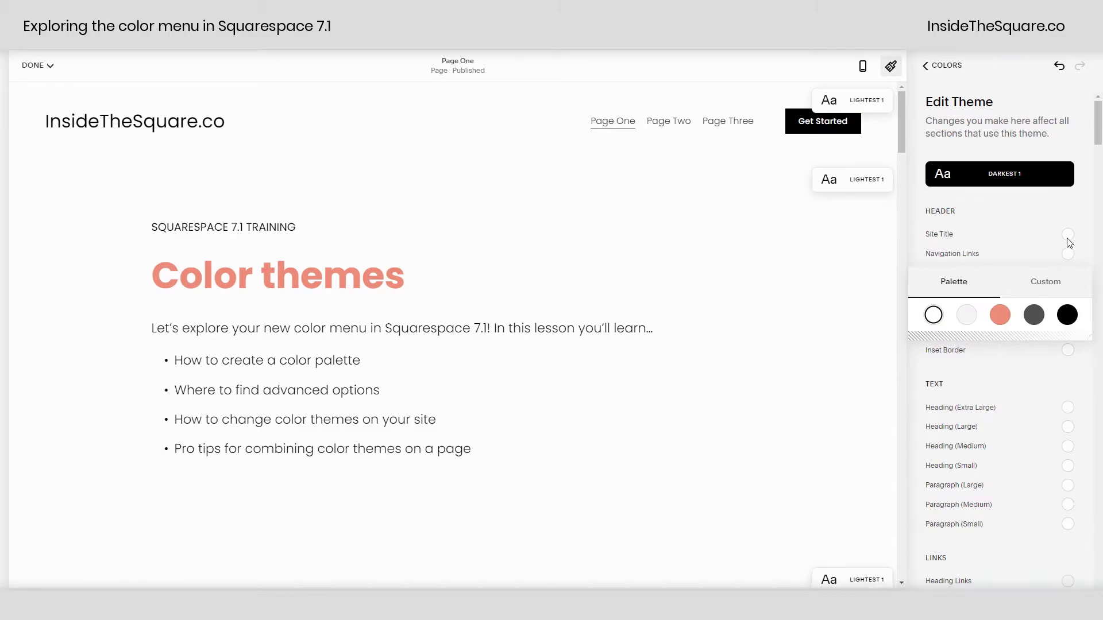
left_click(1078, 217)
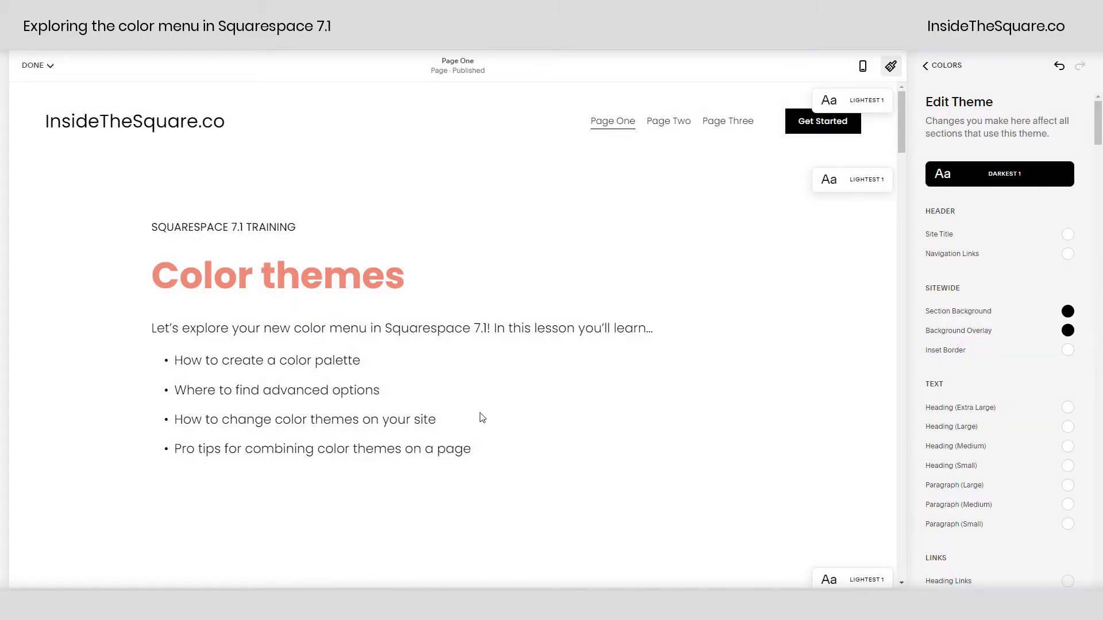
- Leave the Darkest 1 editor and save the colour changes
left_click(200, 416)
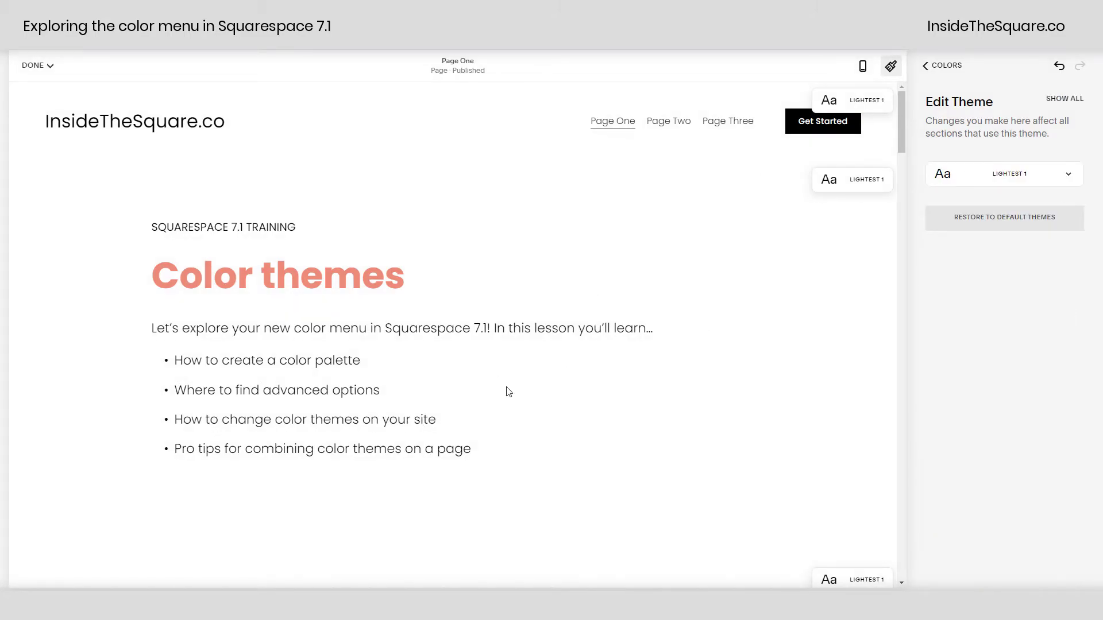
left_click(35, 66)
left_click(47, 92)
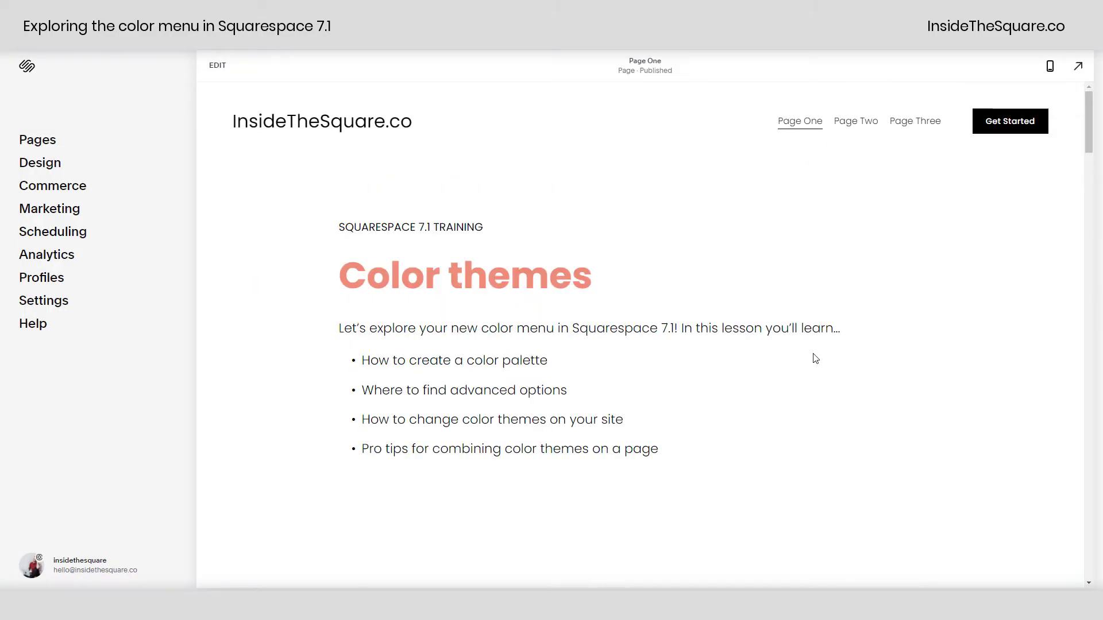
- Give the 'Make it stand out.' section the Dark 1 colour theme
left_click(221, 66)
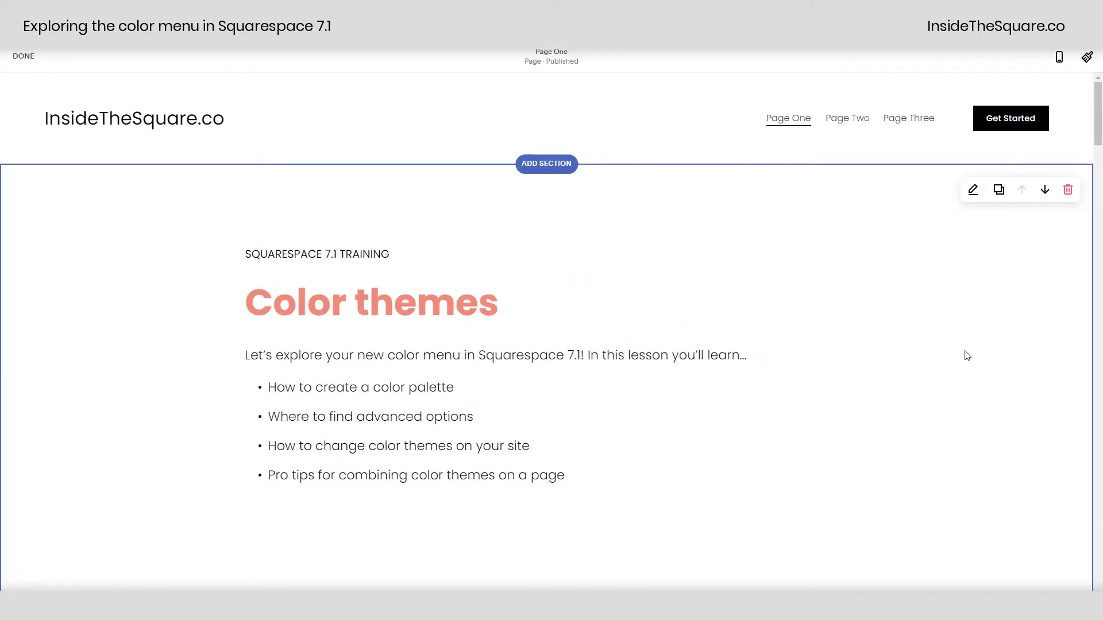
scroll(963, 354, "down", 10)
scroll(962, 348, "down", 10)
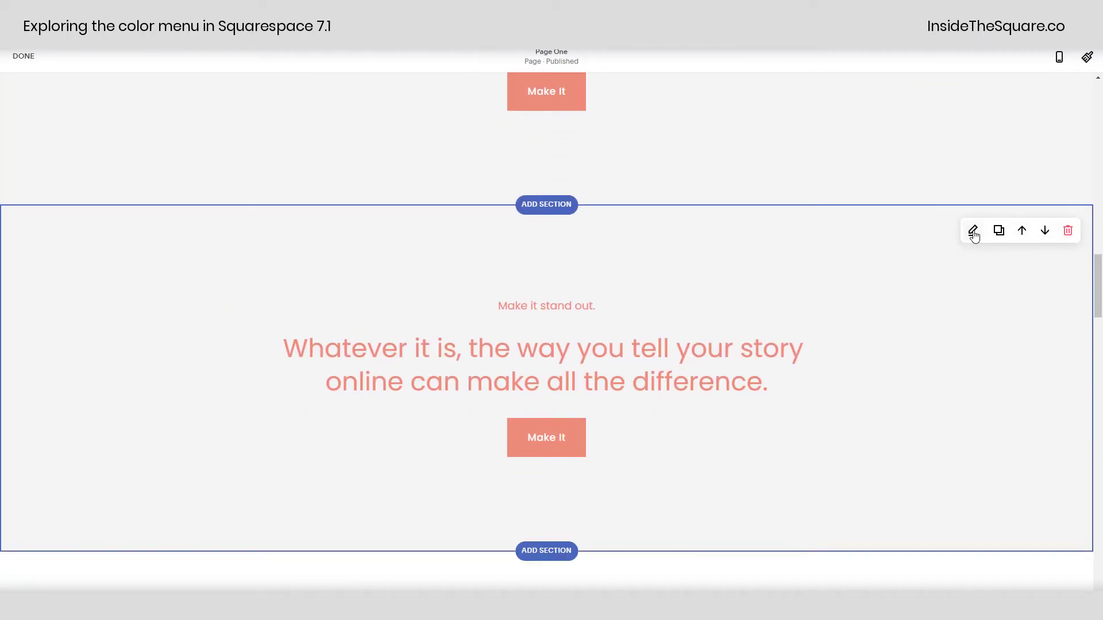
left_click(973, 230)
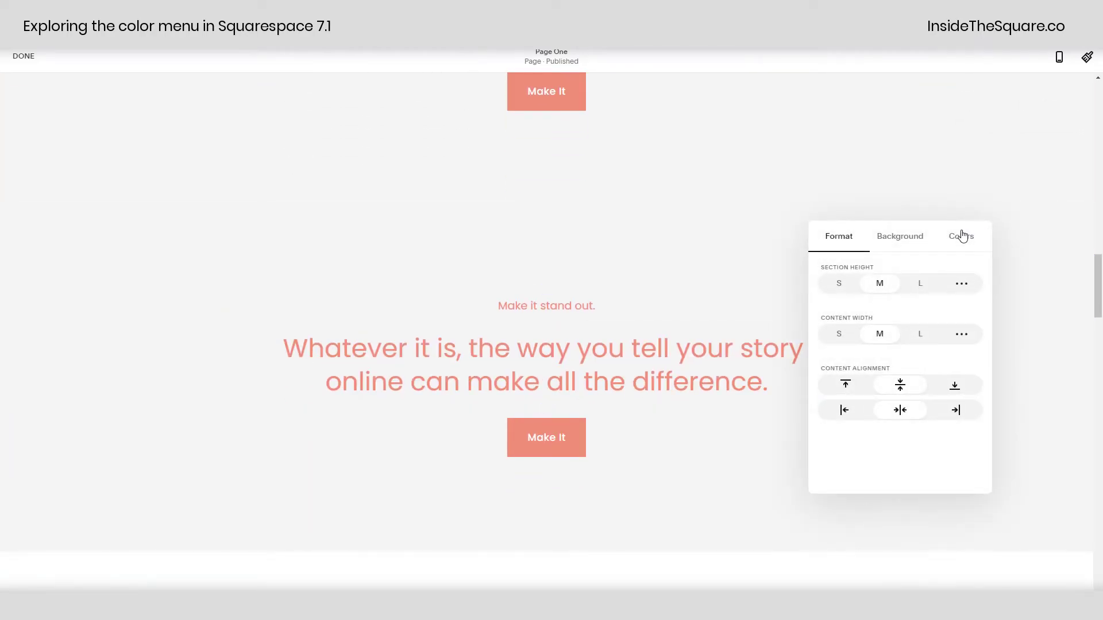
left_click(962, 236)
scroll(947, 359, "down", 3)
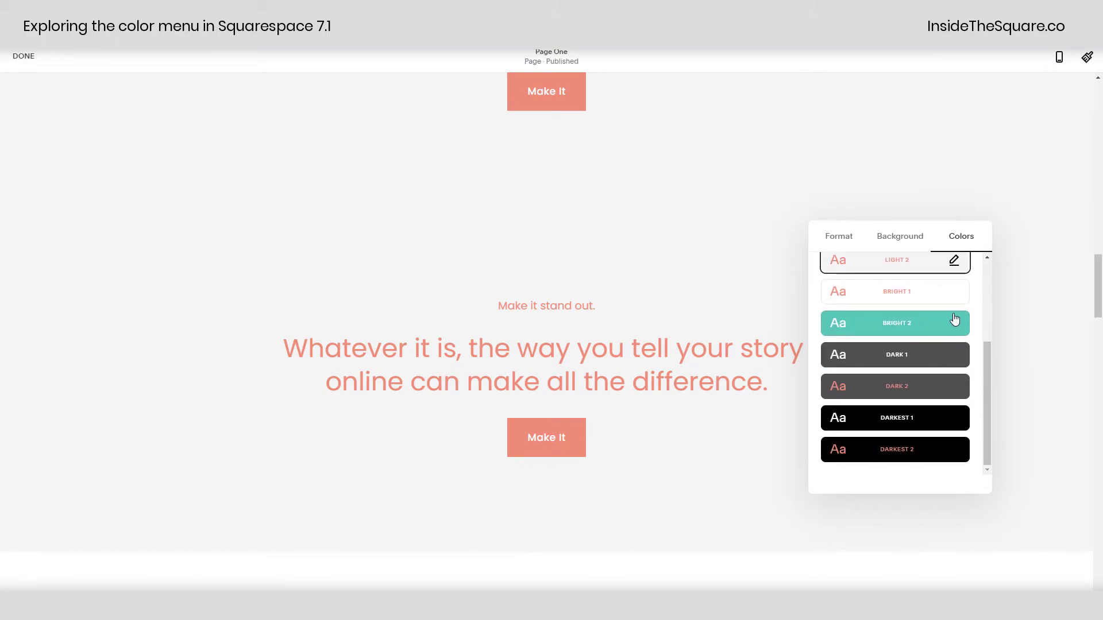
left_click(941, 360)
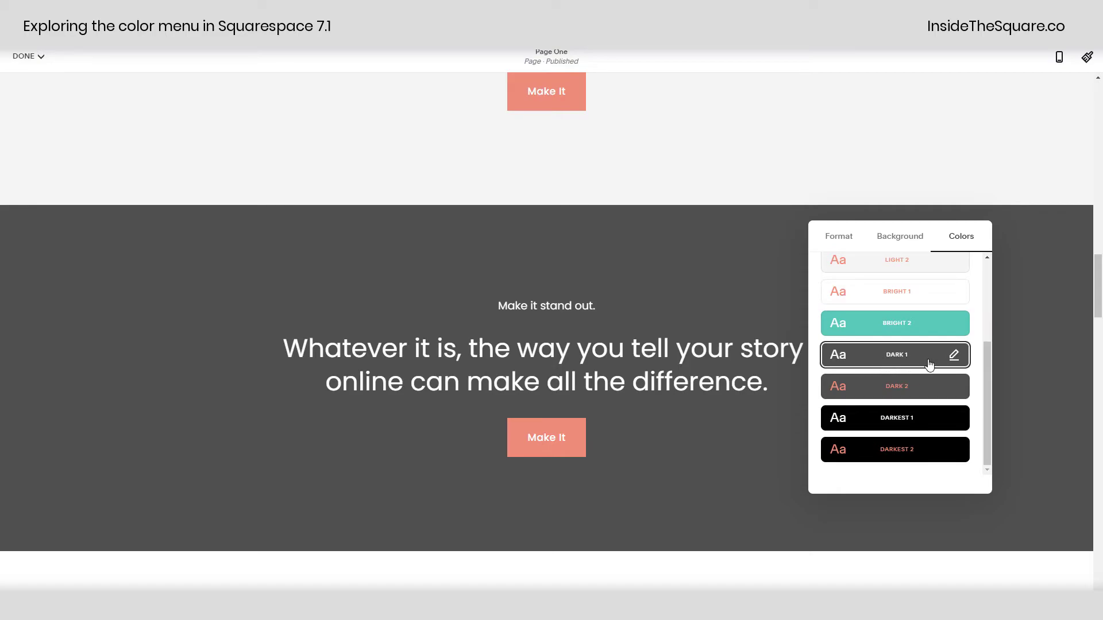
left_click(1036, 318)
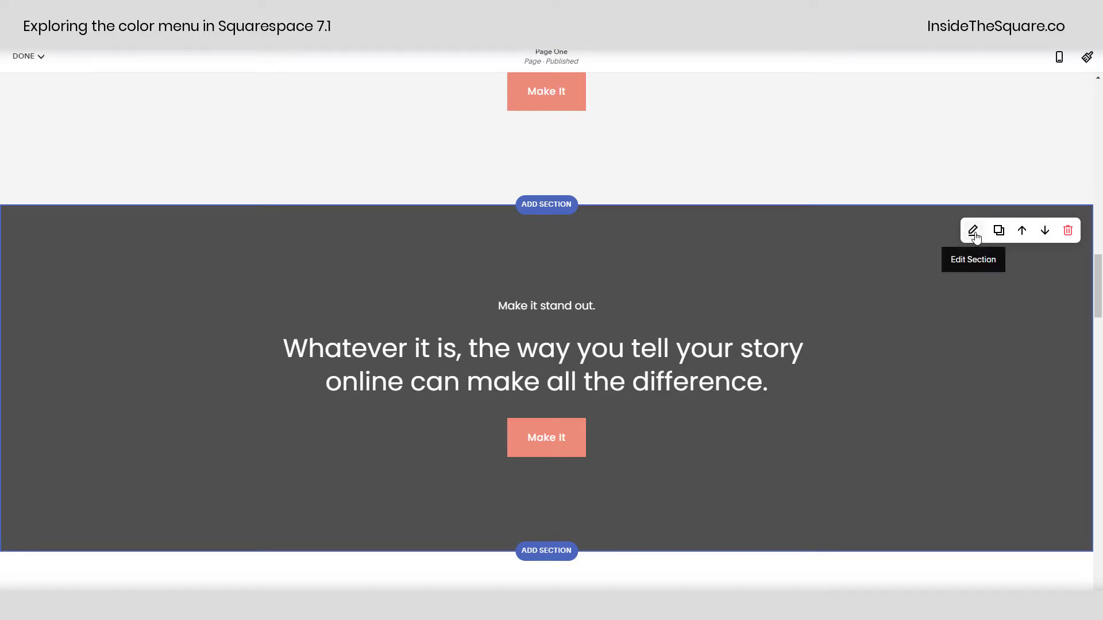
- Review the Light One section's colour theme options without changing them
scroll(977, 235, "up", 1)
scroll(976, 237, "up", 5)
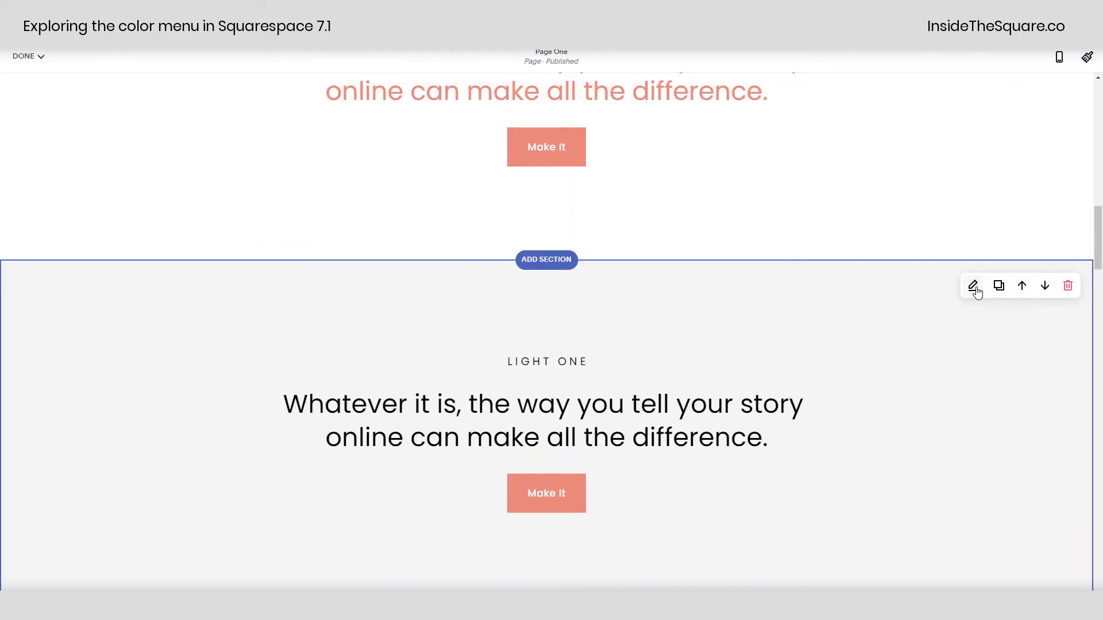
left_click(975, 286)
left_click(969, 303)
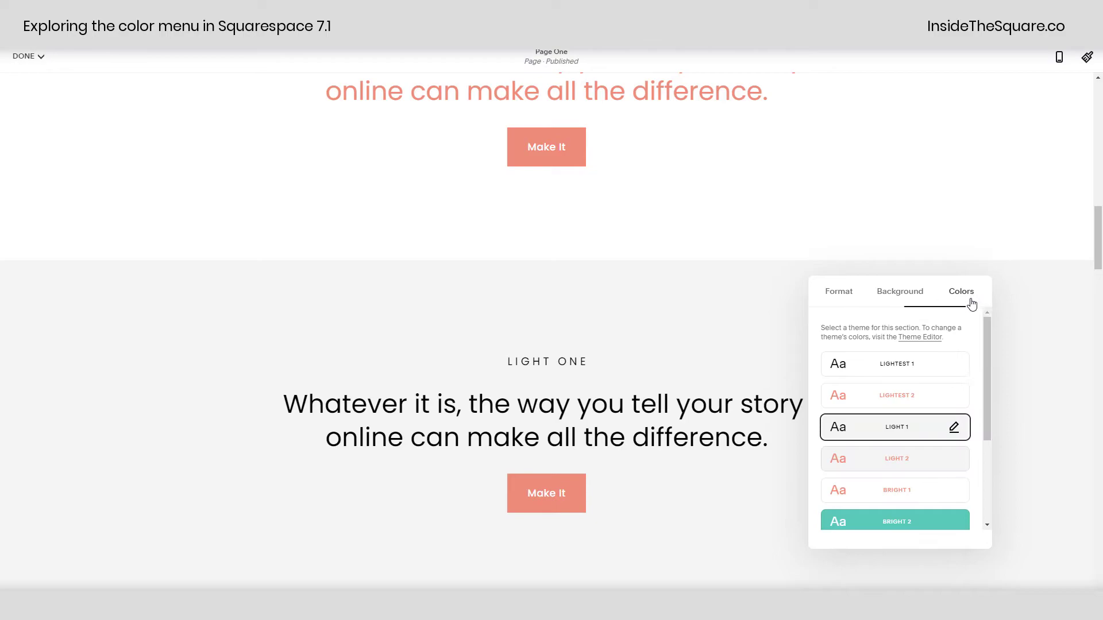
scroll(965, 443, "down", 3)
scroll(950, 413, "up", 3)
scroll(960, 402, "down", 3)
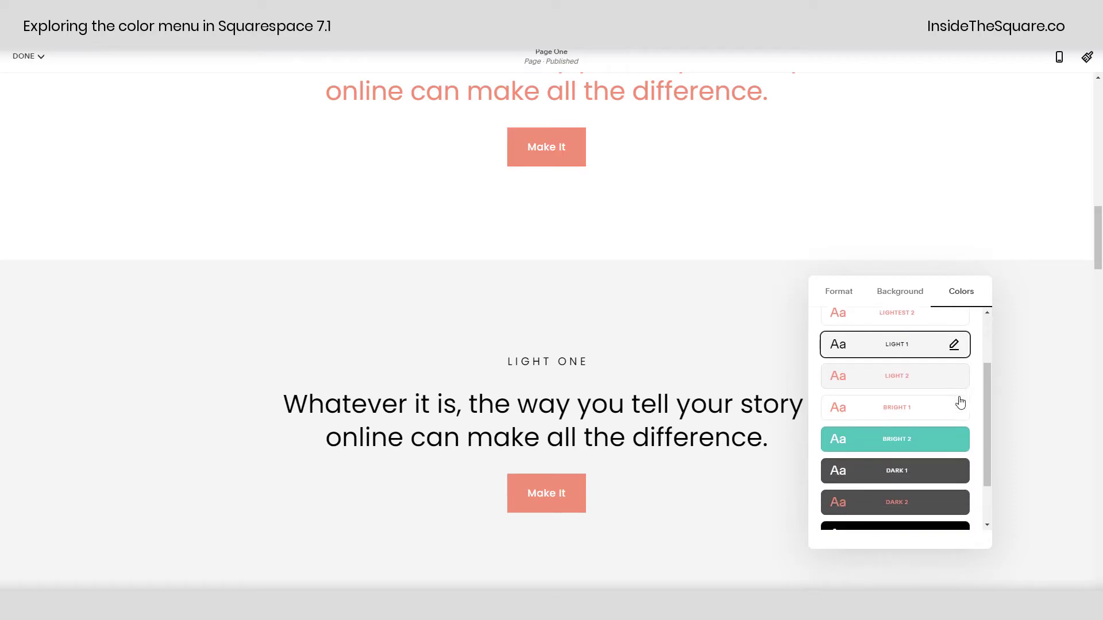
left_click(1037, 359)
scroll(990, 345, "up", 15)
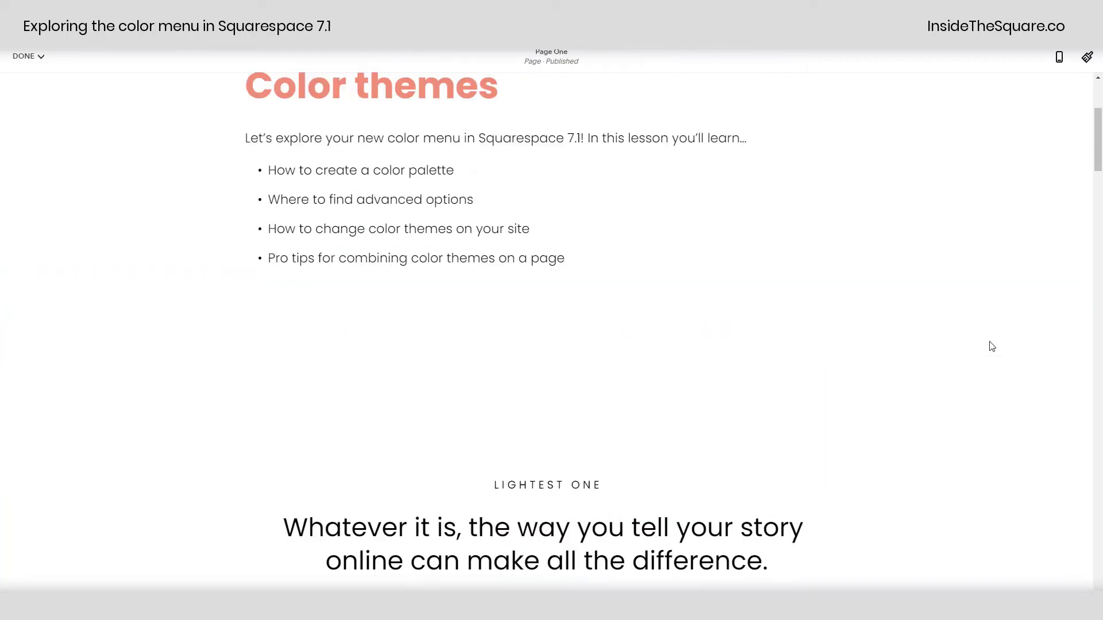
- Turn off header transparency and try the Light 1 theme on the site header
mouse_move(889, 143)
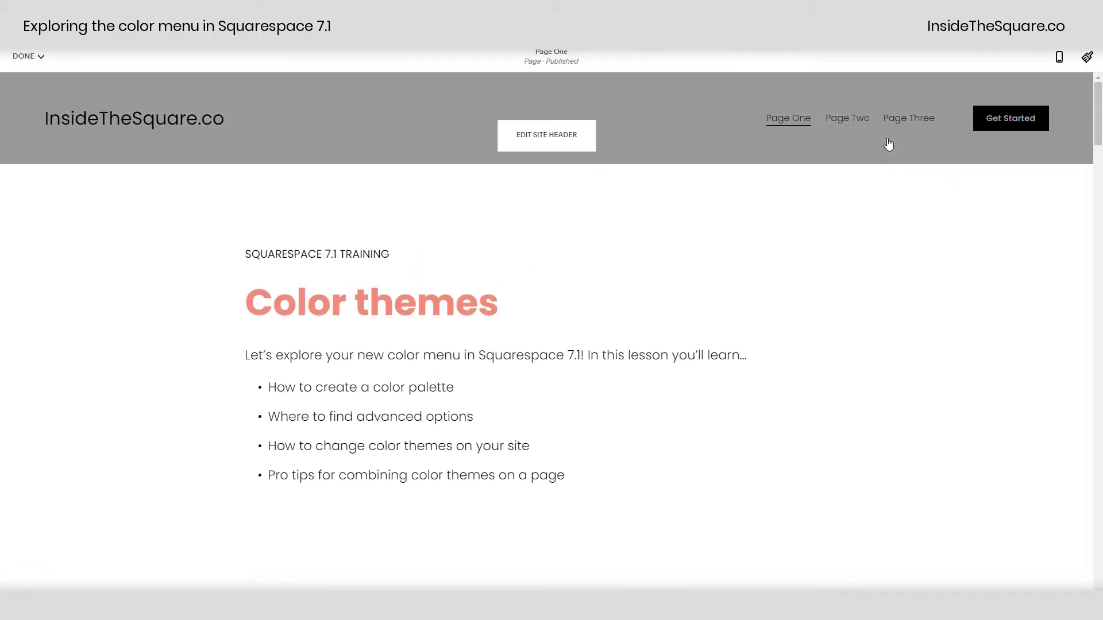
left_click(533, 130)
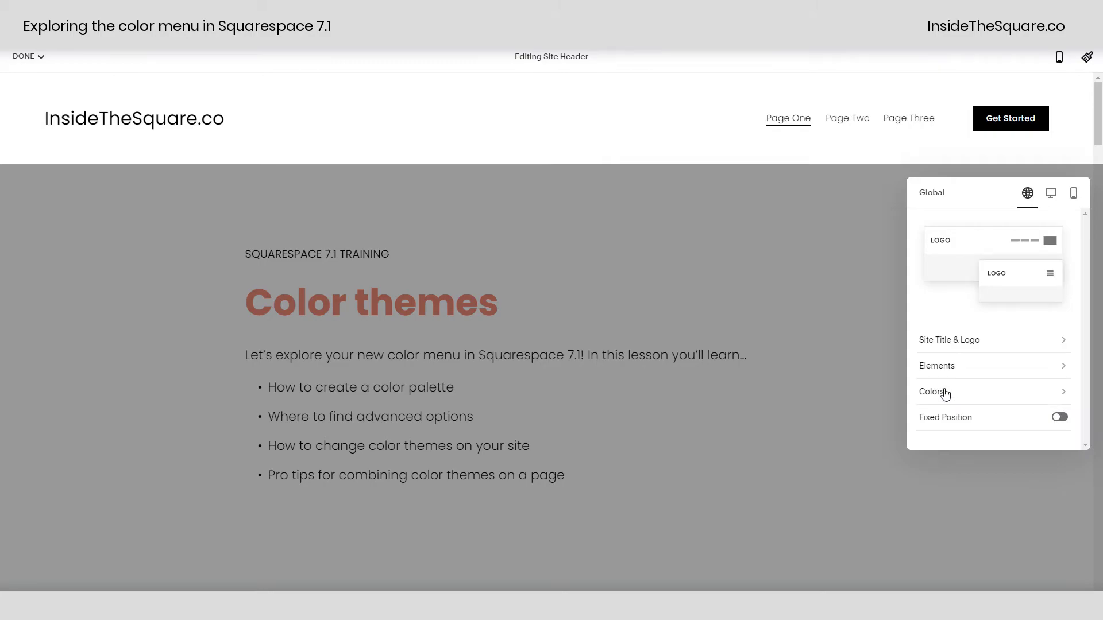
left_click(933, 395)
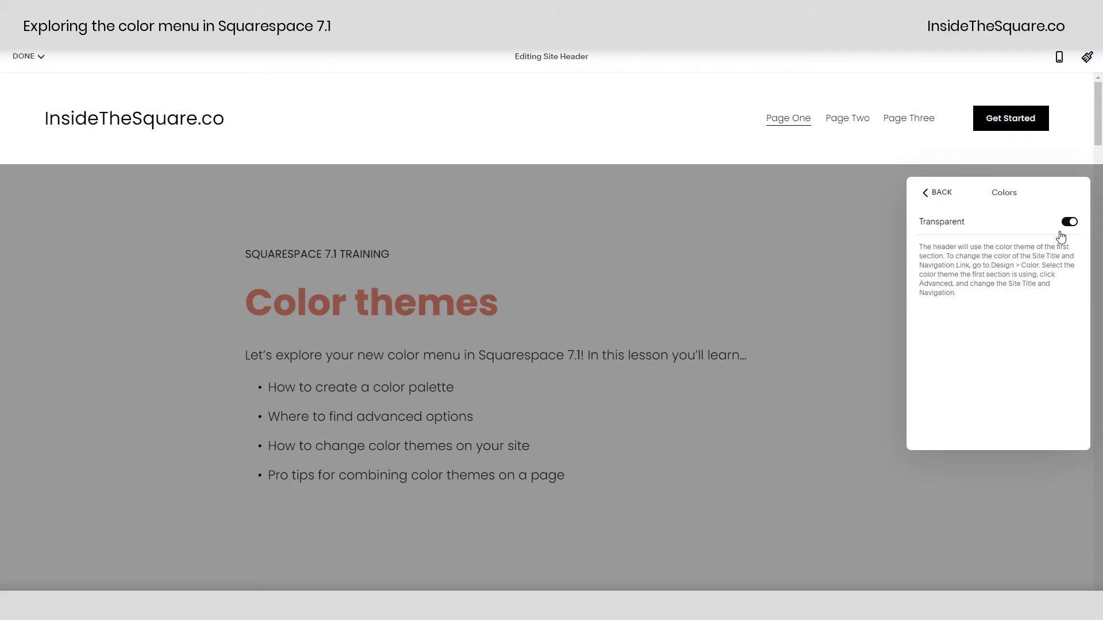
left_click_drag(921, 250, 951, 254)
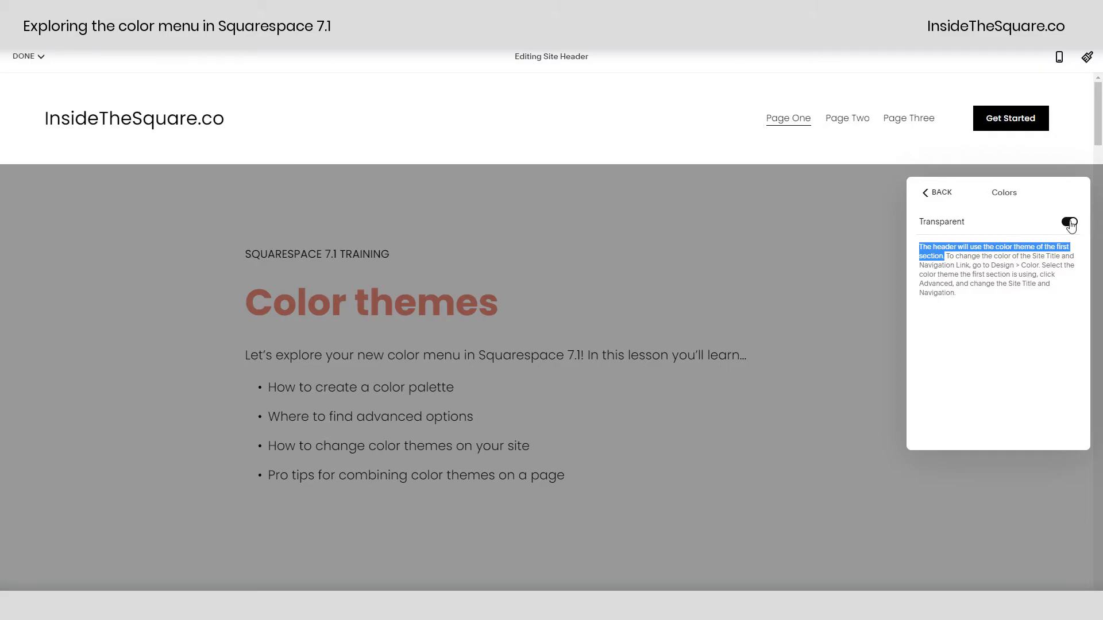
left_click(1061, 270)
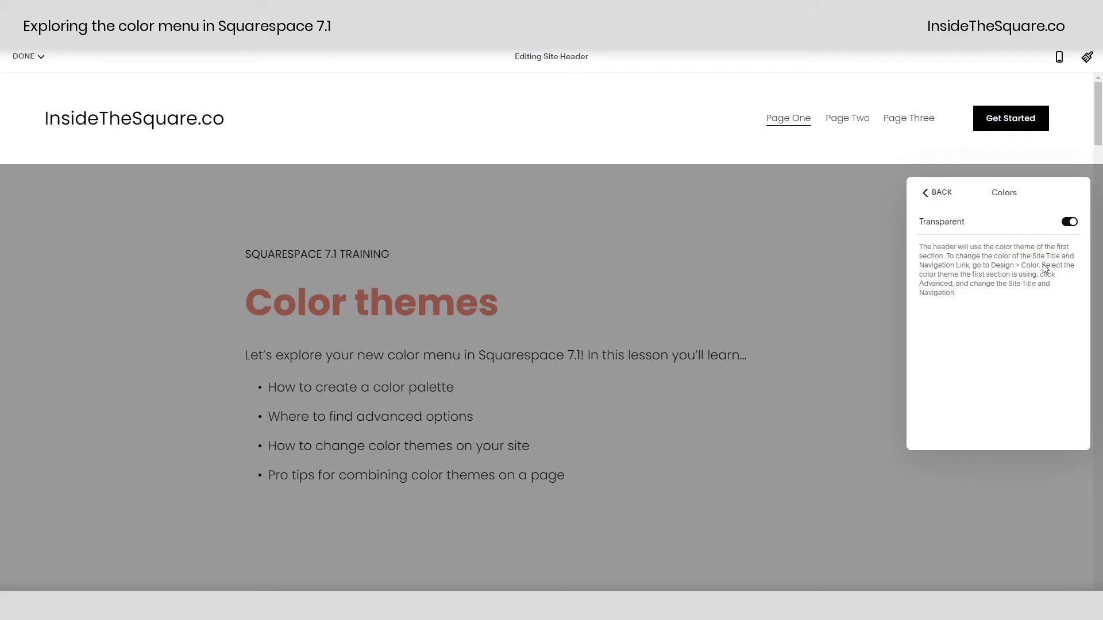
left_click(1069, 222)
scroll(1073, 263, "down", 4)
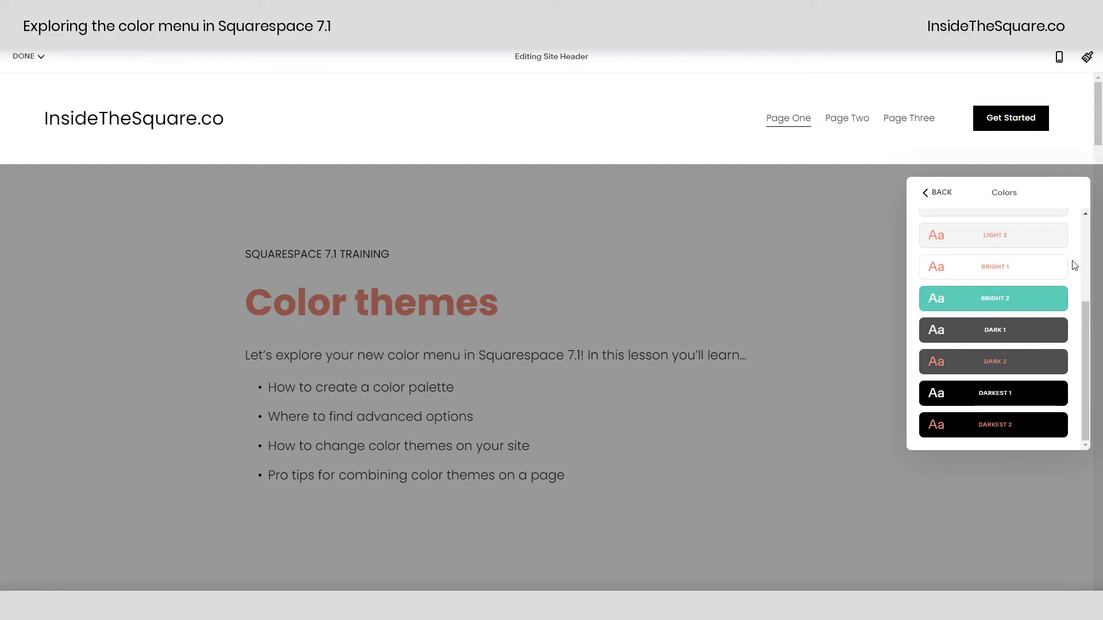
scroll(1071, 263, "up", 4)
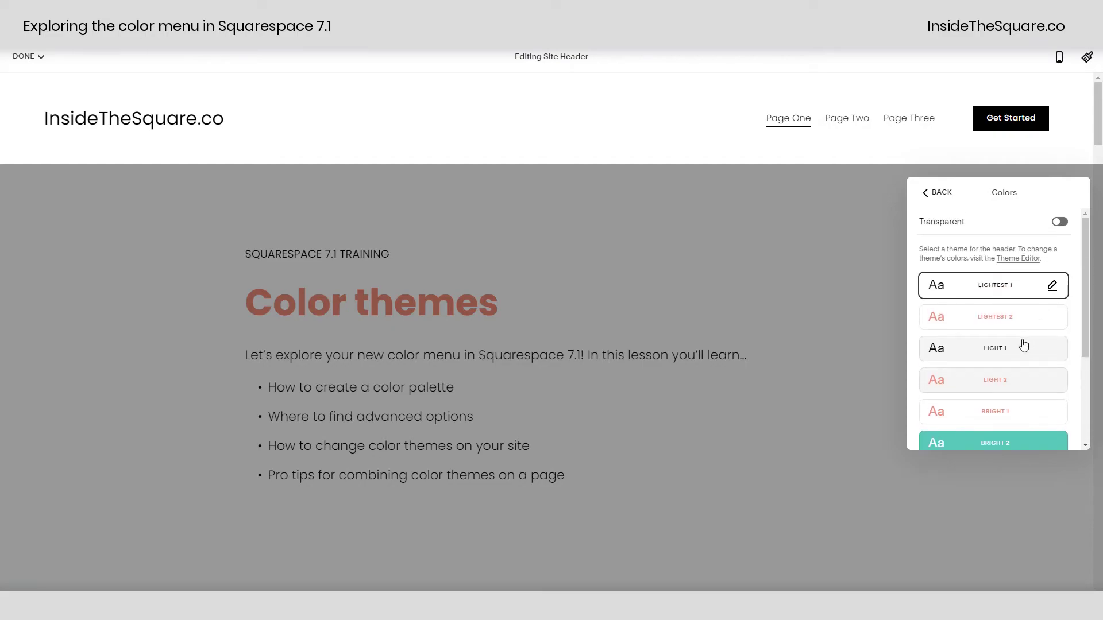
left_click(1023, 347)
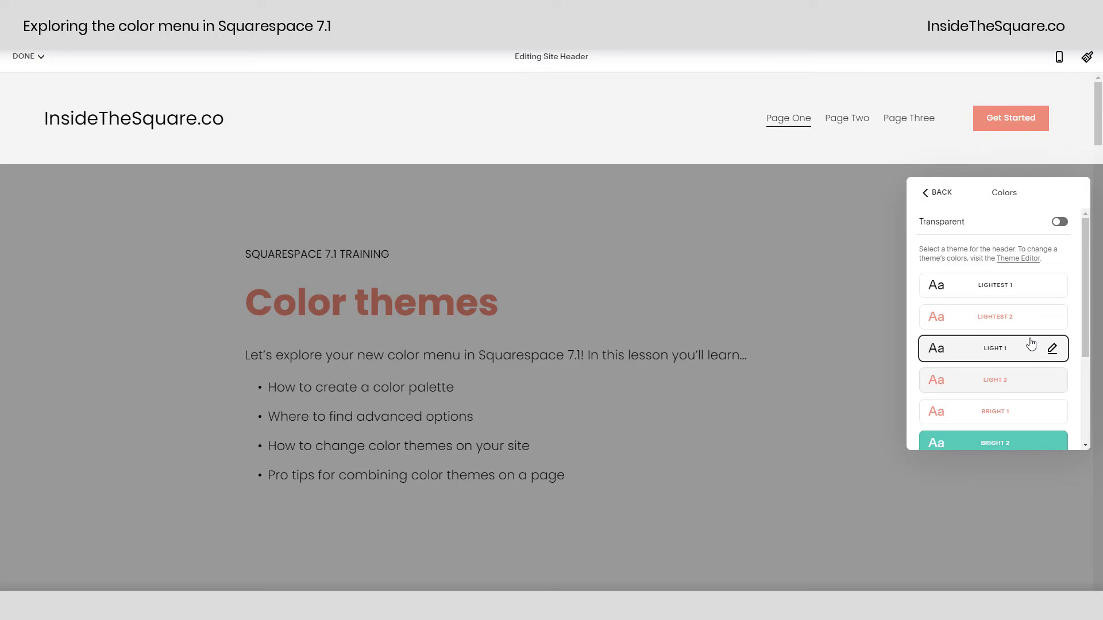
- Toggle header transparency on and off again, then finish header editing
left_click(1061, 224)
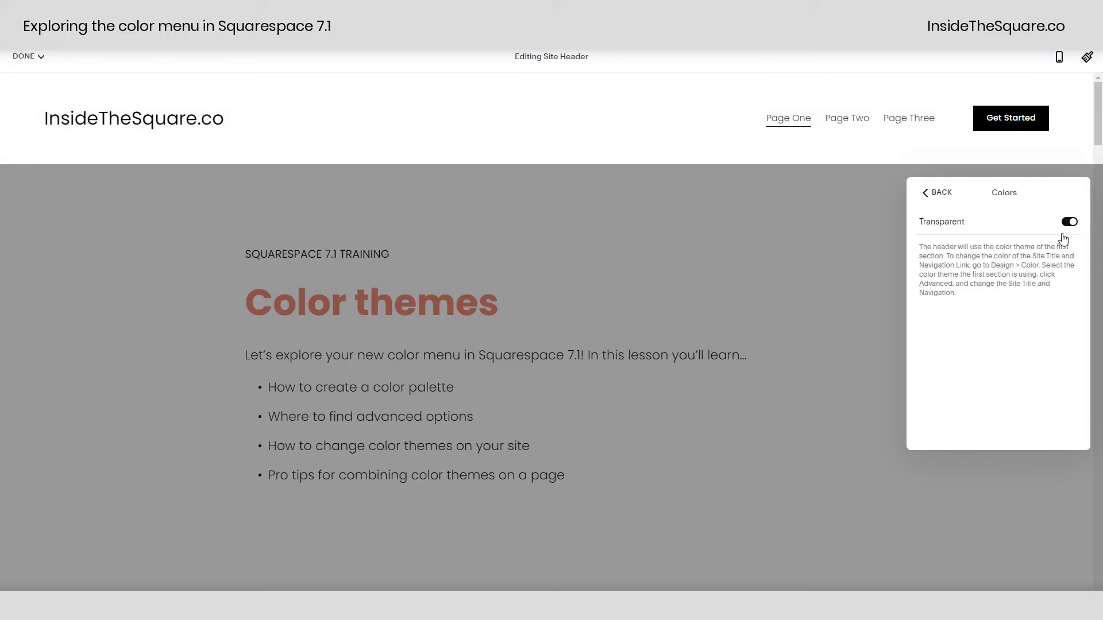
left_click(1071, 224)
scroll(1046, 317, "down", 3)
scroll(1046, 314, "up", 3)
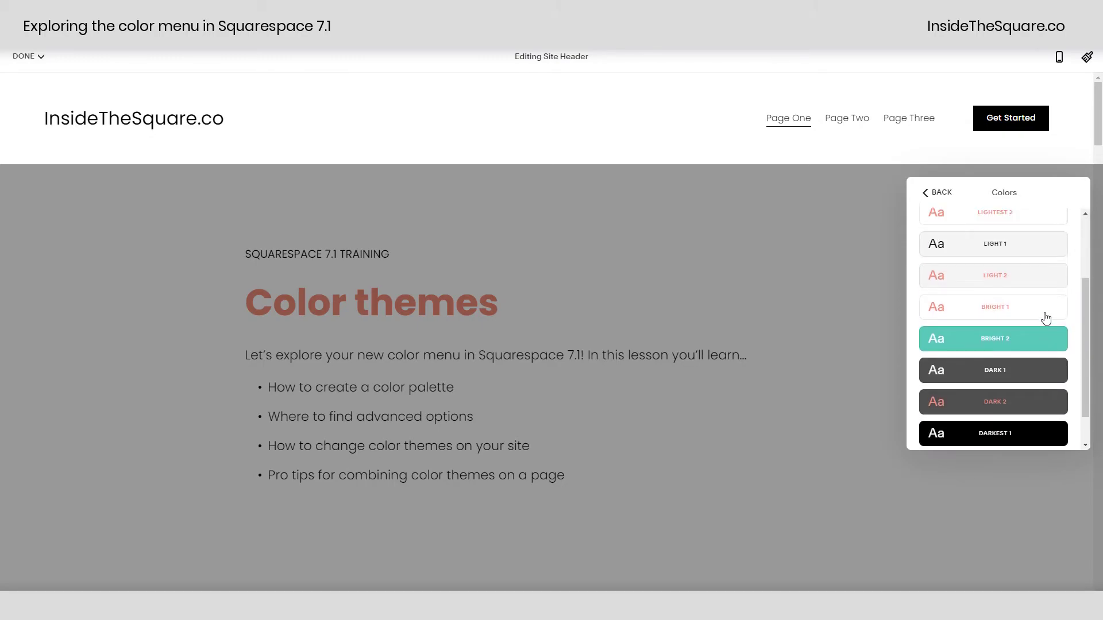
left_click(941, 195)
left_click(759, 228)
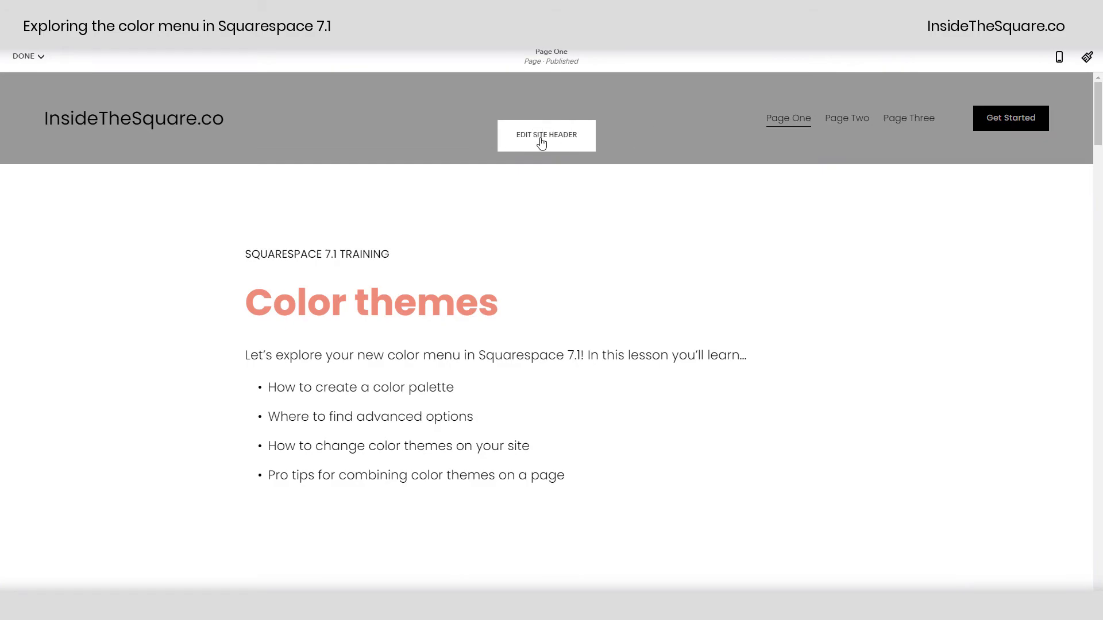
- Try the Bright 2 header theme, restore transparency, and leave header editing
left_click(544, 135)
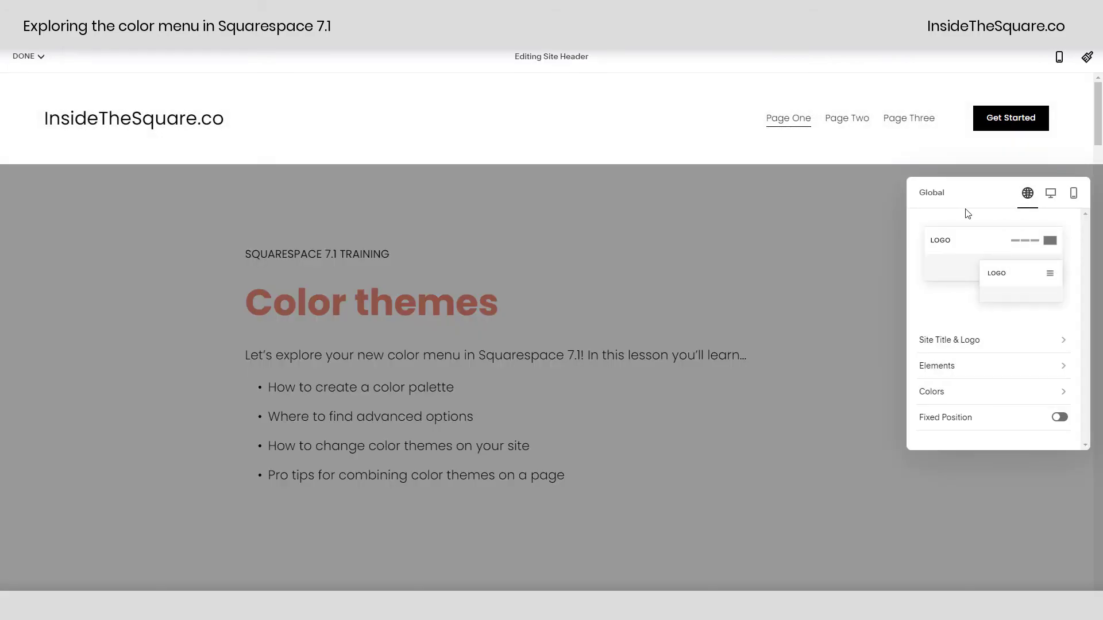
left_click(935, 397)
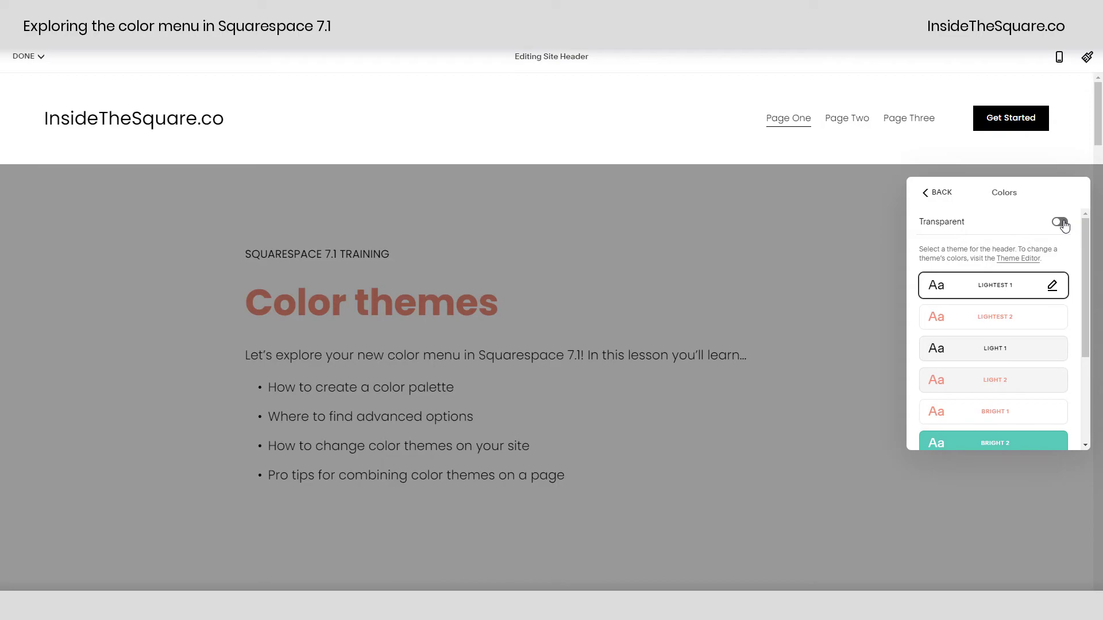
left_click(1061, 223)
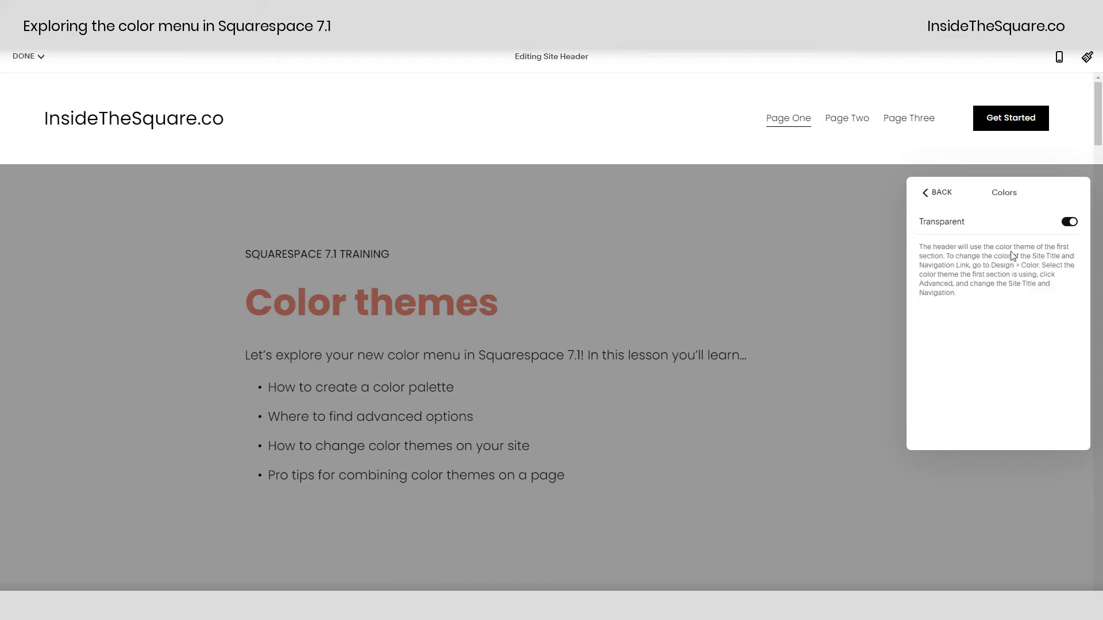
left_click_drag(921, 249, 944, 257)
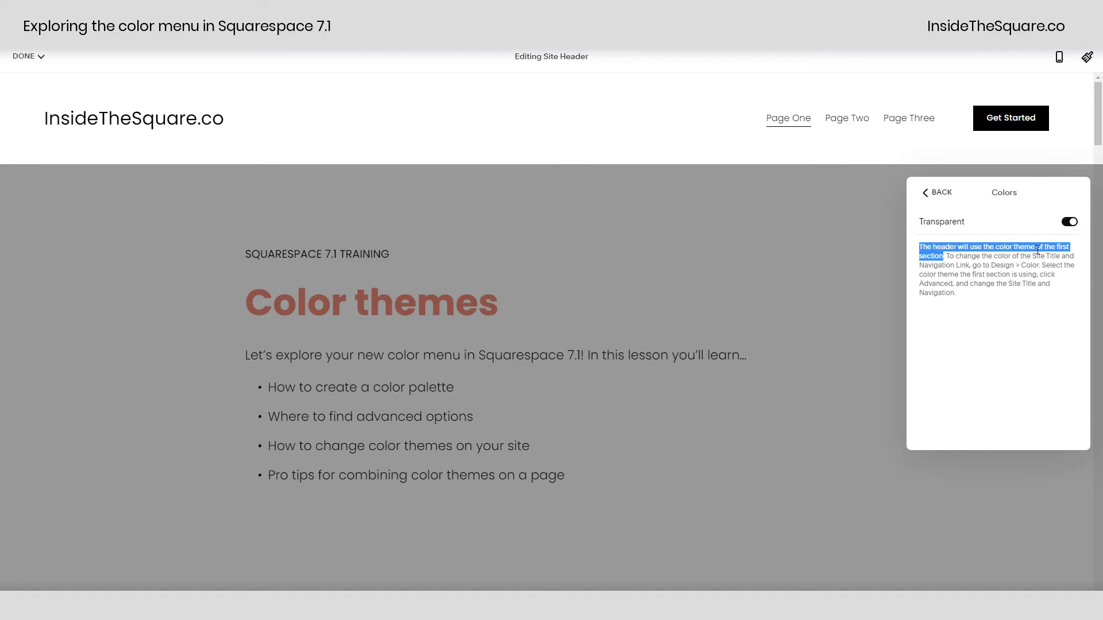
left_click(1069, 224)
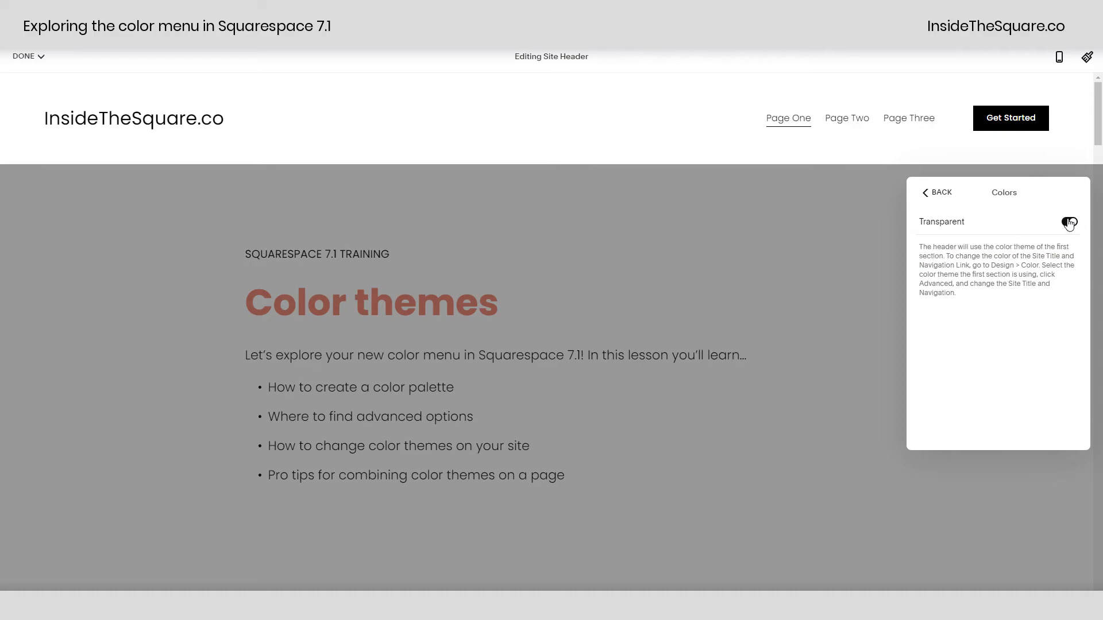
left_click(1068, 223)
scroll(1069, 299, "down", 3)
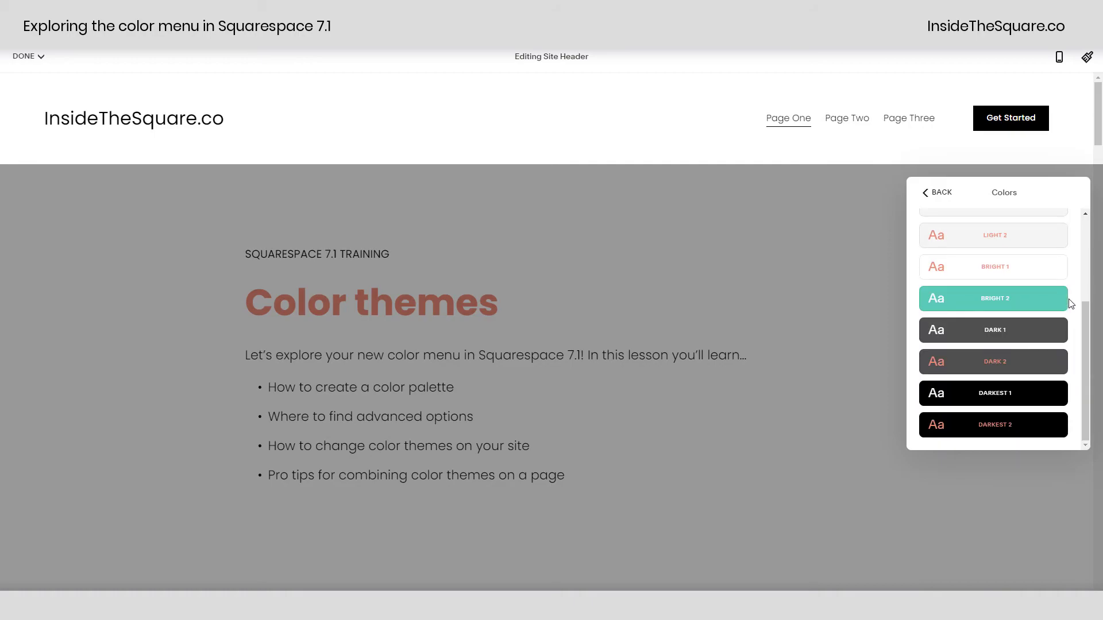
left_click(1025, 304)
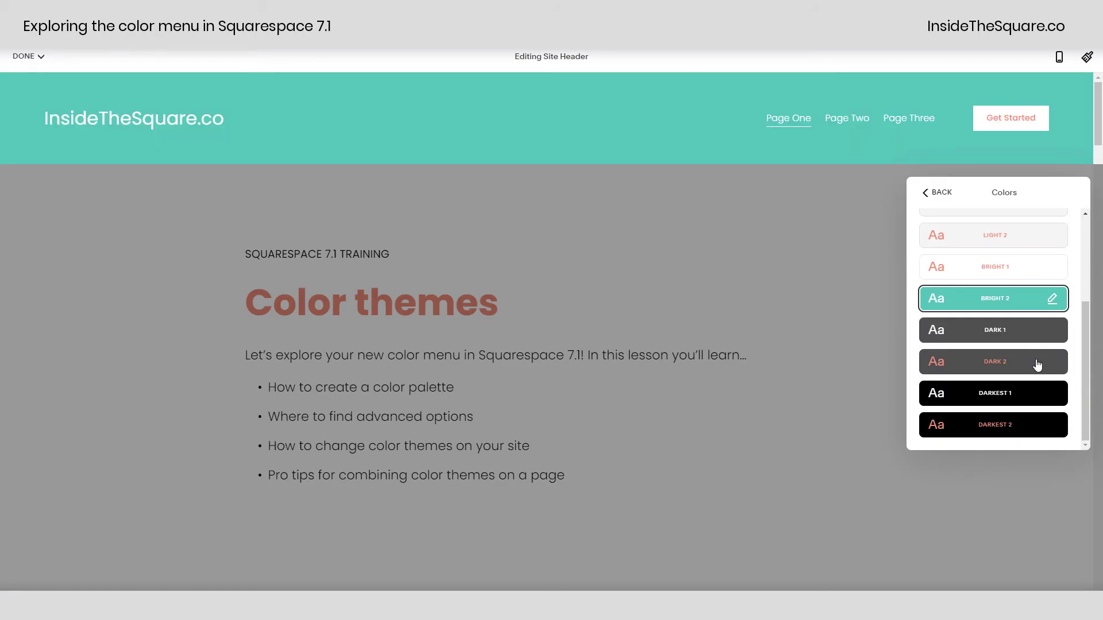
scroll(1028, 274, "up", 3)
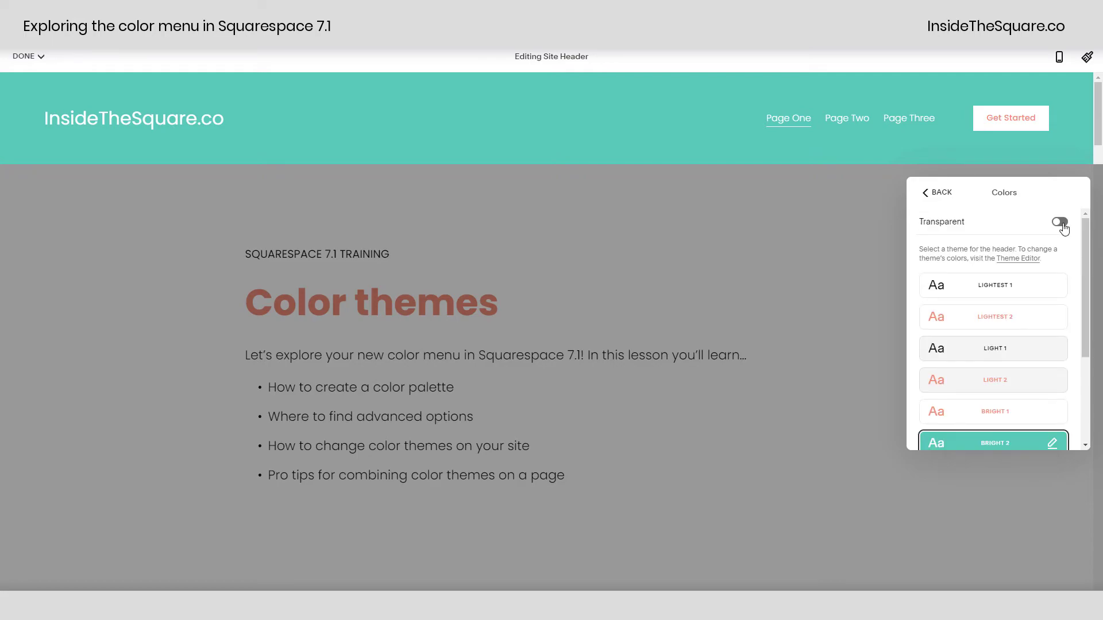
left_click(1060, 223)
left_click(624, 248)
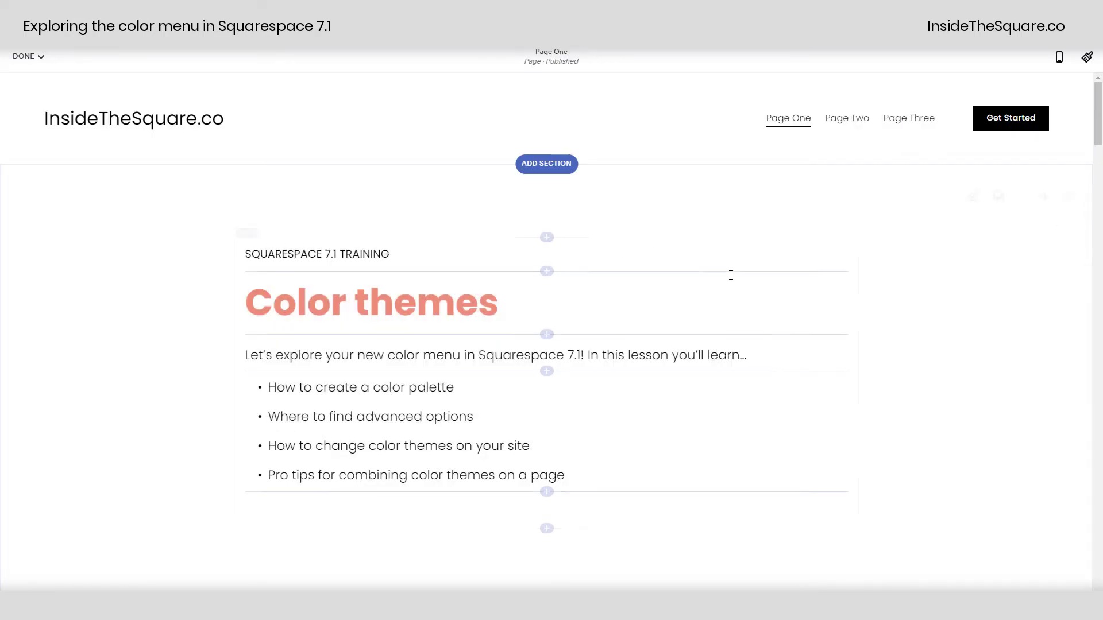
- Save Page One, scroll through its Light One to Darkest sections, then reopen editing
left_click(40, 57)
left_click(40, 83)
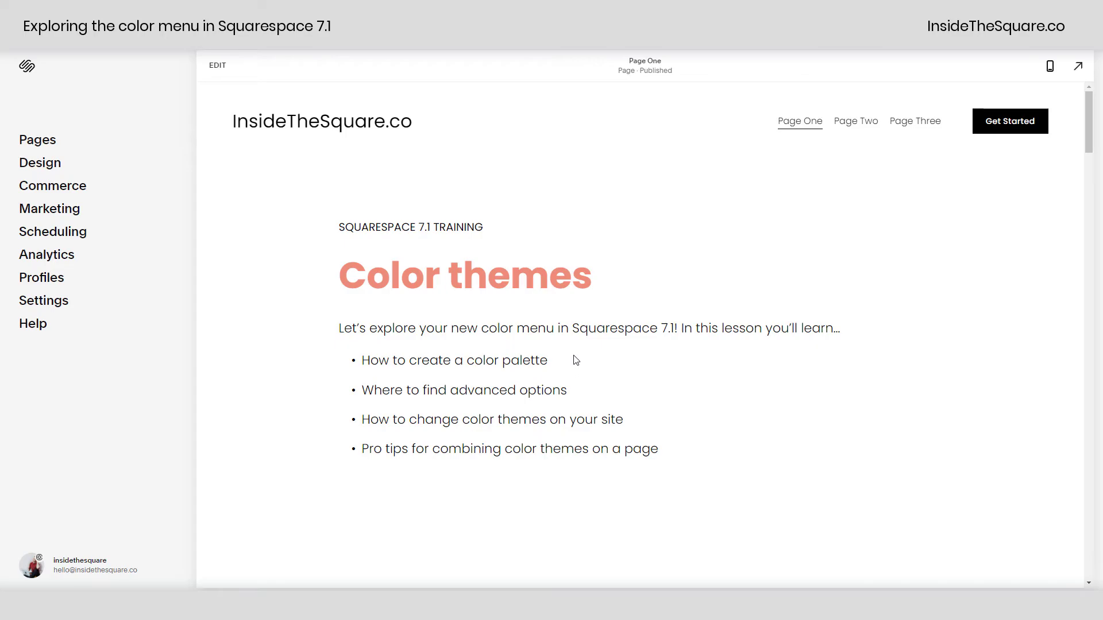
scroll(575, 360, "down", 10)
scroll(575, 356, "down", 15)
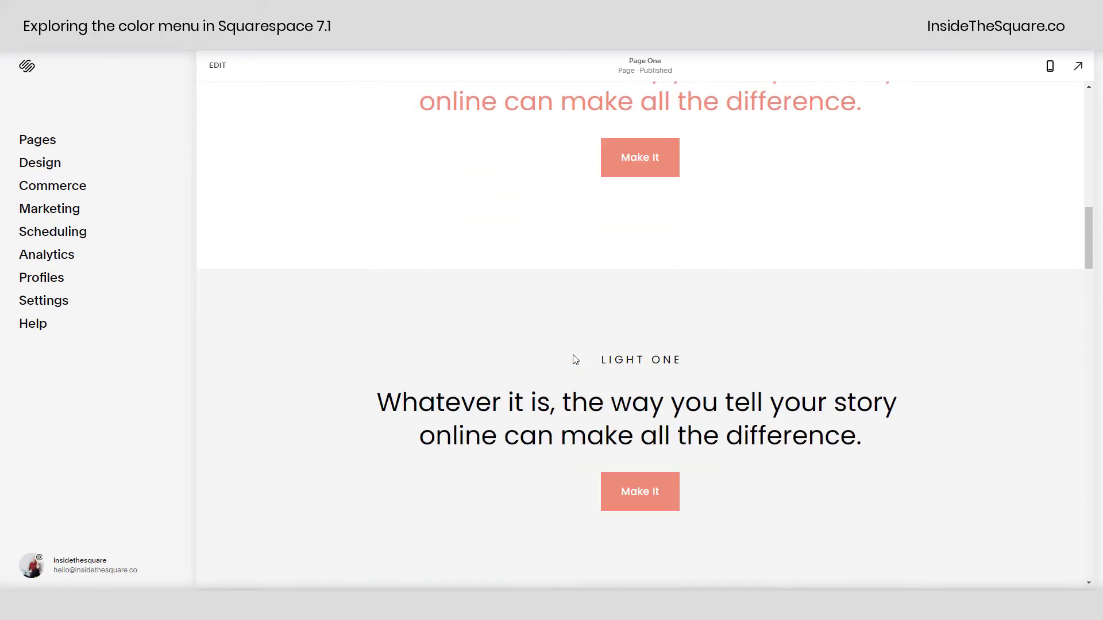
scroll(571, 350, "down", 15)
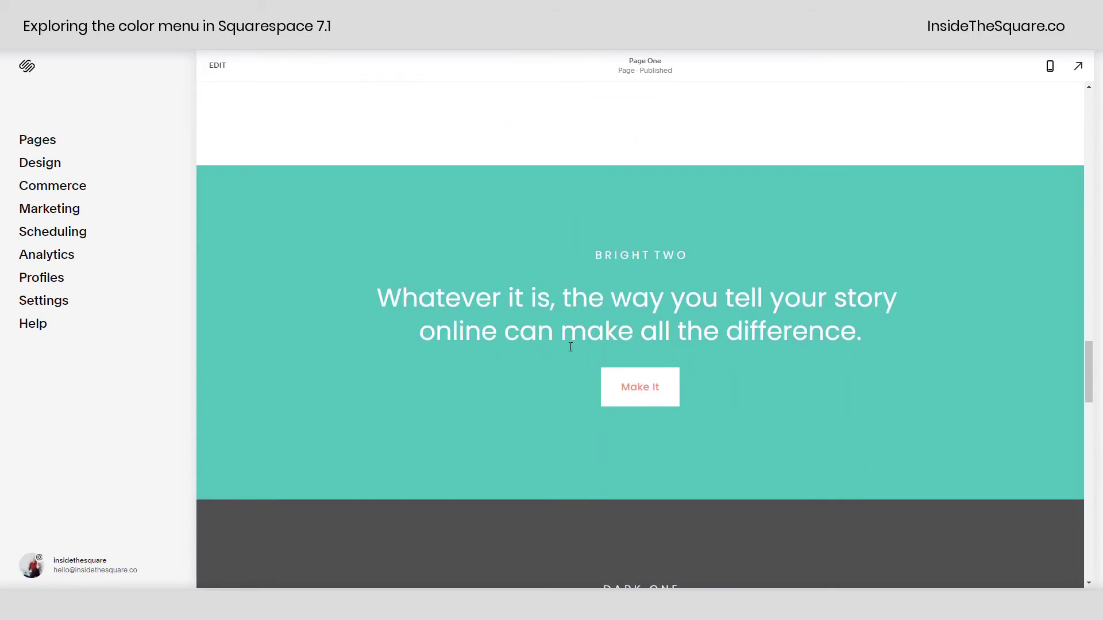
scroll(570, 348, "down", 10)
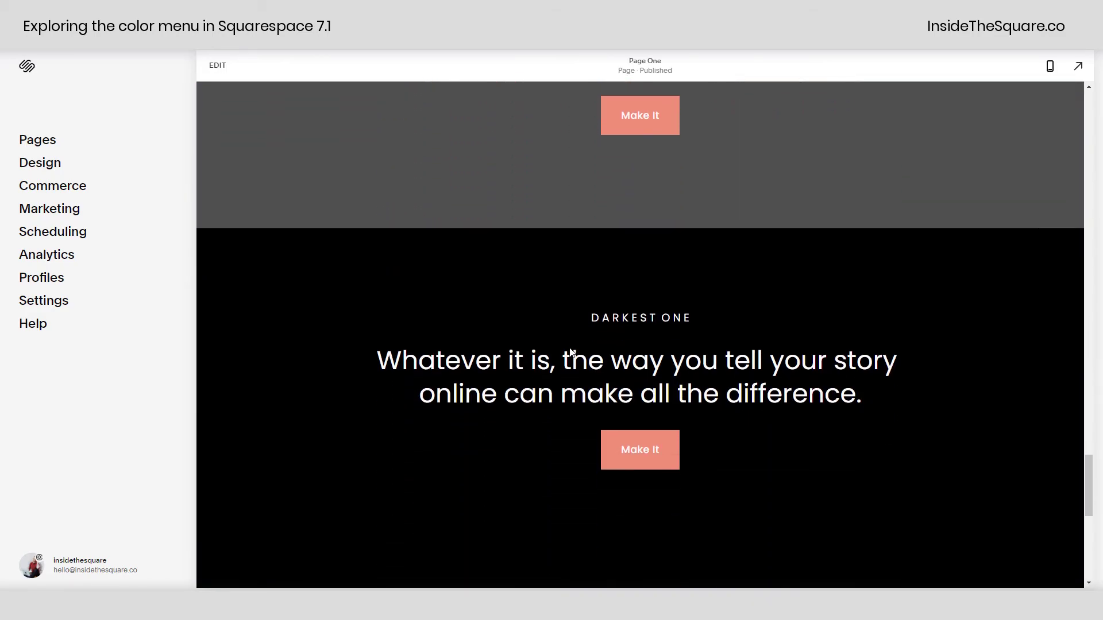
scroll(560, 360, "up", 9)
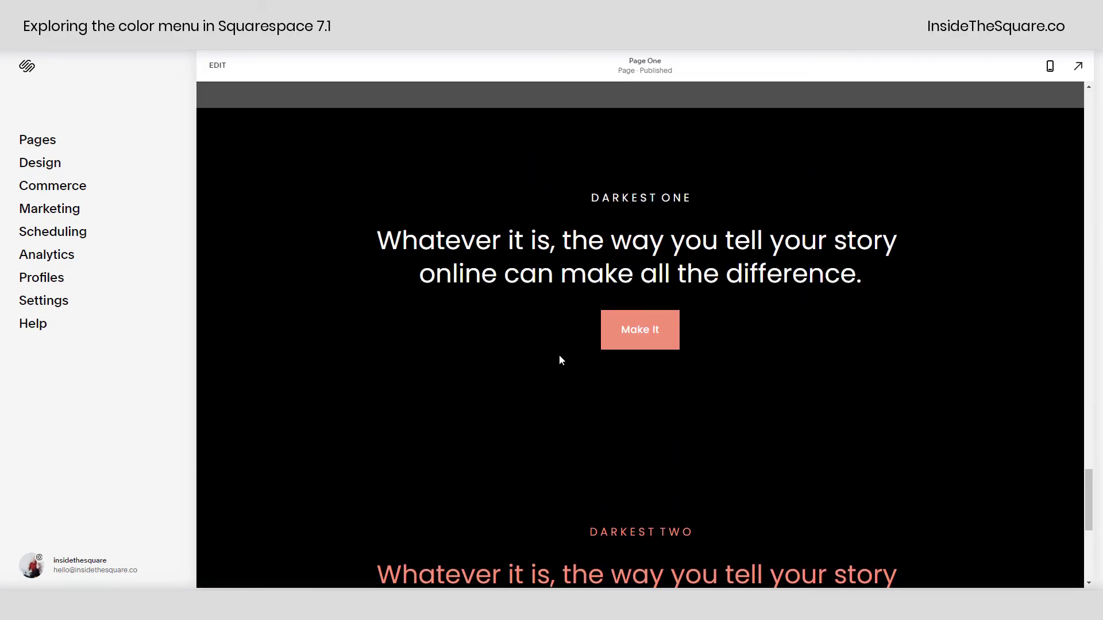
scroll(561, 359, "down", 3)
scroll(563, 356, "down", 1)
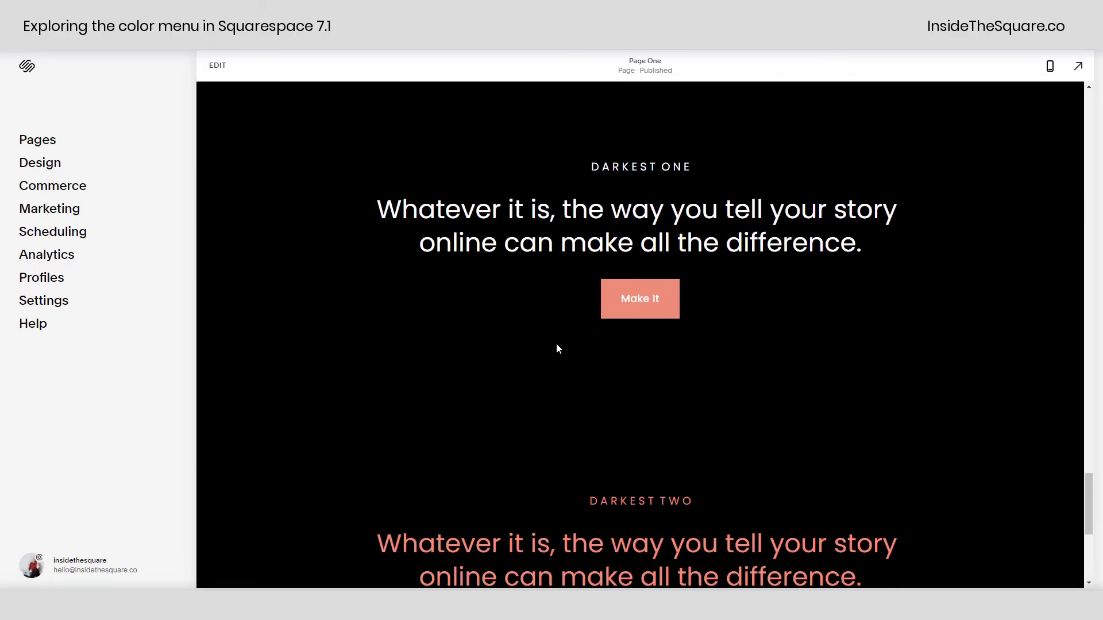
left_click(217, 65)
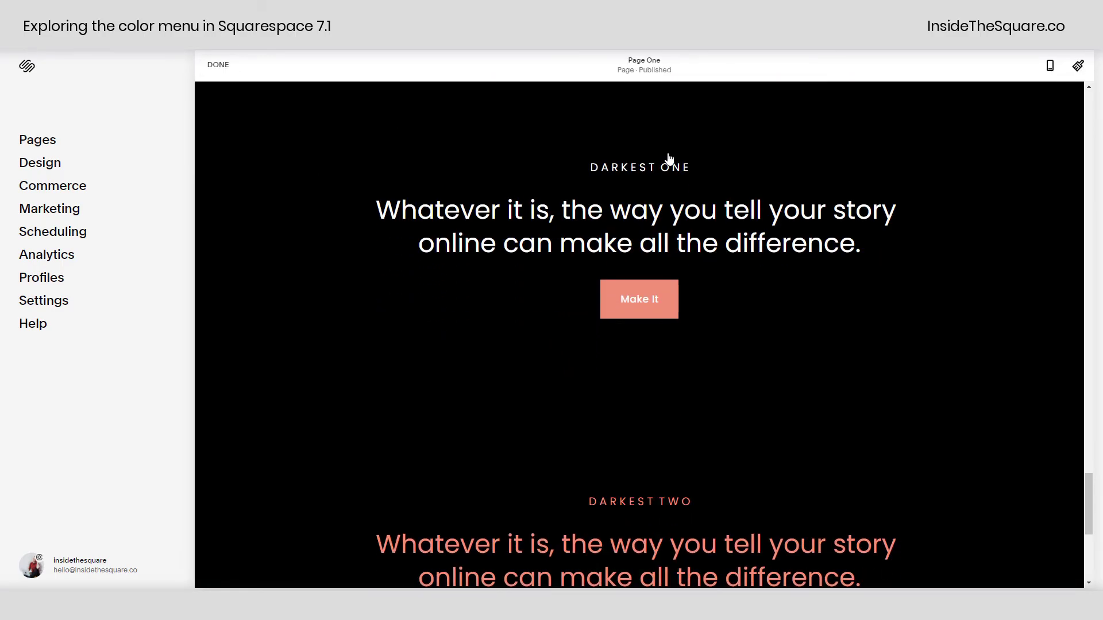
- Delete the Lightest Two text block
scroll(859, 253, "up", 15)
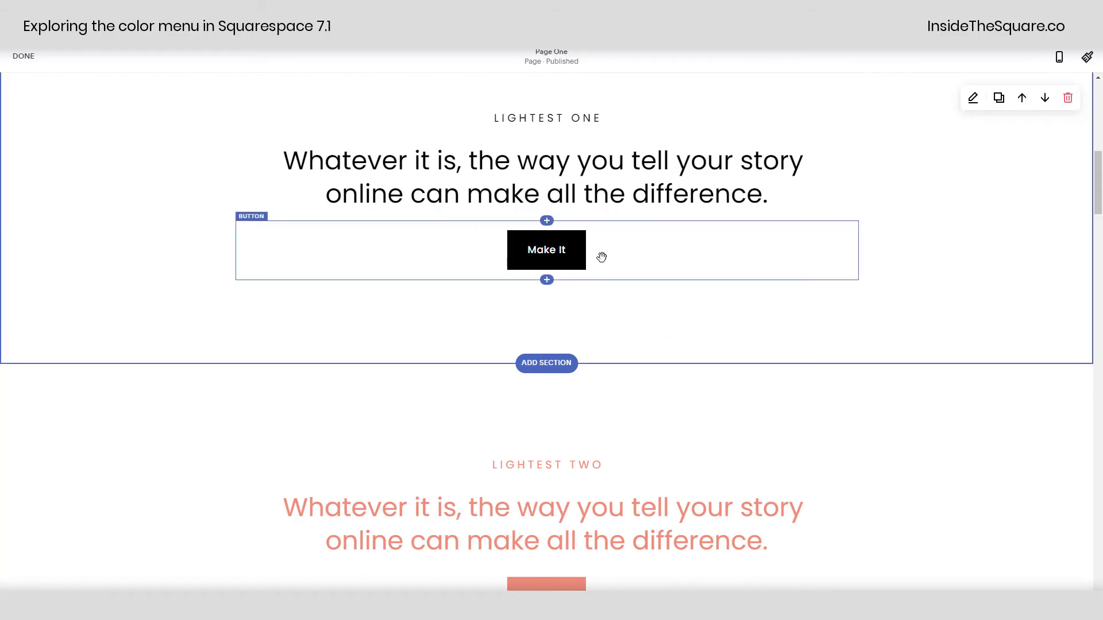
scroll(672, 421, "down", 3)
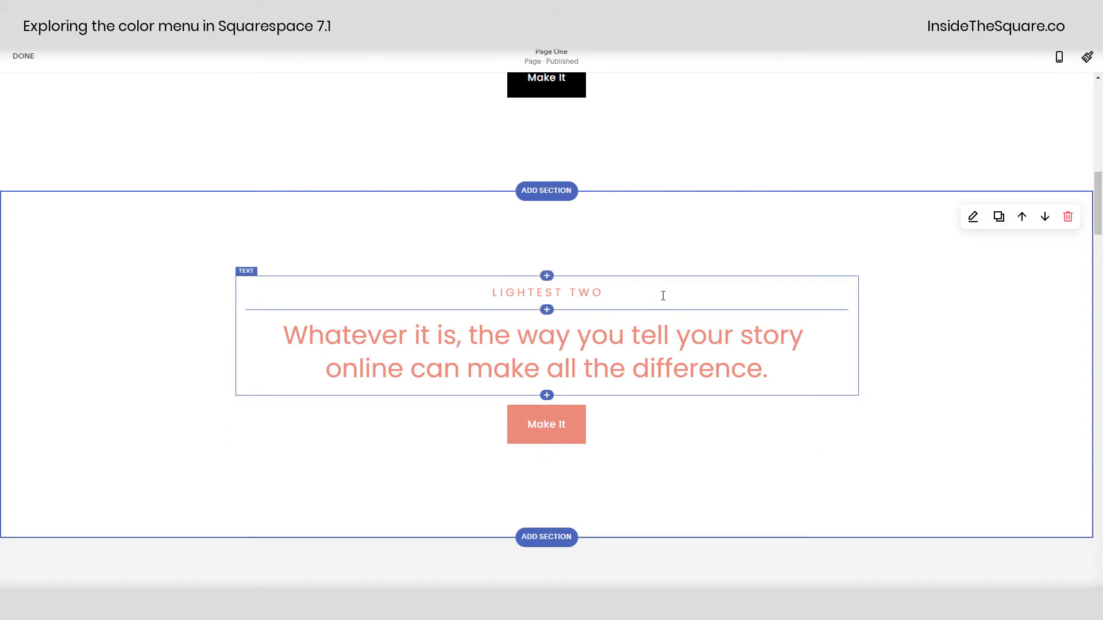
left_click(362, 280)
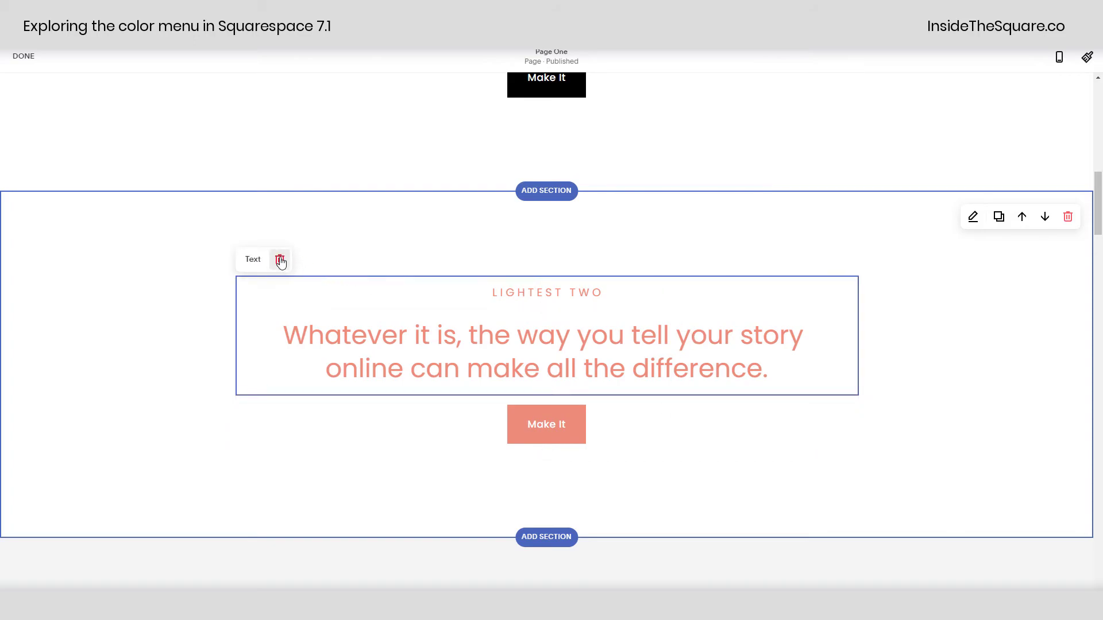
left_click(280, 258)
left_click(357, 262)
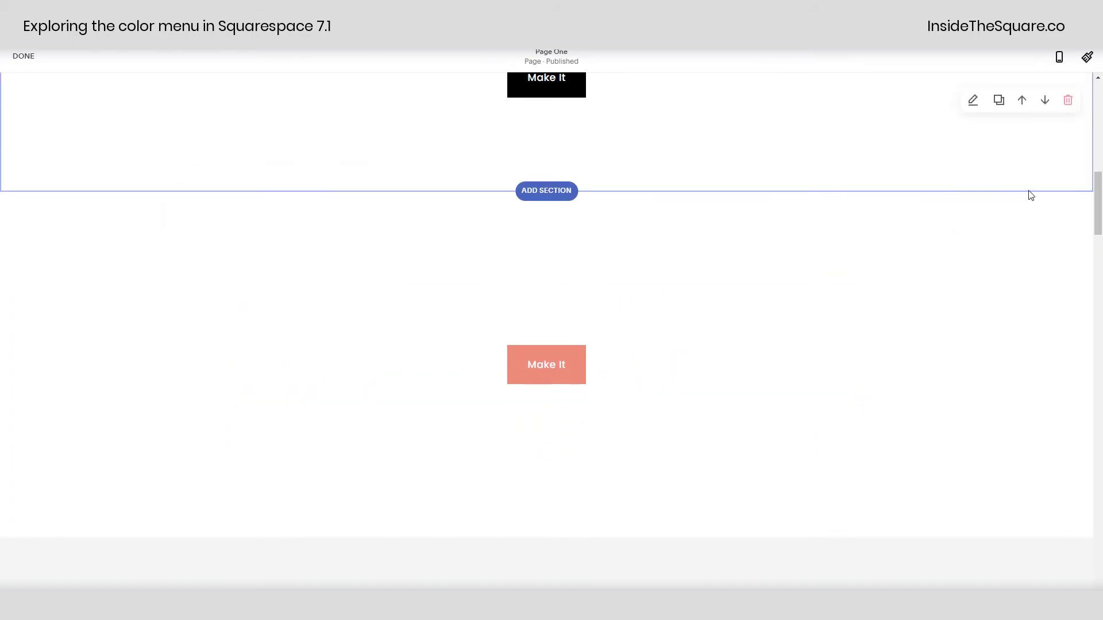
- Set Lightest Two to height S with top alignment, and Lightest One to S with bottom alignment
left_click(979, 221)
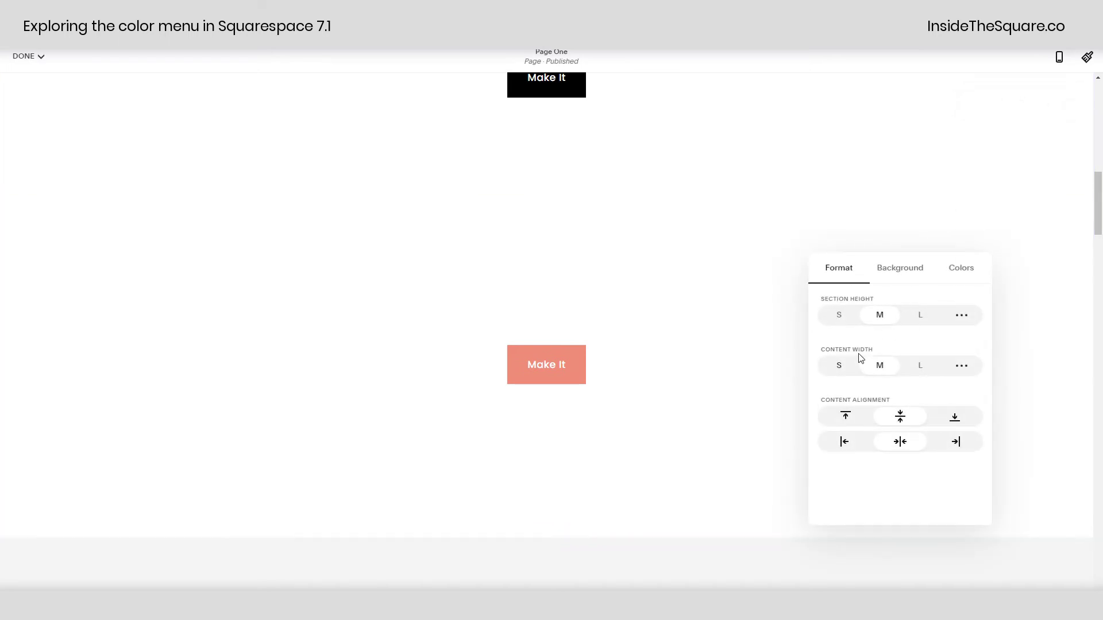
left_click(843, 320)
left_click(852, 374)
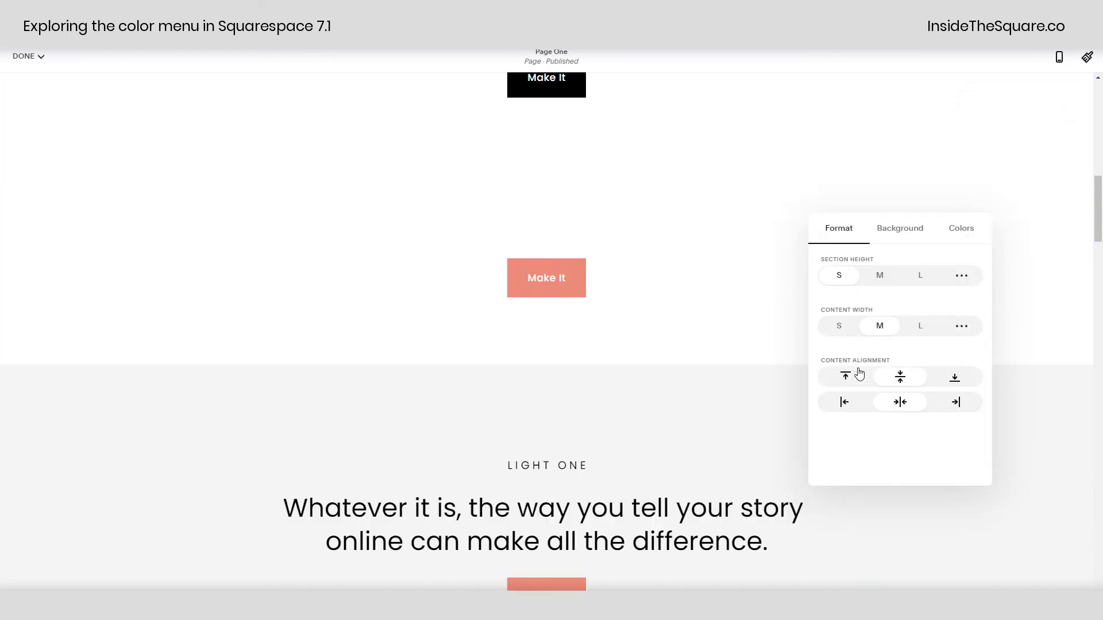
scroll(1013, 259, "up", 5)
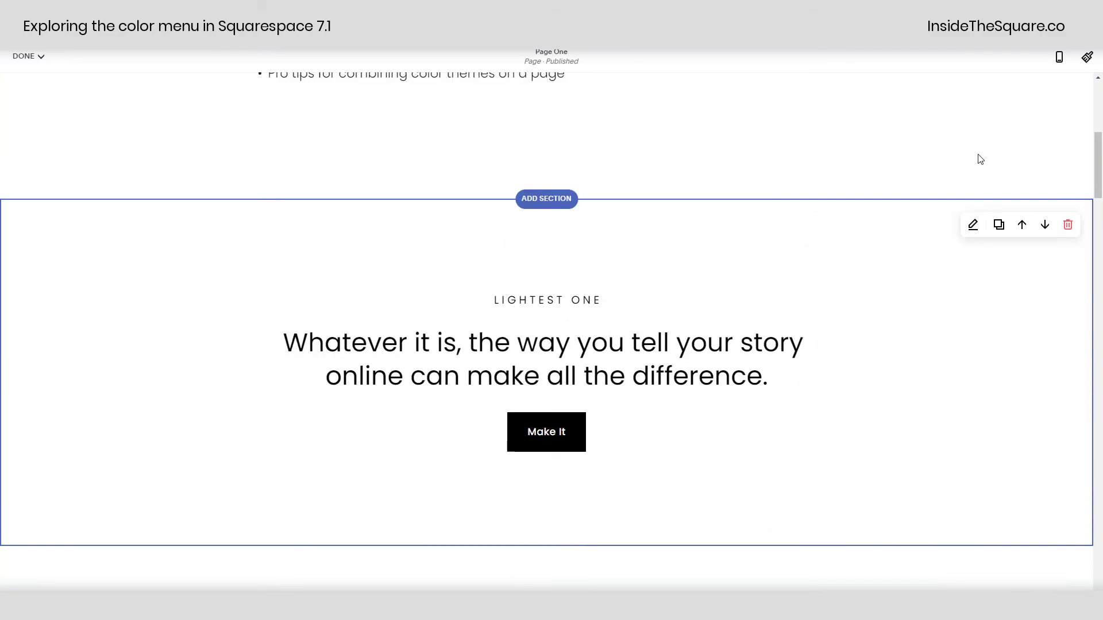
left_click(977, 228)
left_click(840, 264)
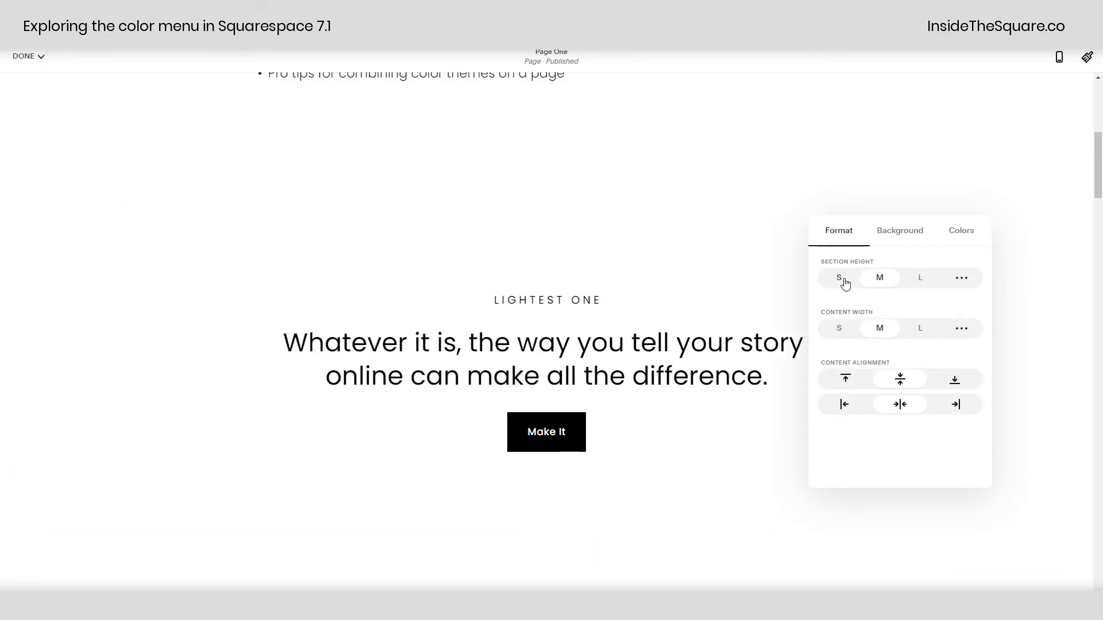
left_click(955, 367)
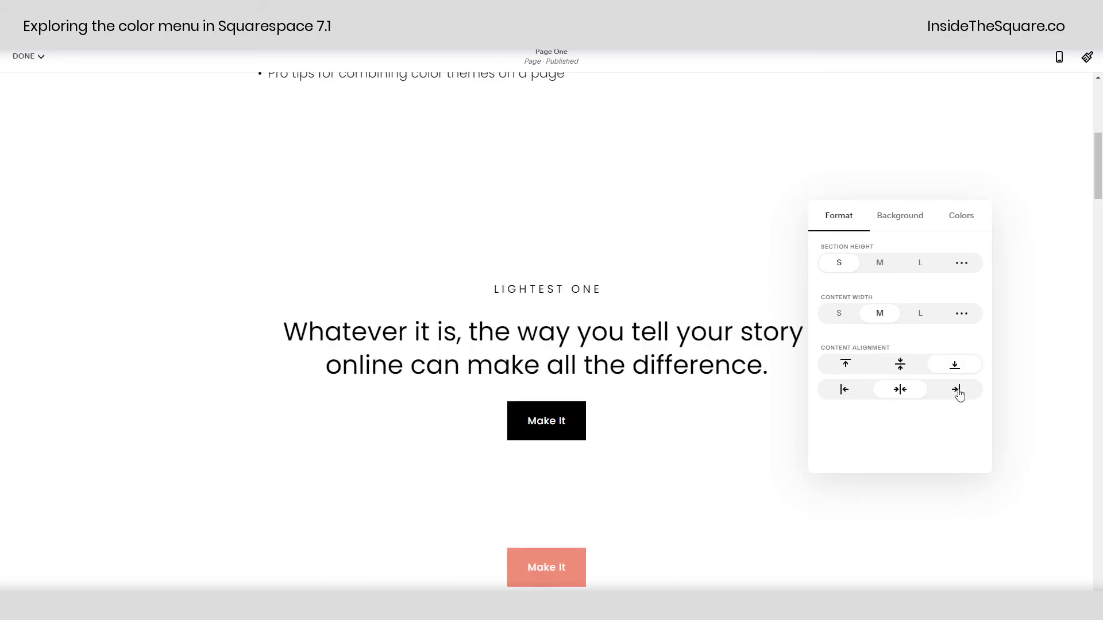
scroll(589, 208, "up", 2)
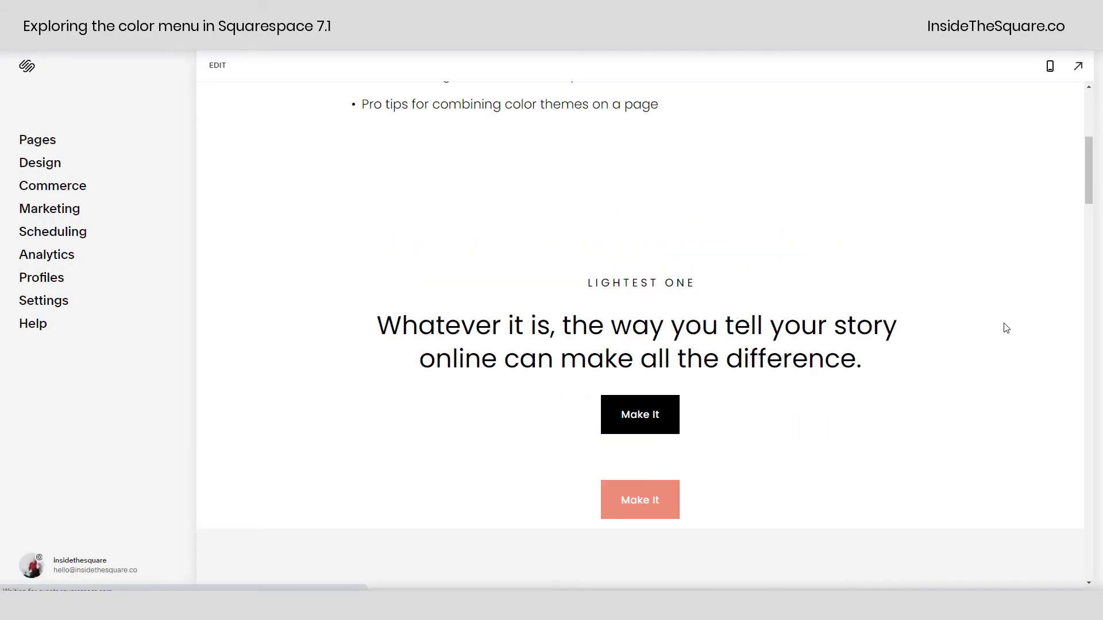
scroll(999, 324, "down", 1)
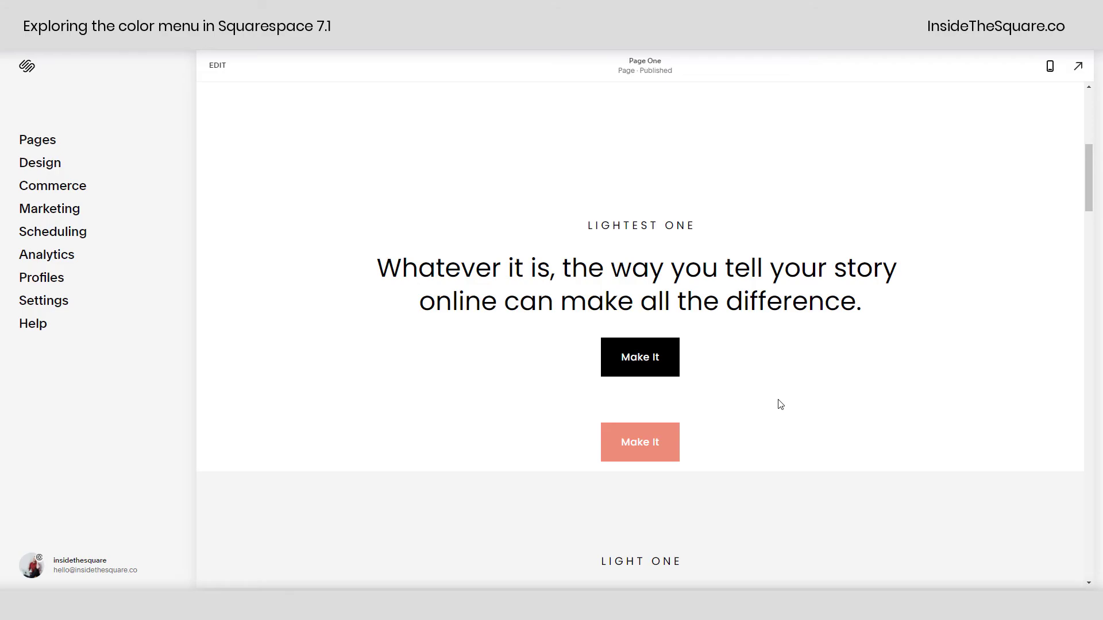
scroll(788, 405, "down", 5)
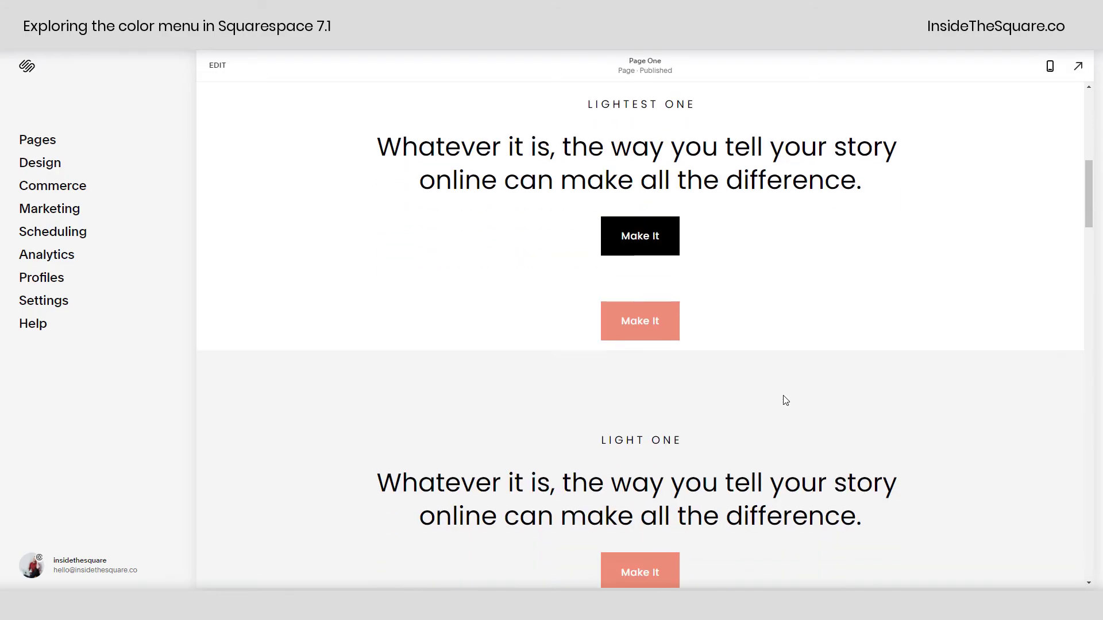
scroll(787, 406, "up", 5)
scroll(787, 407, "up", 1)
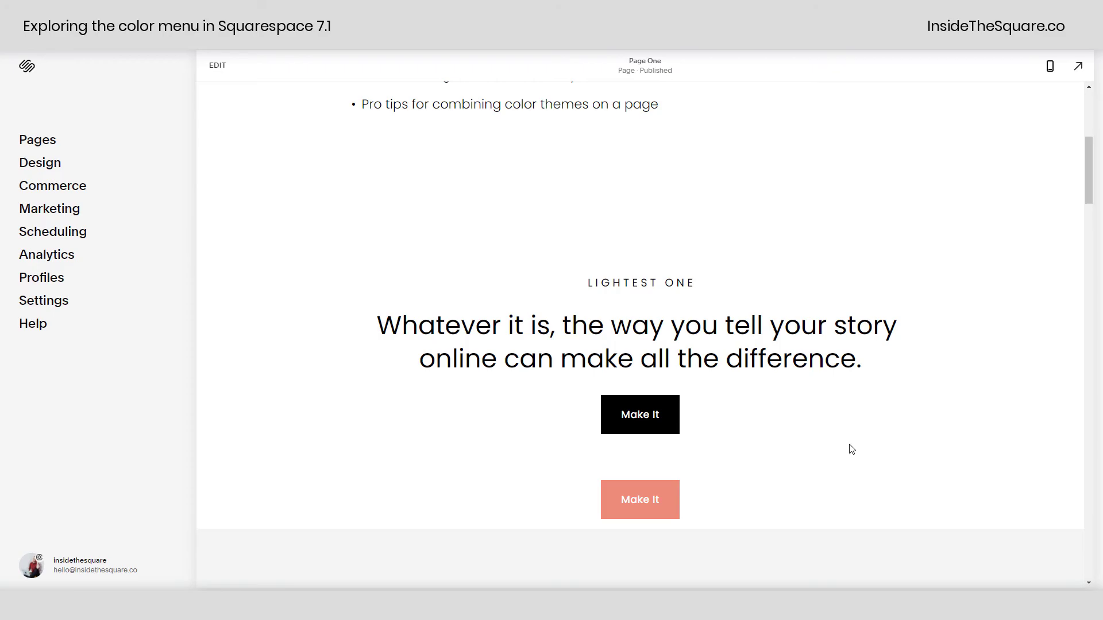
scroll(850, 446, "down", 9)
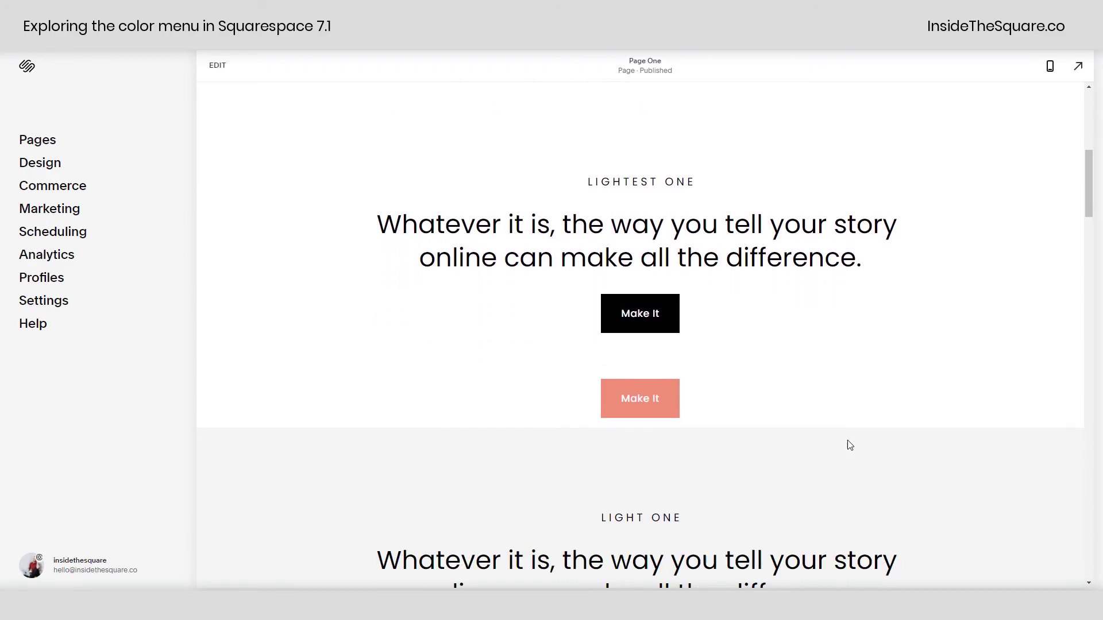
scroll(848, 444, "down", 19)
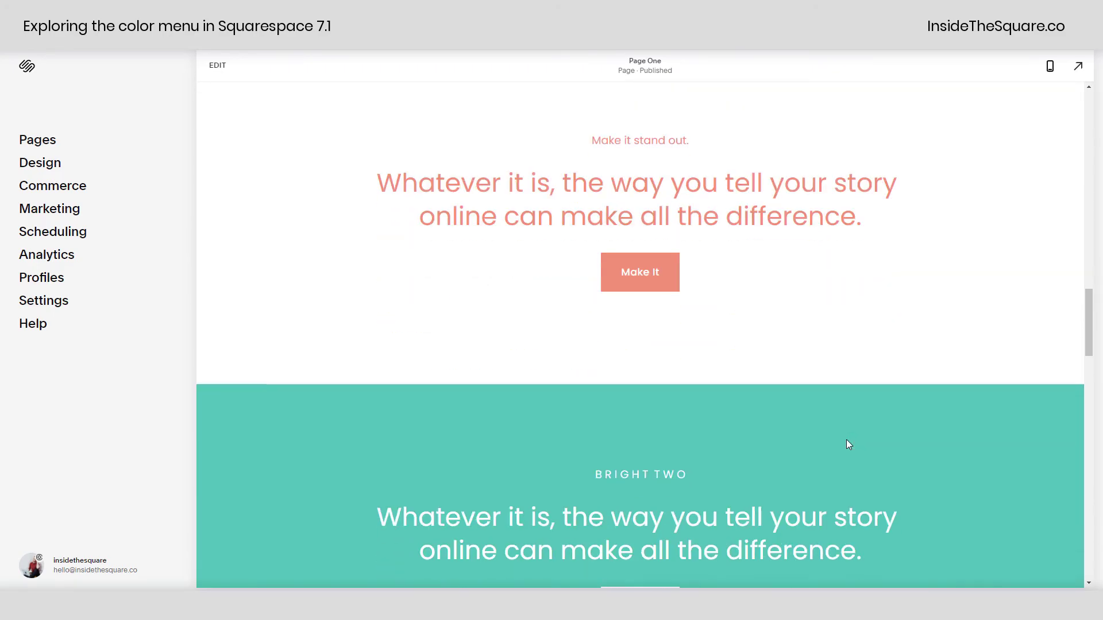
scroll(846, 442, "down", 8)
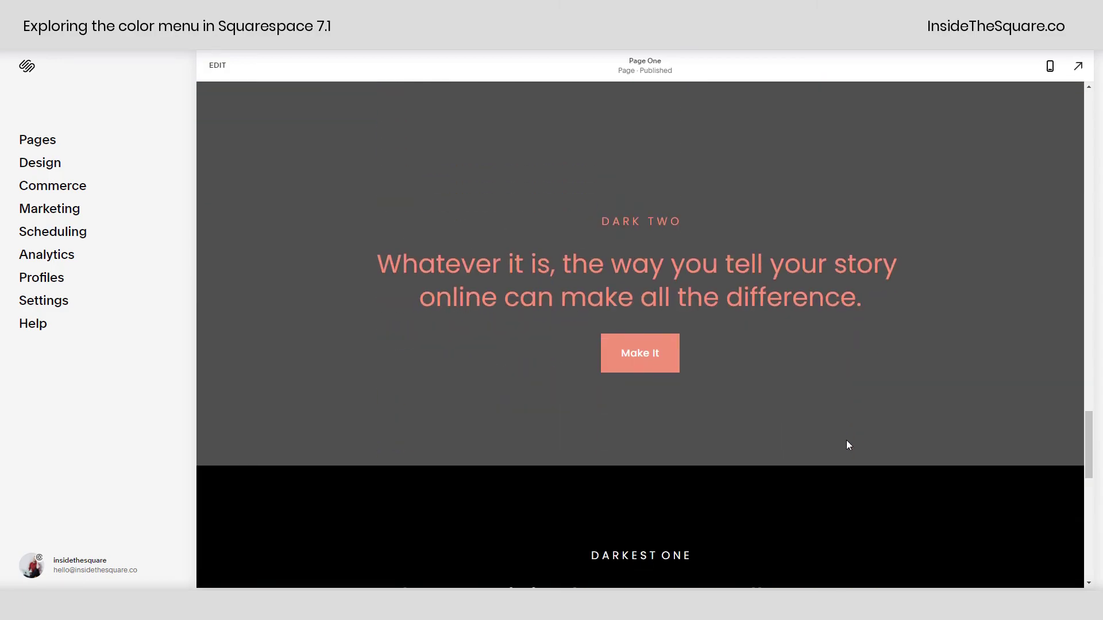
scroll(846, 444, "down", 5)
scroll(846, 440, "down", 4)
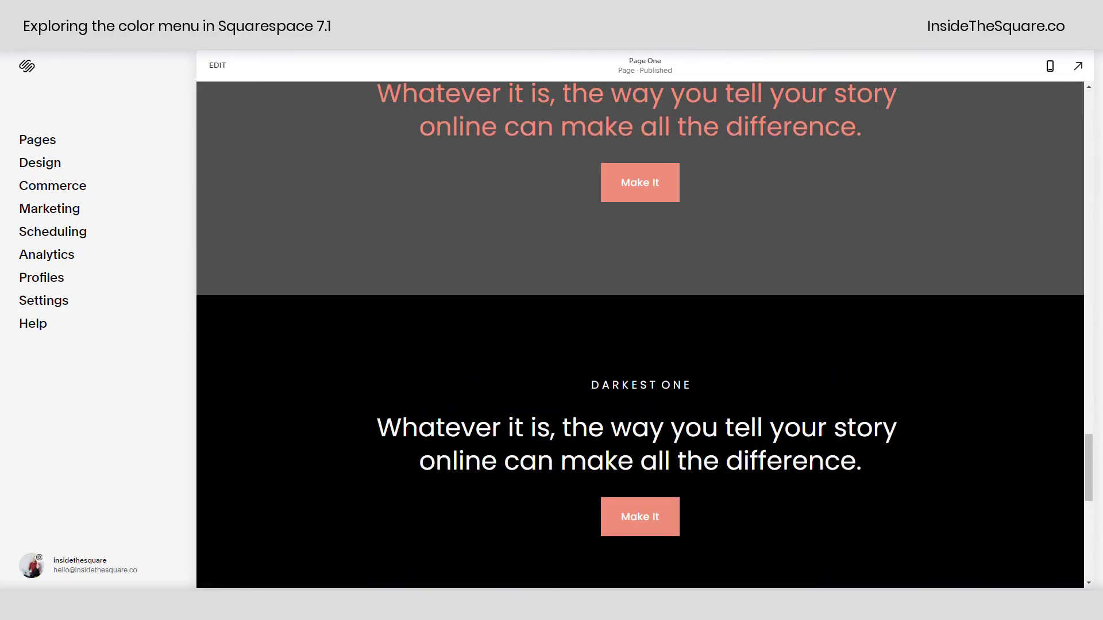
scroll(846, 443, "up", 20)
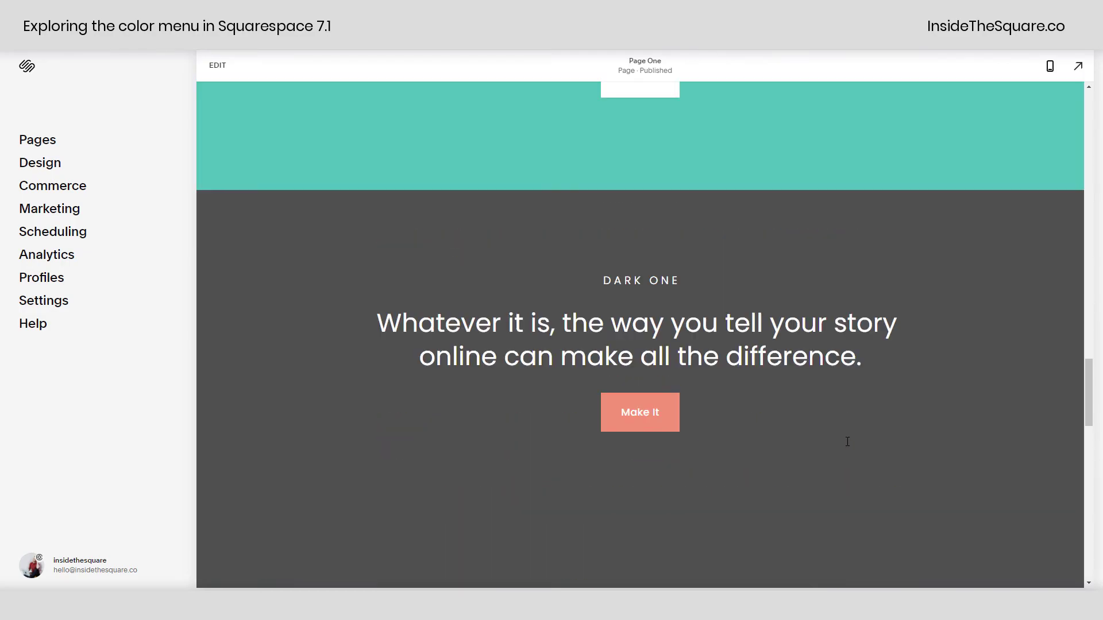
scroll(848, 443, "up", 11)
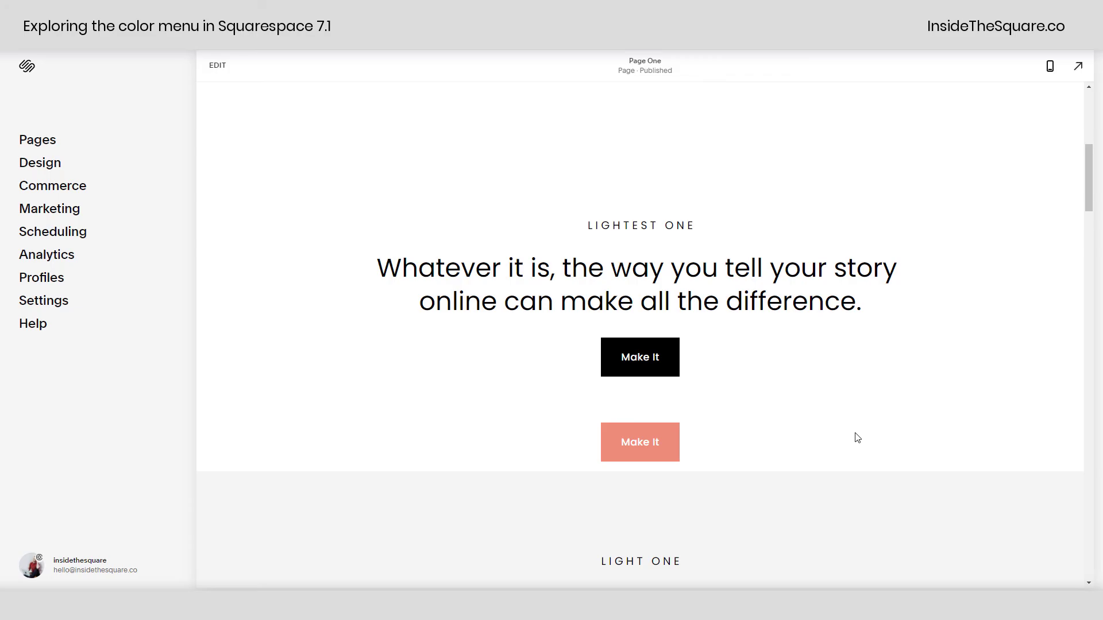
scroll(857, 438, "down", 3)
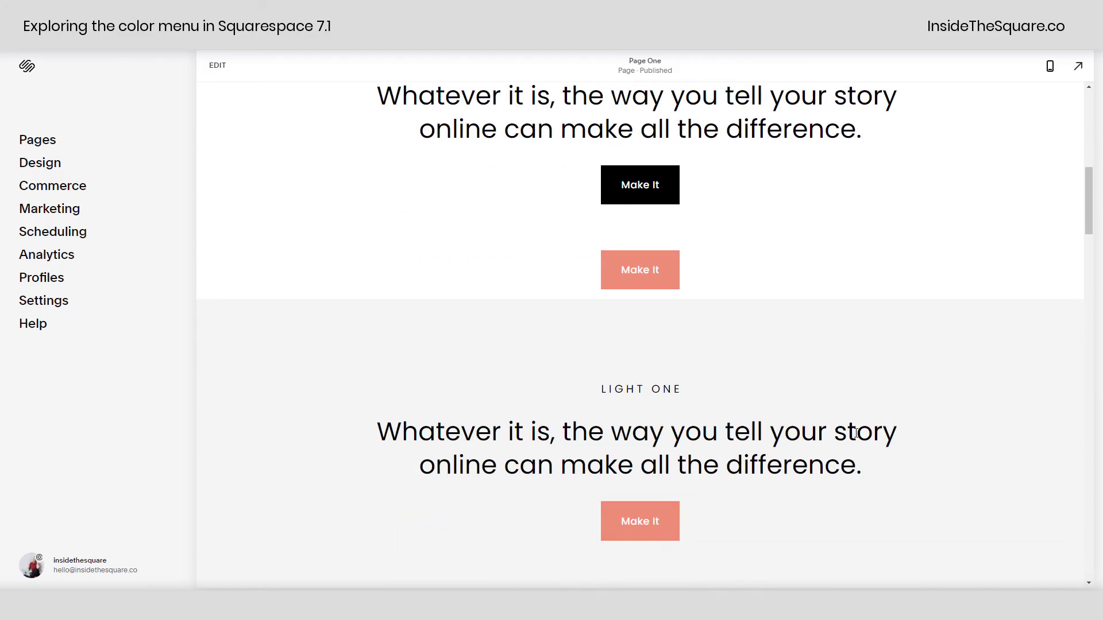
scroll(856, 433, "down", 9)
scroll(814, 463, "up", 12)
scroll(814, 465, "up", 7)
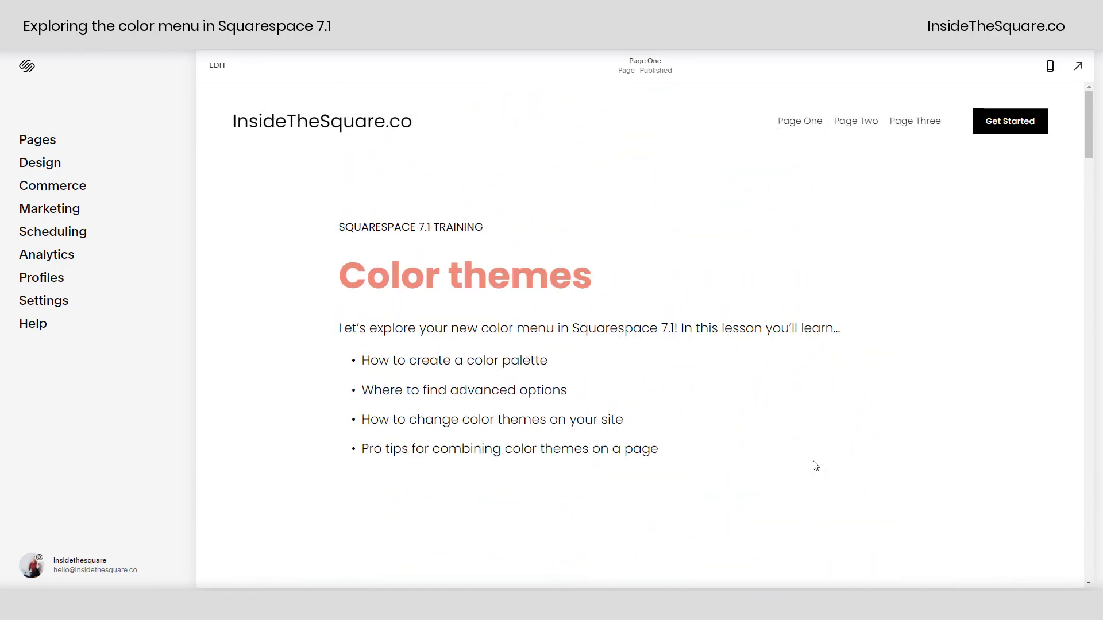